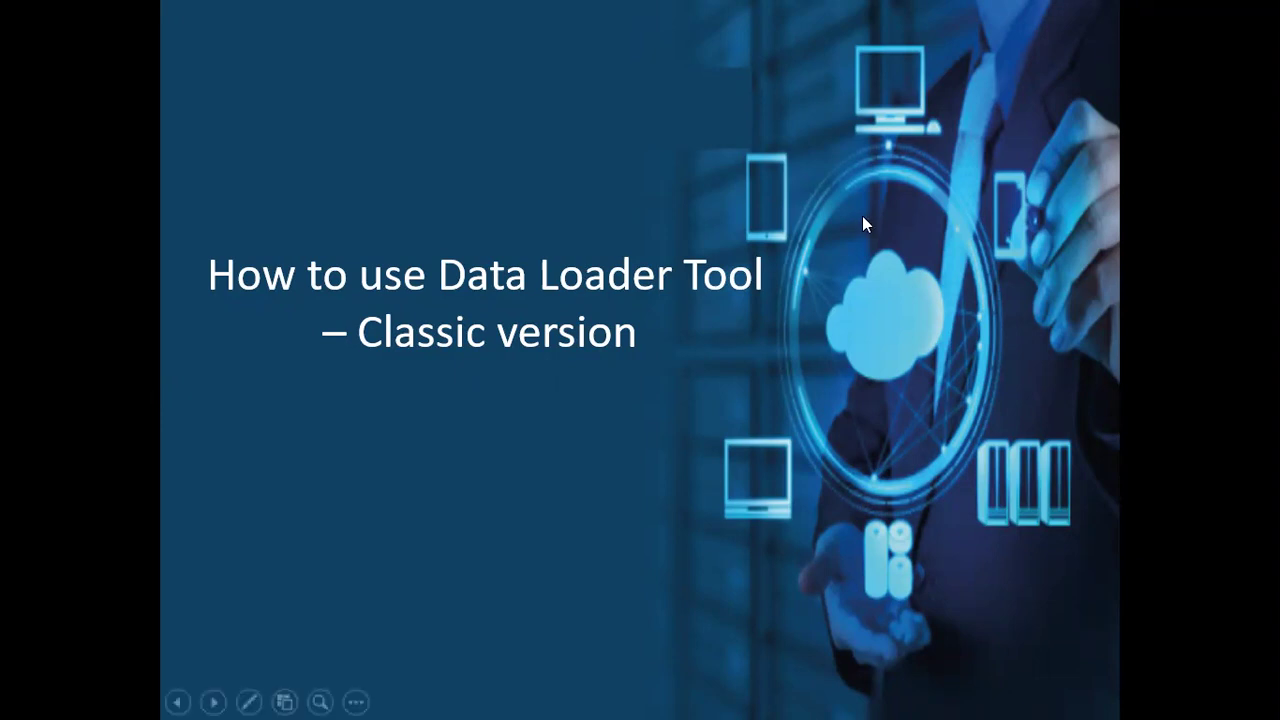
- Switch to Oracle Applications and open the Values form for key flexfields from the Financials setup functions
{"action": "key", "text": "super"}
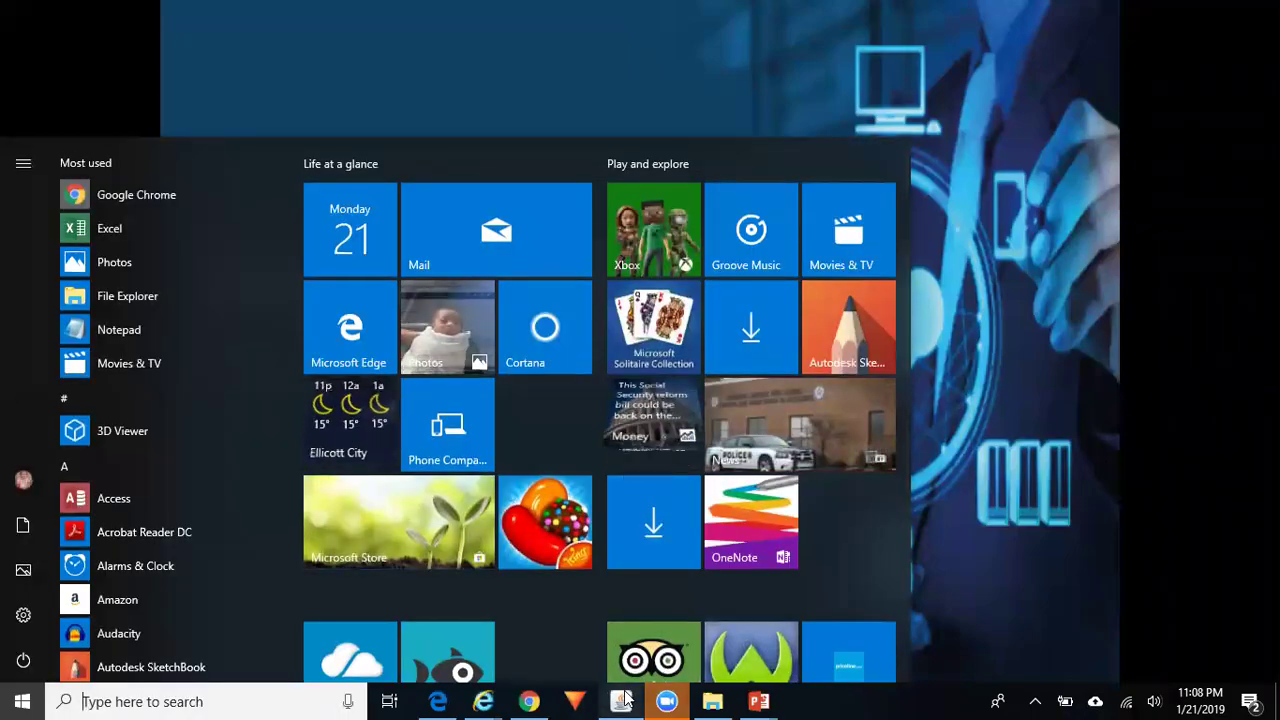
{"action": "left_click", "coordinate": [622, 700]}
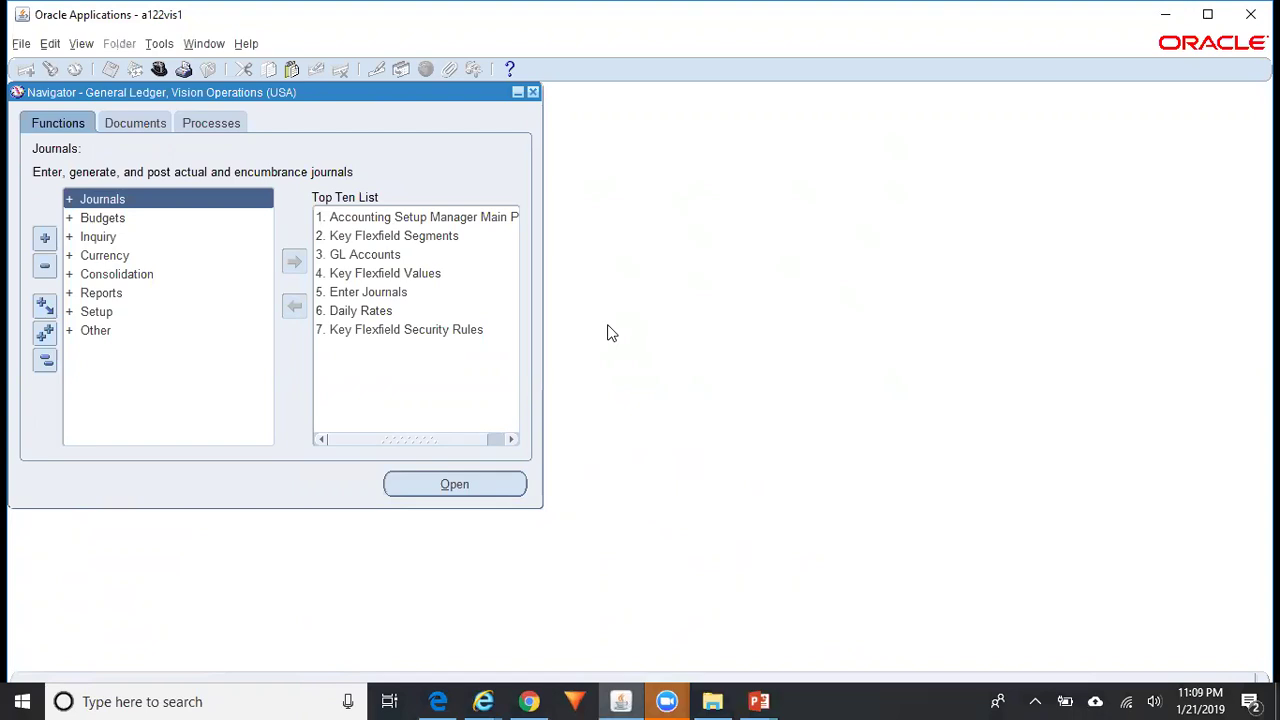
{"action": "double_click", "coordinate": [116, 311]}
{"action": "double_click", "coordinate": [137, 330]}
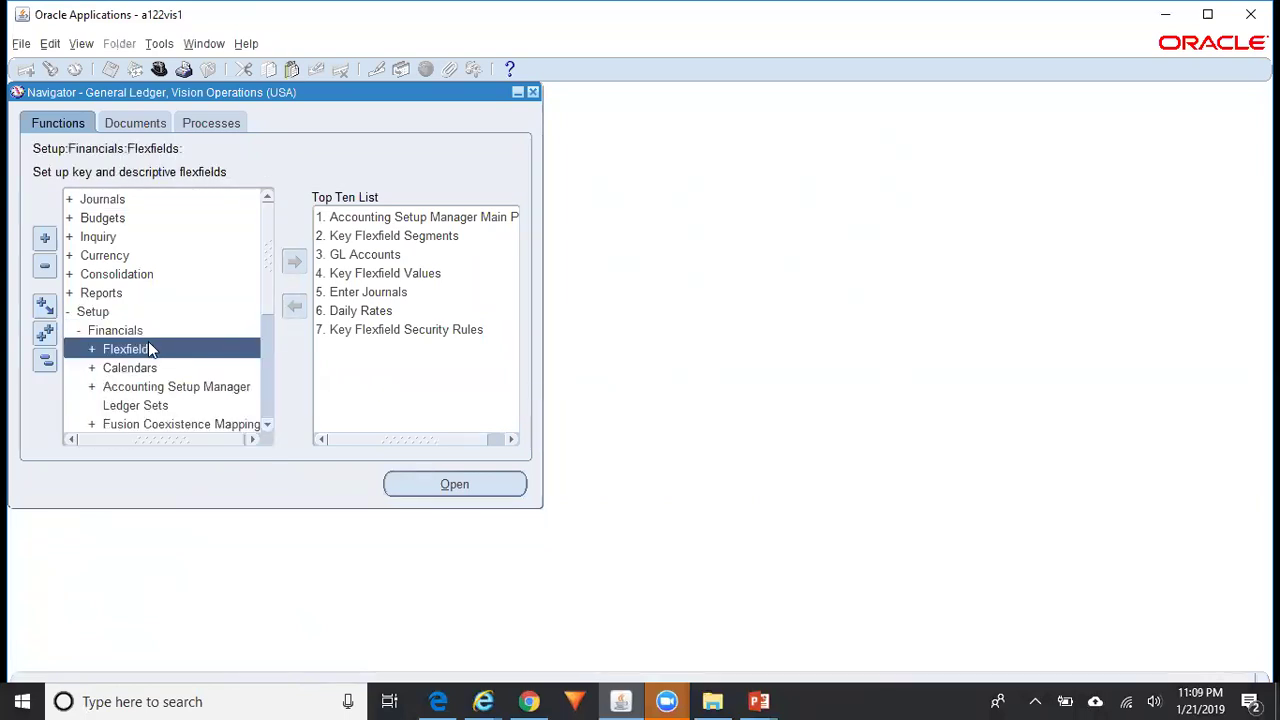
{"action": "double_click", "coordinate": [150, 346]}
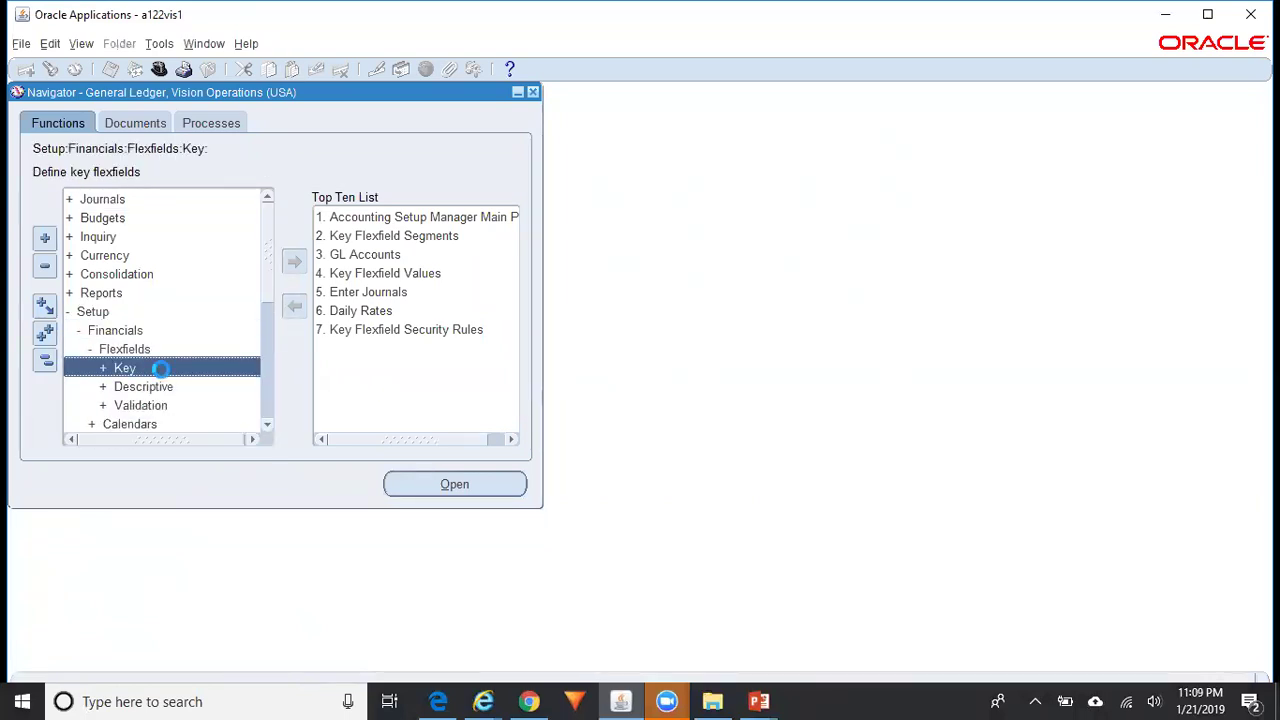
{"action": "double_click", "coordinate": [161, 369]}
{"action": "left_click", "coordinate": [173, 406]}
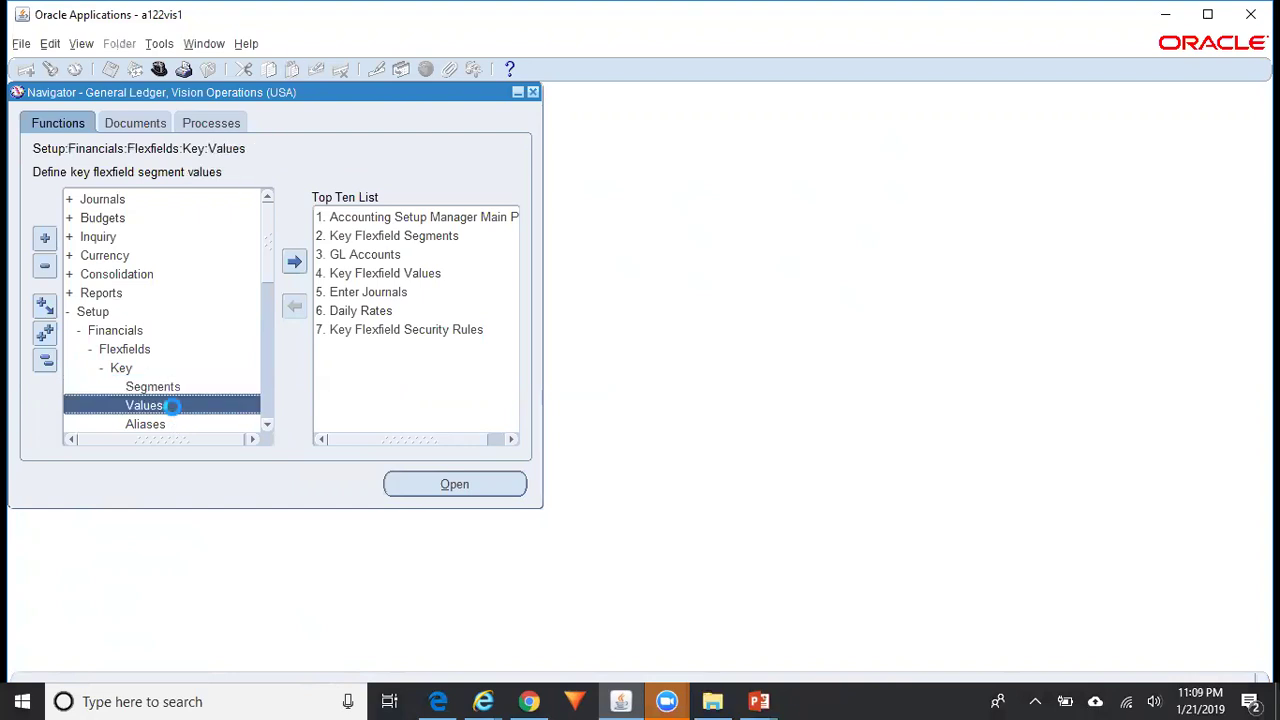
- Find the segment values by value set, using the Operations Account value set
{"action": "left_click", "coordinate": [125, 225]}
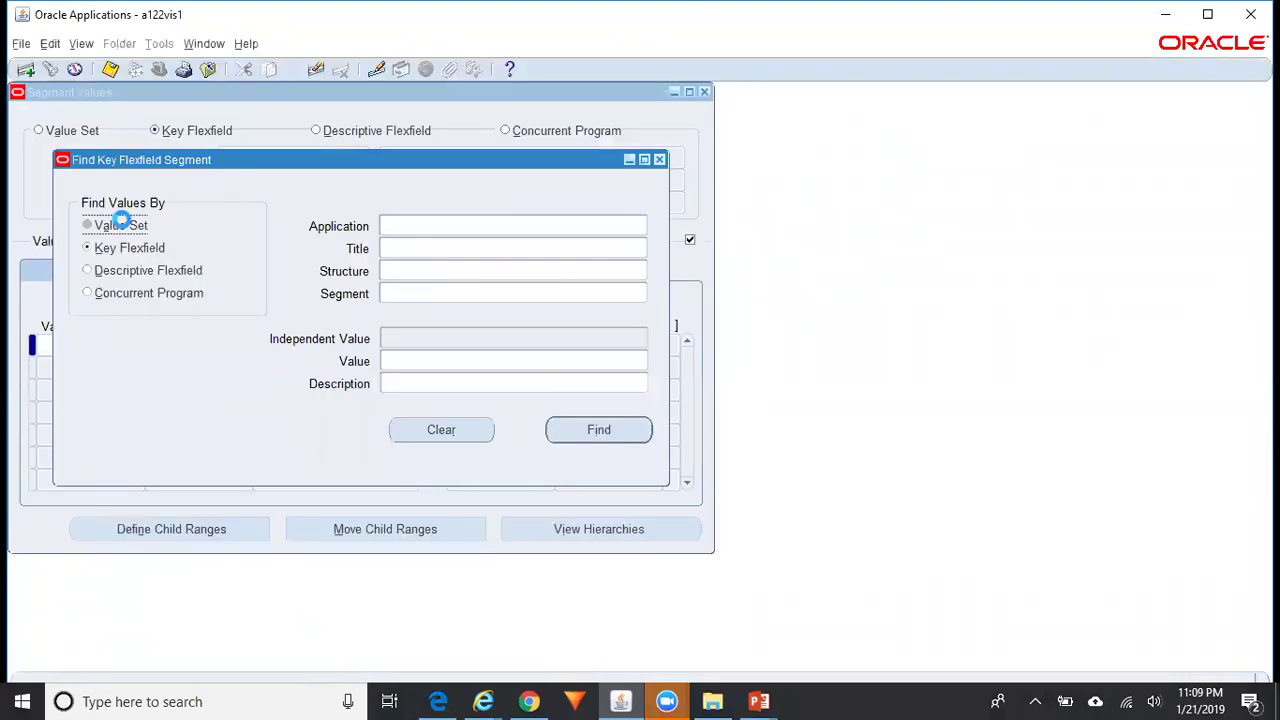
{"action": "type", "text": "oper%"}
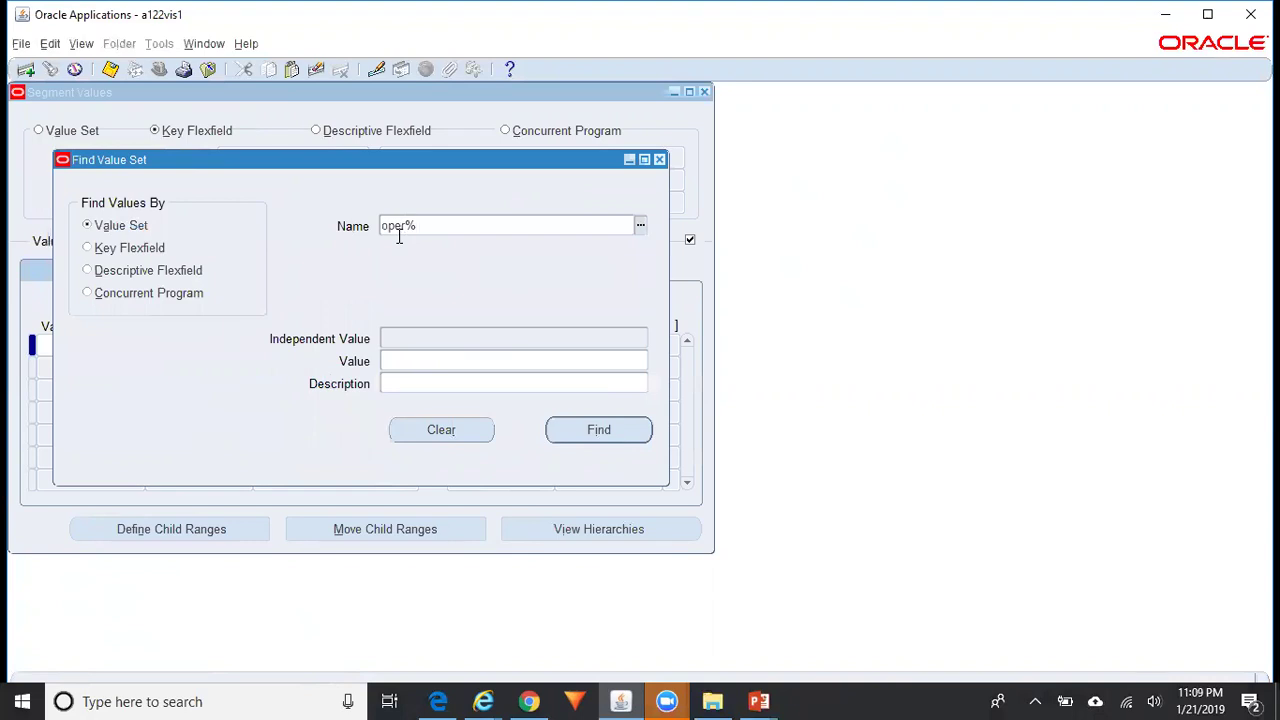
{"action": "type", "text": "Acc%"}
{"action": "key", "text": "Tab"}
{"action": "key", "text": "Return"}
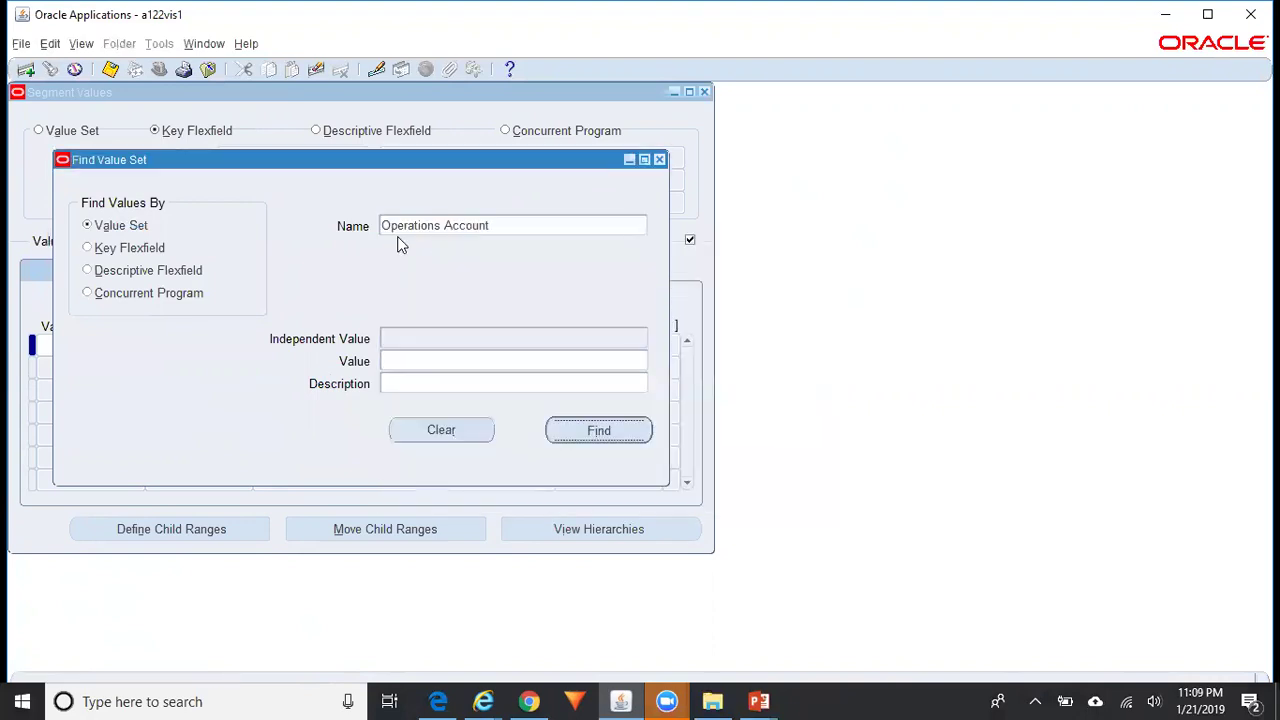
{"action": "key", "text": "Return"}
- Insert a blank record below value 0015, clear it, and insert another blank record below value 0016
{"action": "left_click", "coordinate": [86, 346]}
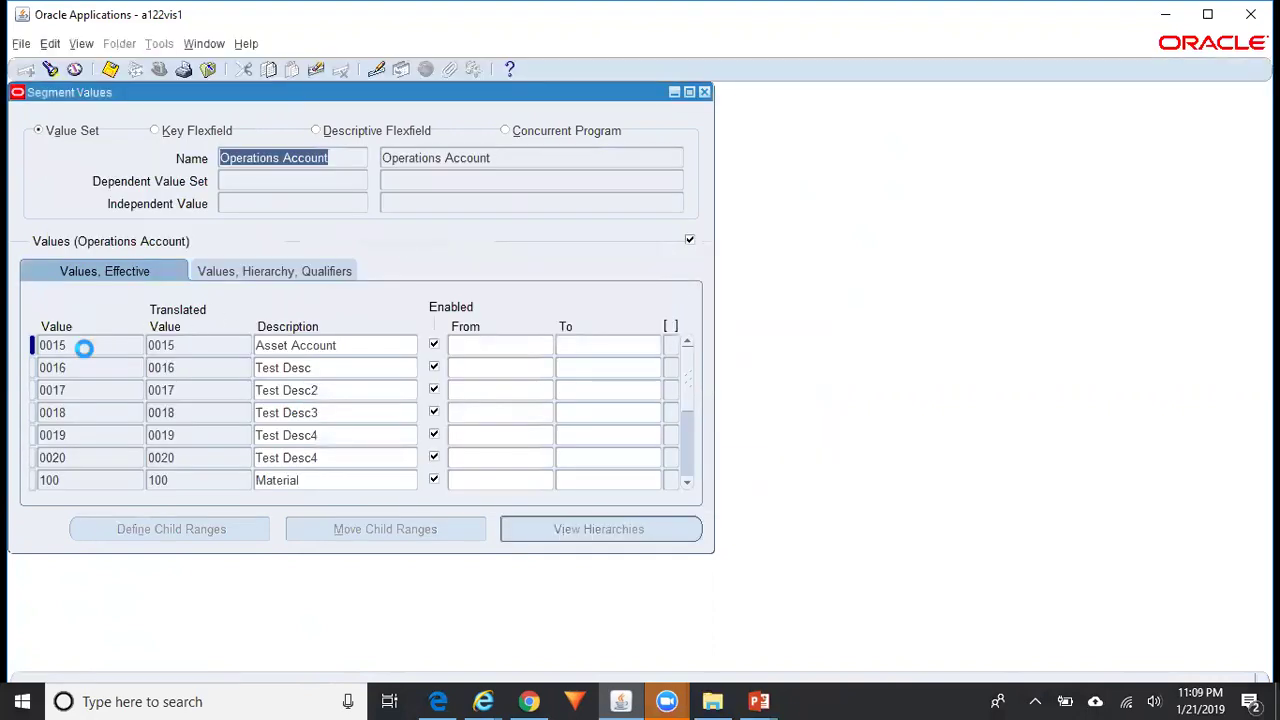
{"action": "key", "text": "ctrl+Down"}
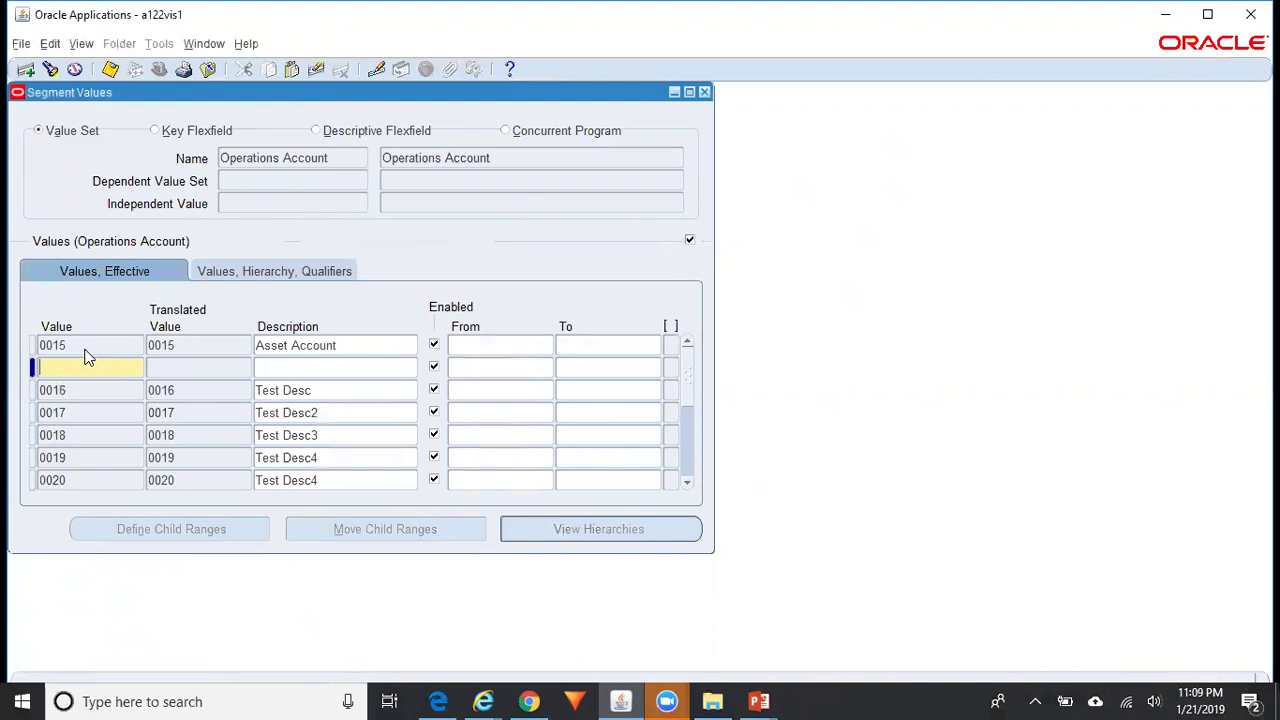
{"action": "key", "text": "alt+e"}
{"action": "key", "text": "Return"}
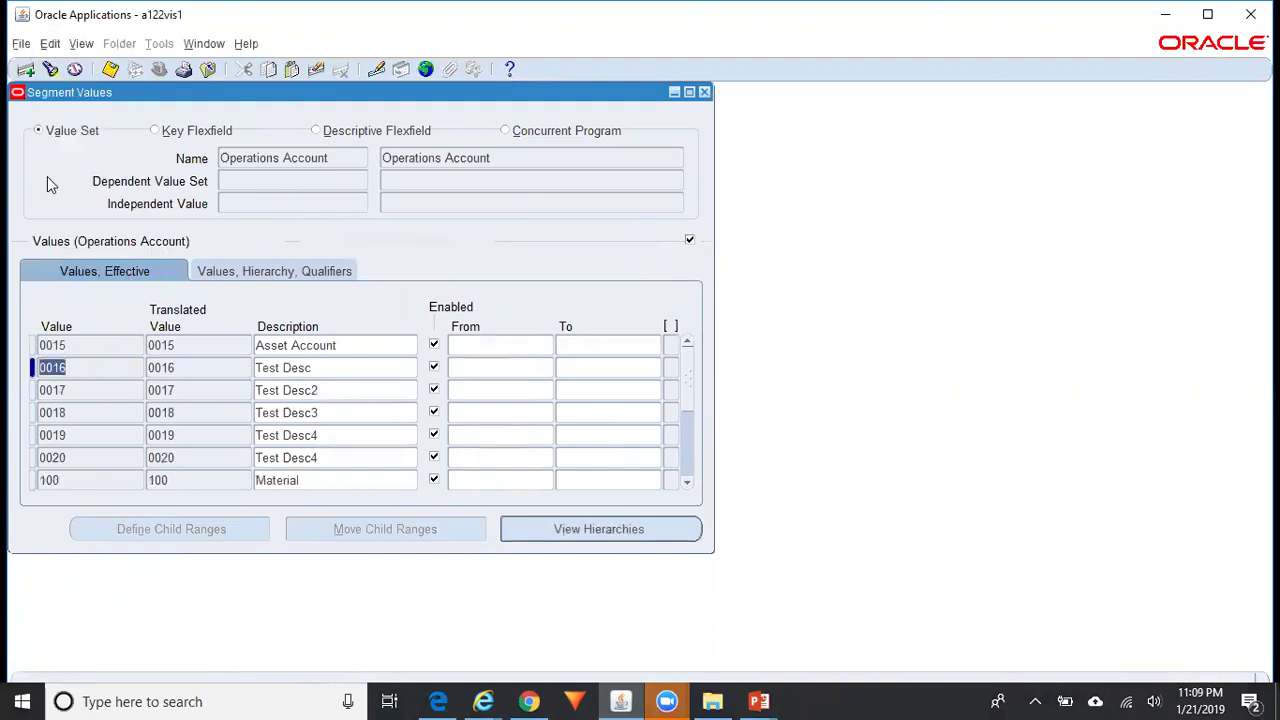
{"action": "left_click", "coordinate": [26, 69]}
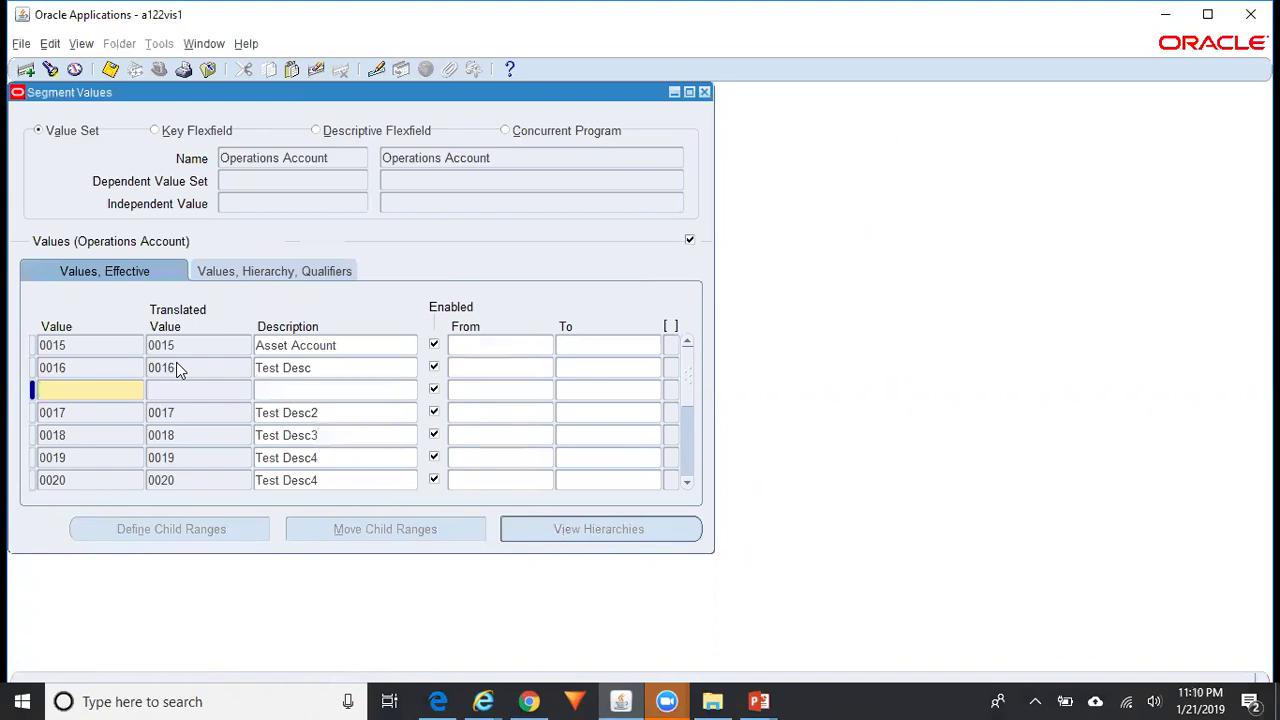
- Switch to Chrome, go to dataload.com and open the download page for DataLoad Classic V5.4.1.0
{"action": "left_click", "coordinate": [530, 701]}
{"action": "left_click", "coordinate": [292, 57]}
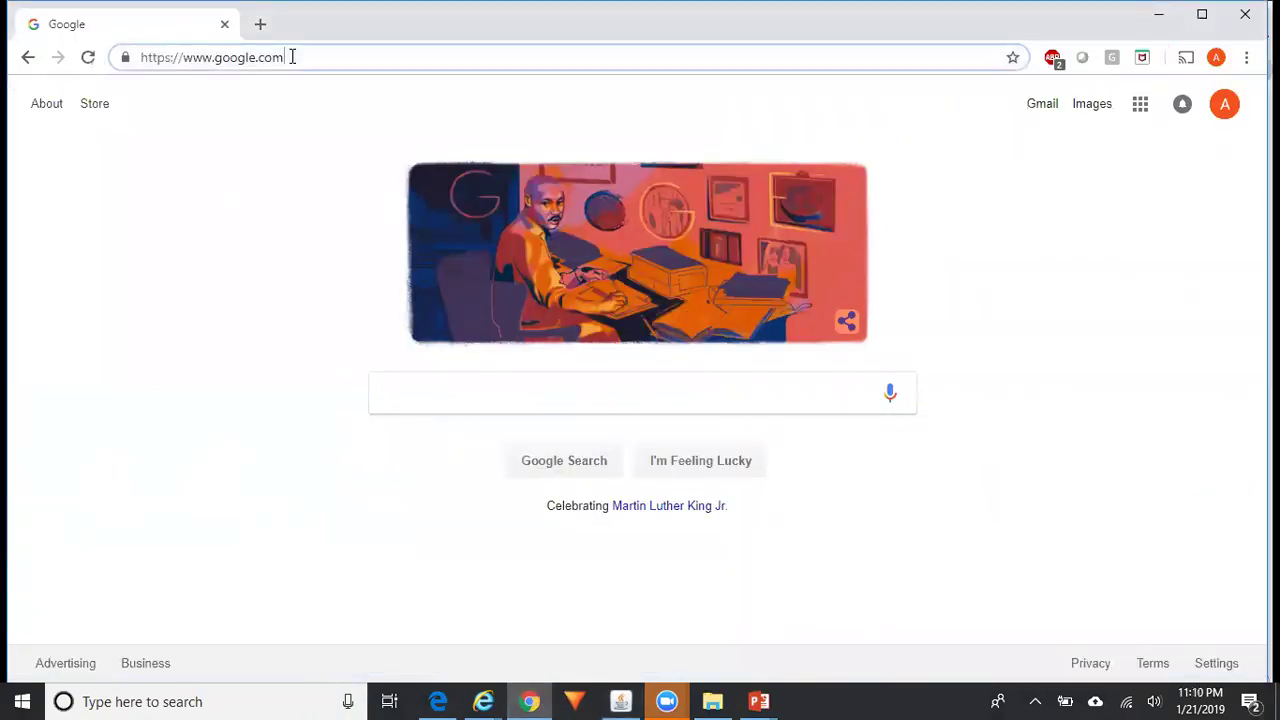
{"action": "type", "text": "data"}
{"action": "key", "text": "Right"}
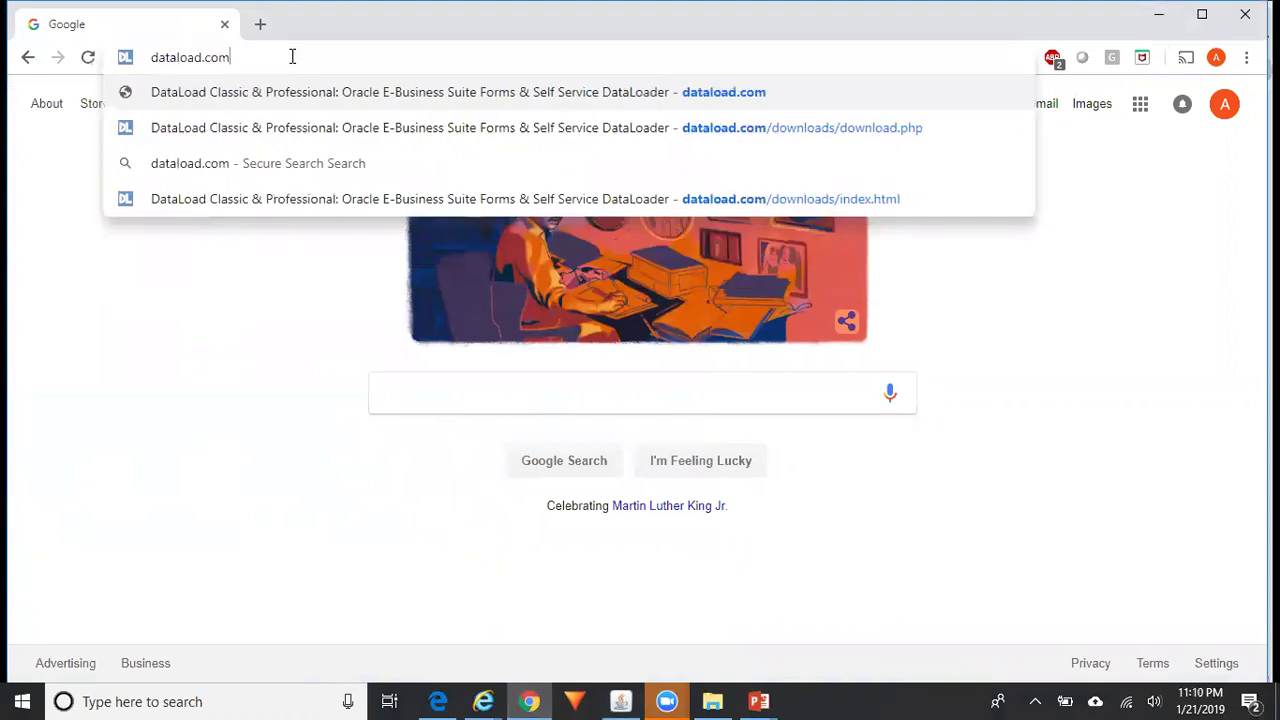
{"action": "key", "text": "Return"}
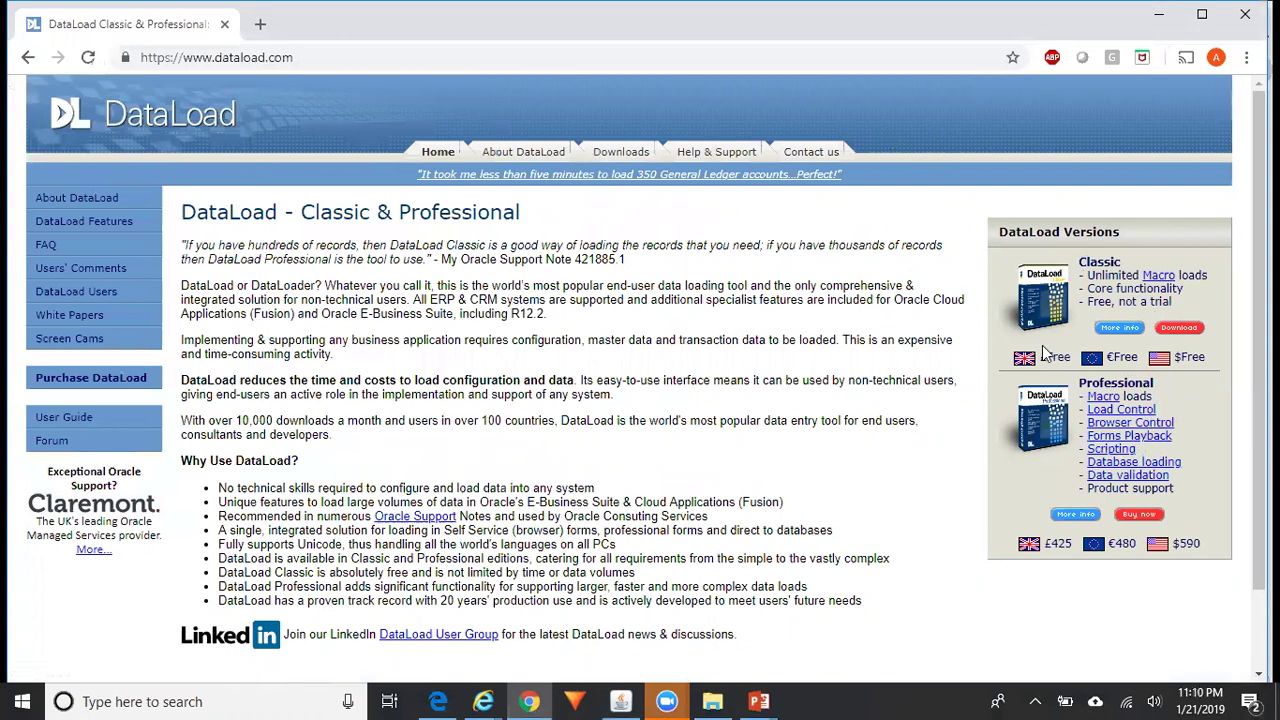
{"action": "left_click", "coordinate": [621, 153]}
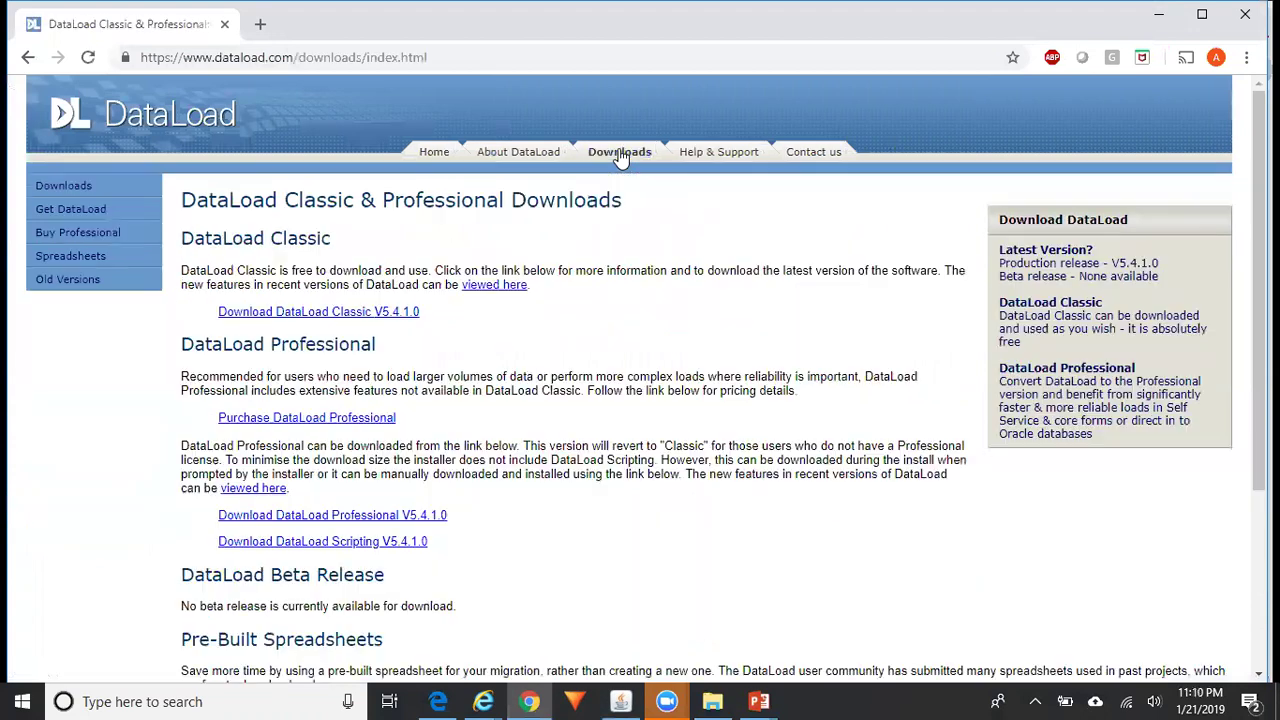
{"action": "left_click", "coordinate": [392, 314]}
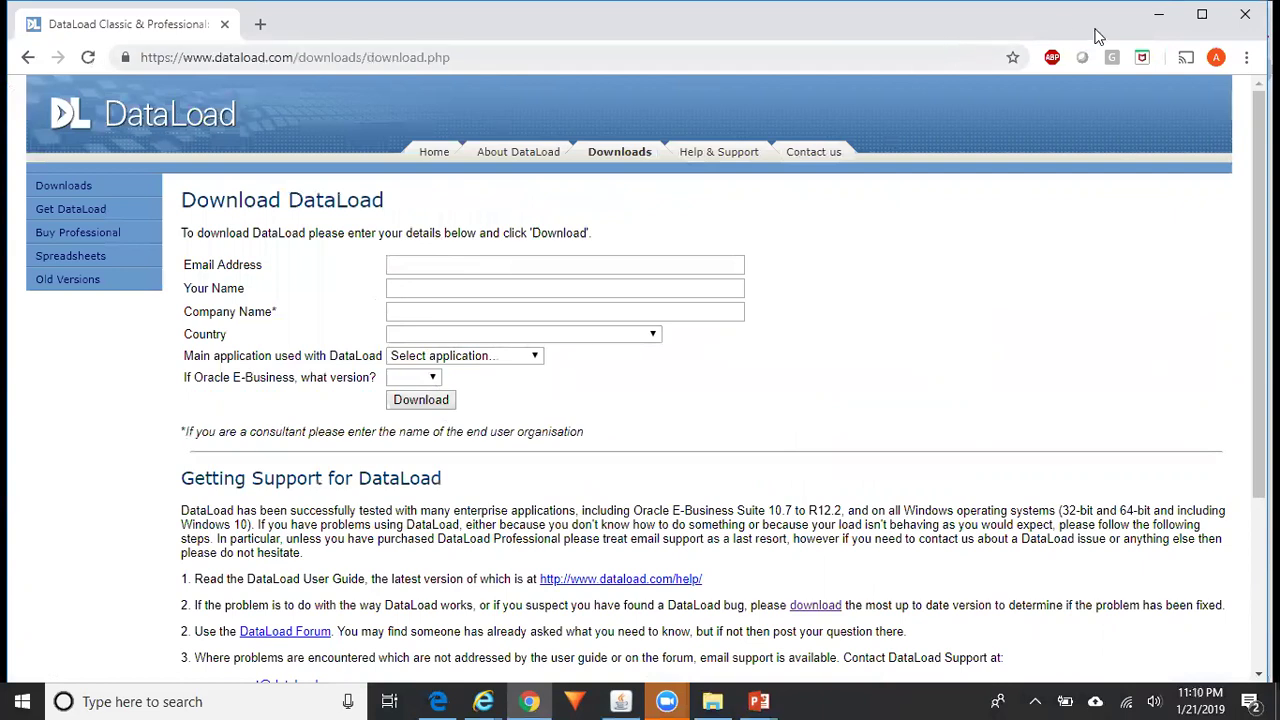
- Minimize the open windows and open the Data Loader file from the desktop in DataLoad Classic
{"action": "left_click", "coordinate": [1158, 16]}
{"action": "left_click", "coordinate": [1157, 20]}
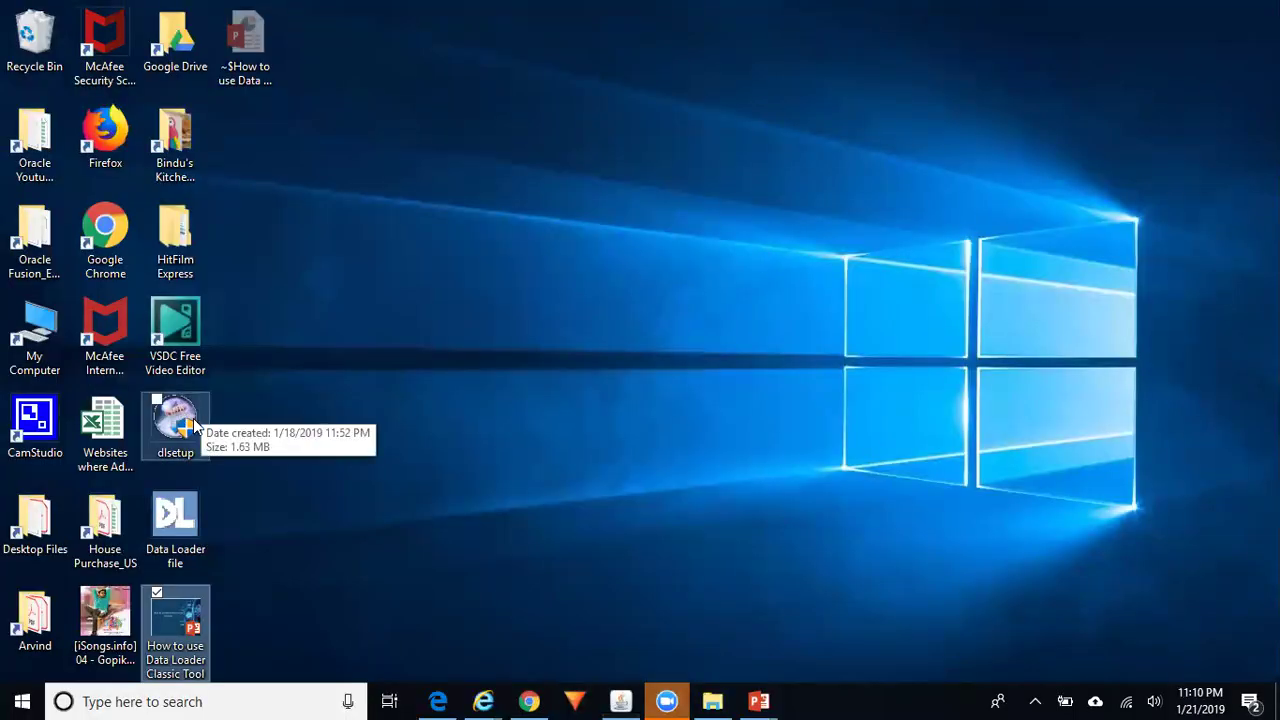
{"action": "left_click", "coordinate": [190, 519]}
{"action": "double_click", "coordinate": [190, 519]}
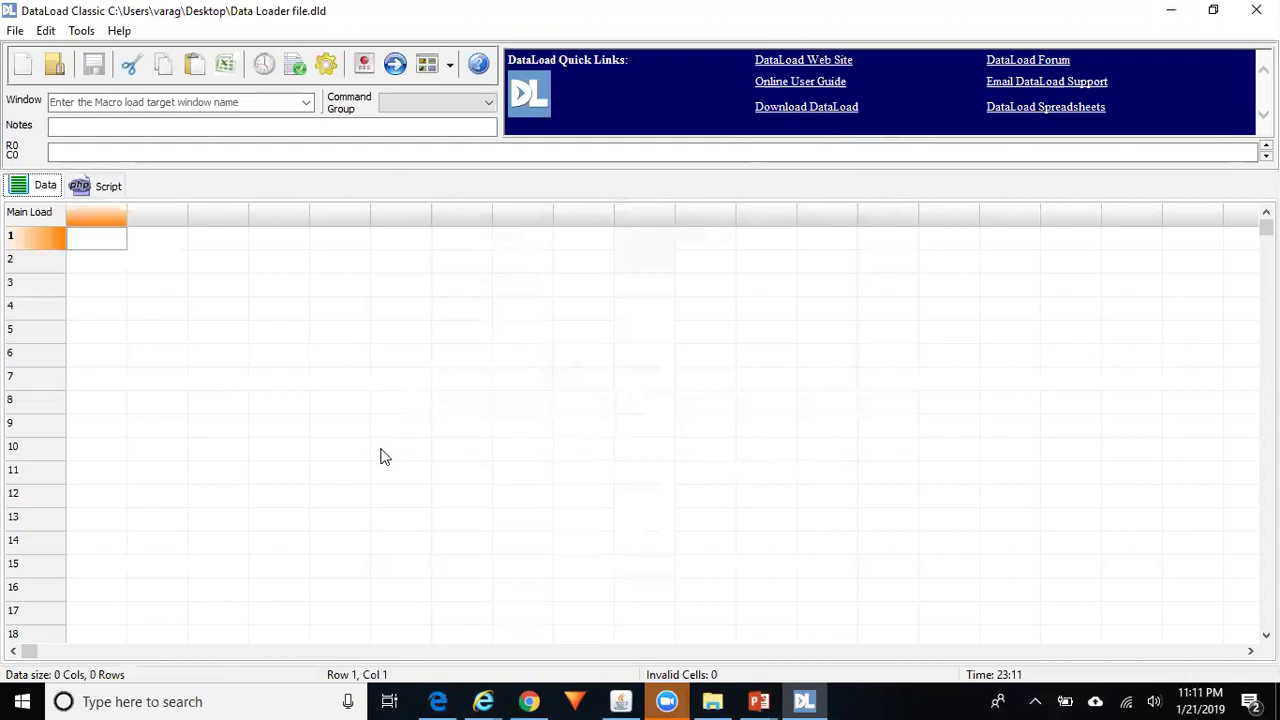
- Switch to Oracle Applications, clear the blank record below value 0016 and empty the Operations Account values list
{"action": "left_click", "coordinate": [620, 701]}
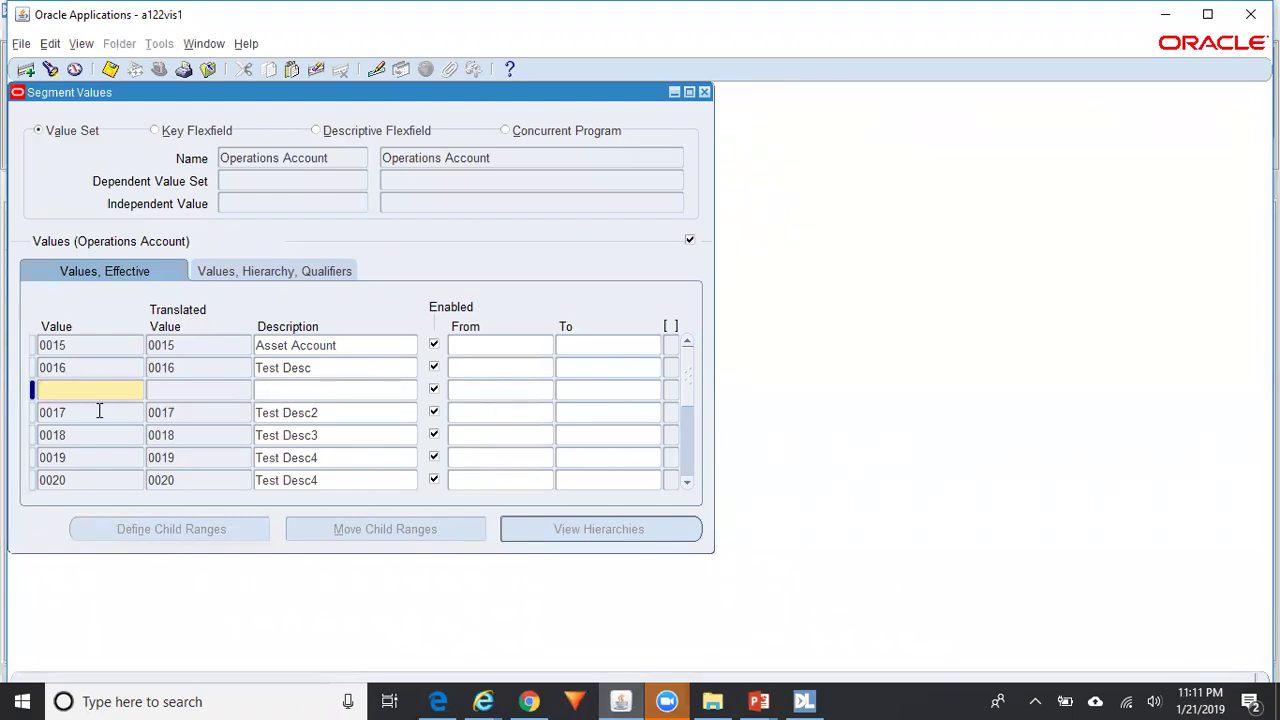
{"action": "key", "text": "alt+e"}
{"action": "key", "text": "e"}
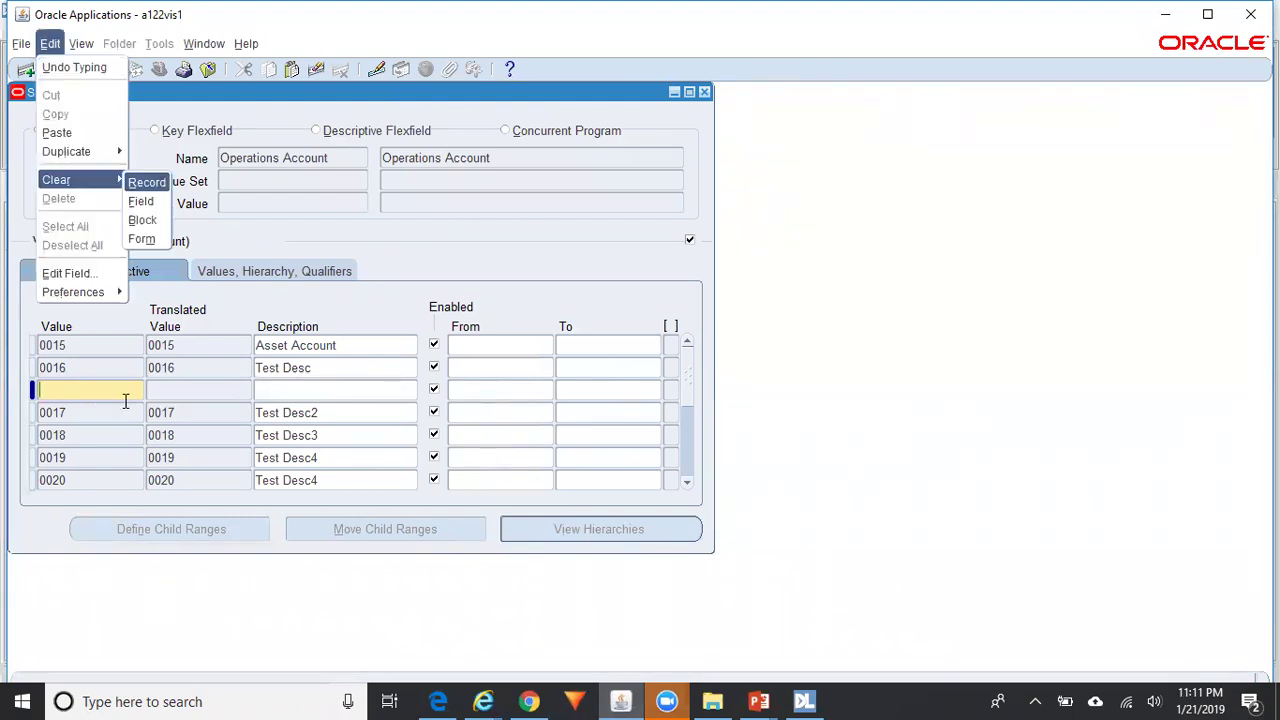
{"action": "key", "text": "r"}
{"action": "key", "text": "F11"}
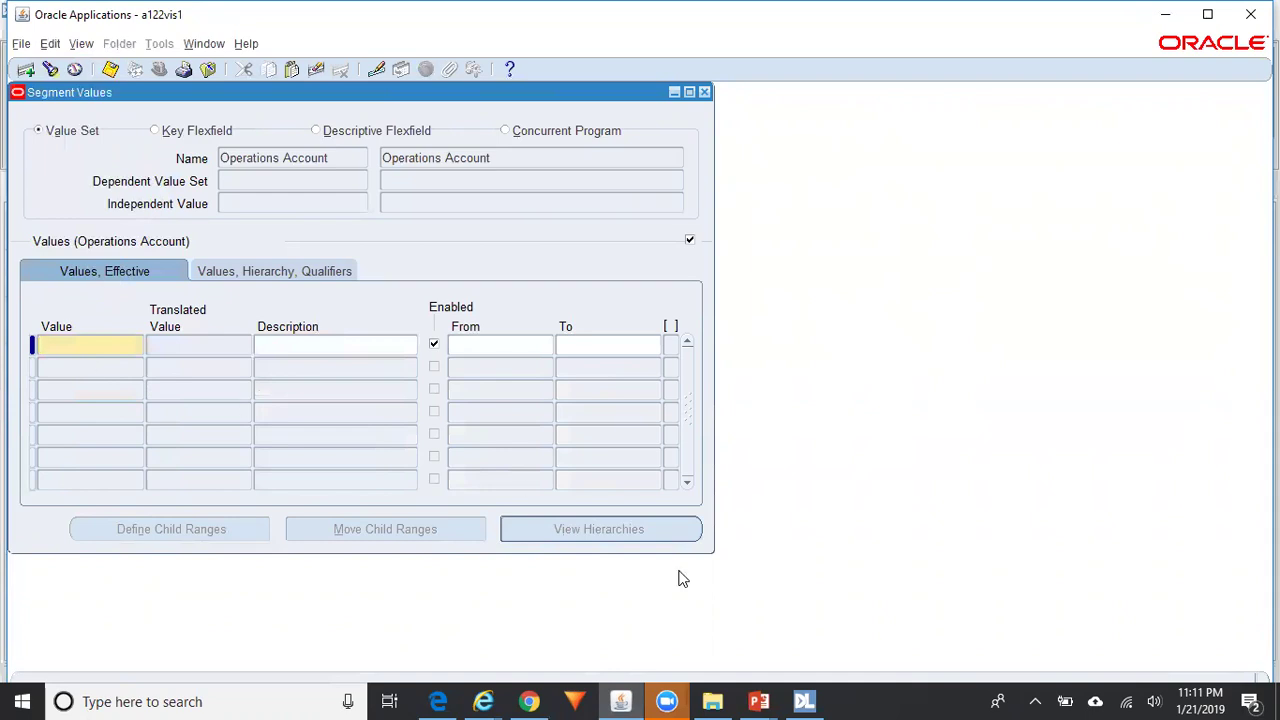
- Switch to DataLoad Classic and start the Macro Recorder with recording of mouse clicks enabled
{"action": "left_click", "coordinate": [805, 700]}
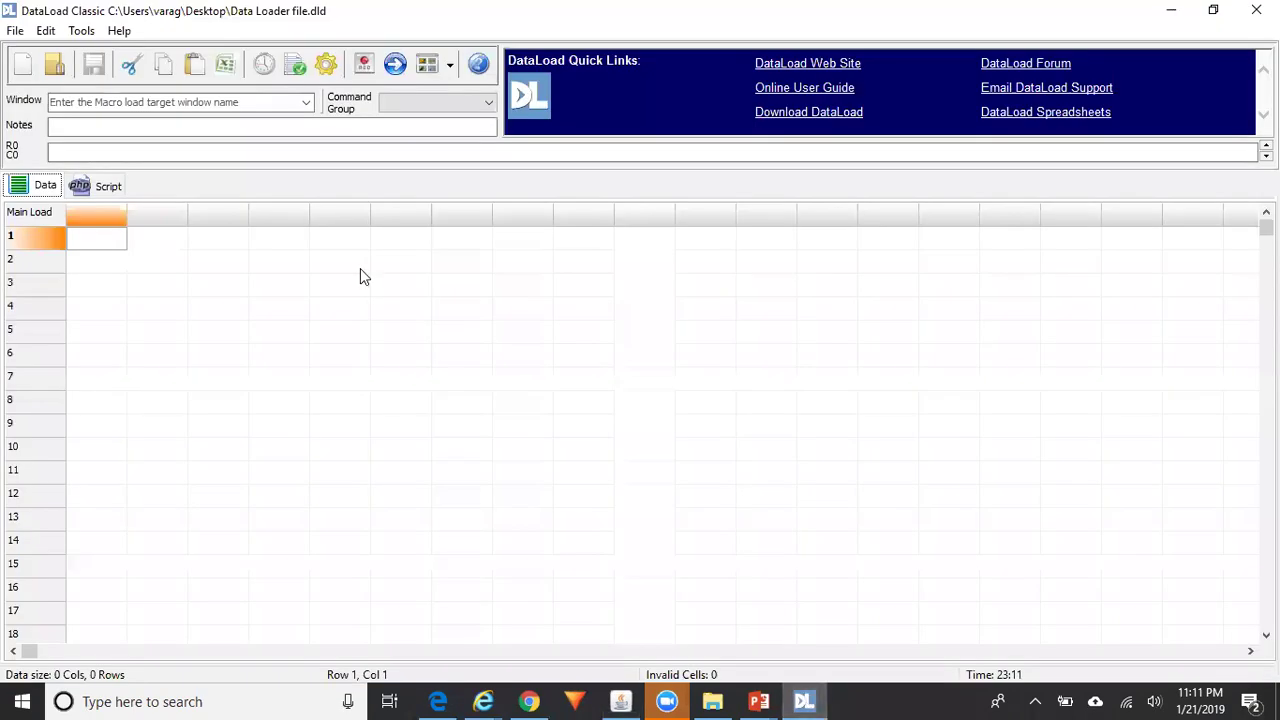
{"action": "left_click", "coordinate": [81, 31]}
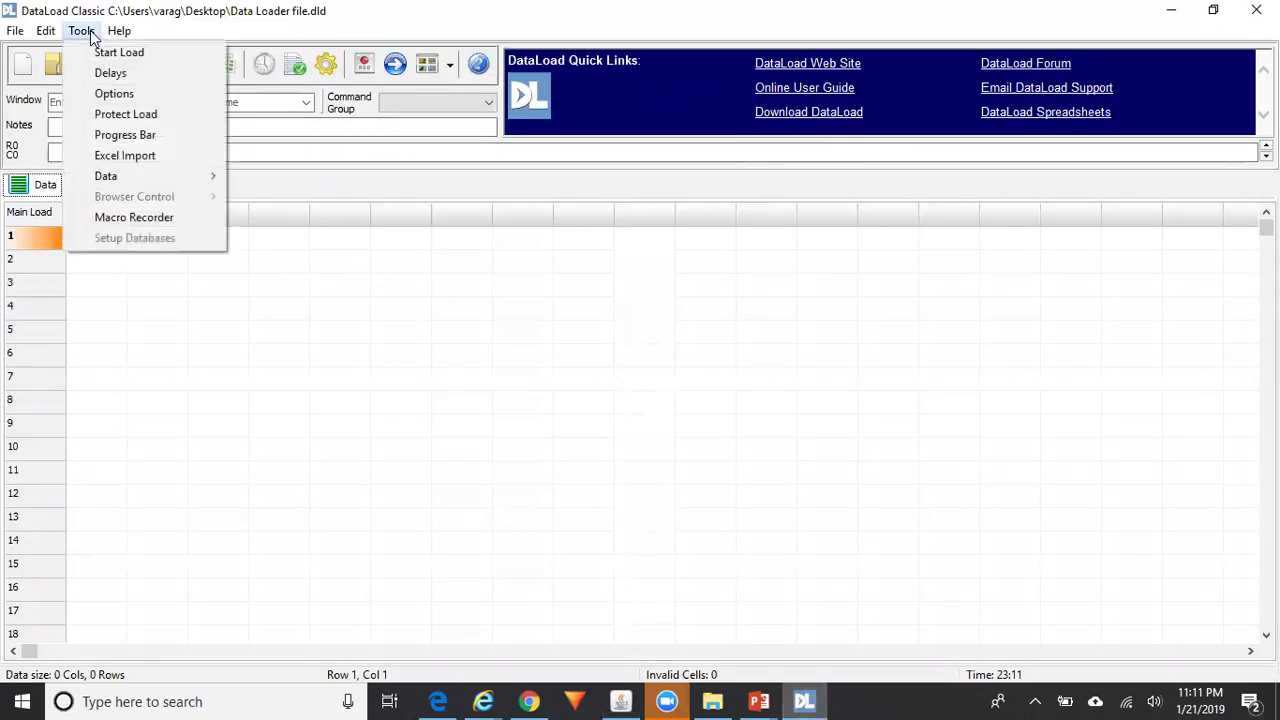
{"action": "left_click", "coordinate": [180, 217]}
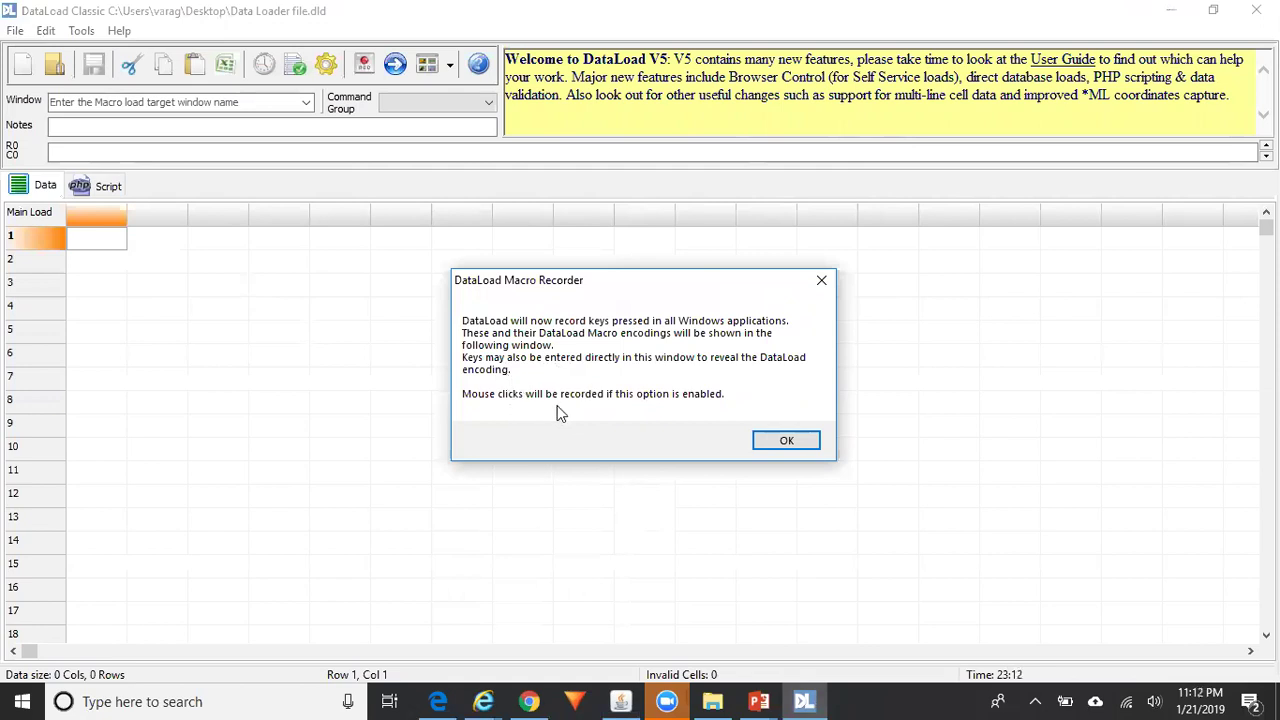
{"action": "left_click", "coordinate": [786, 441]}
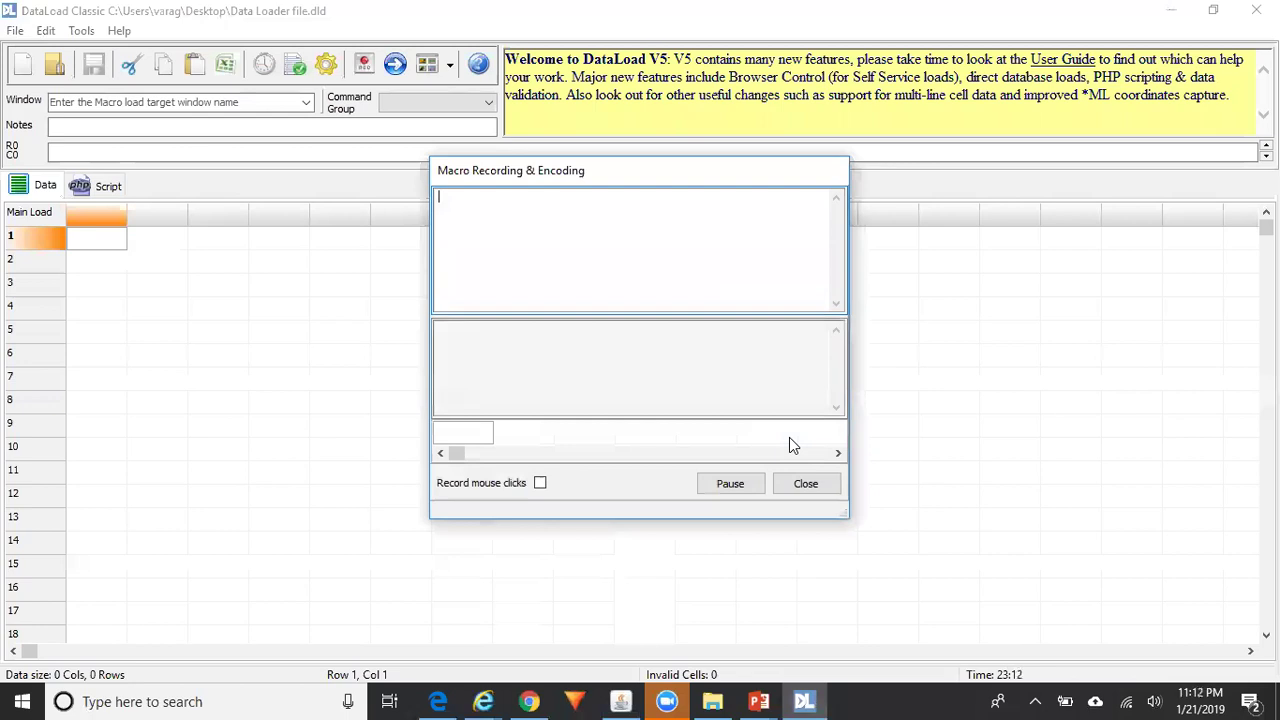
{"action": "left_click", "coordinate": [539, 483]}
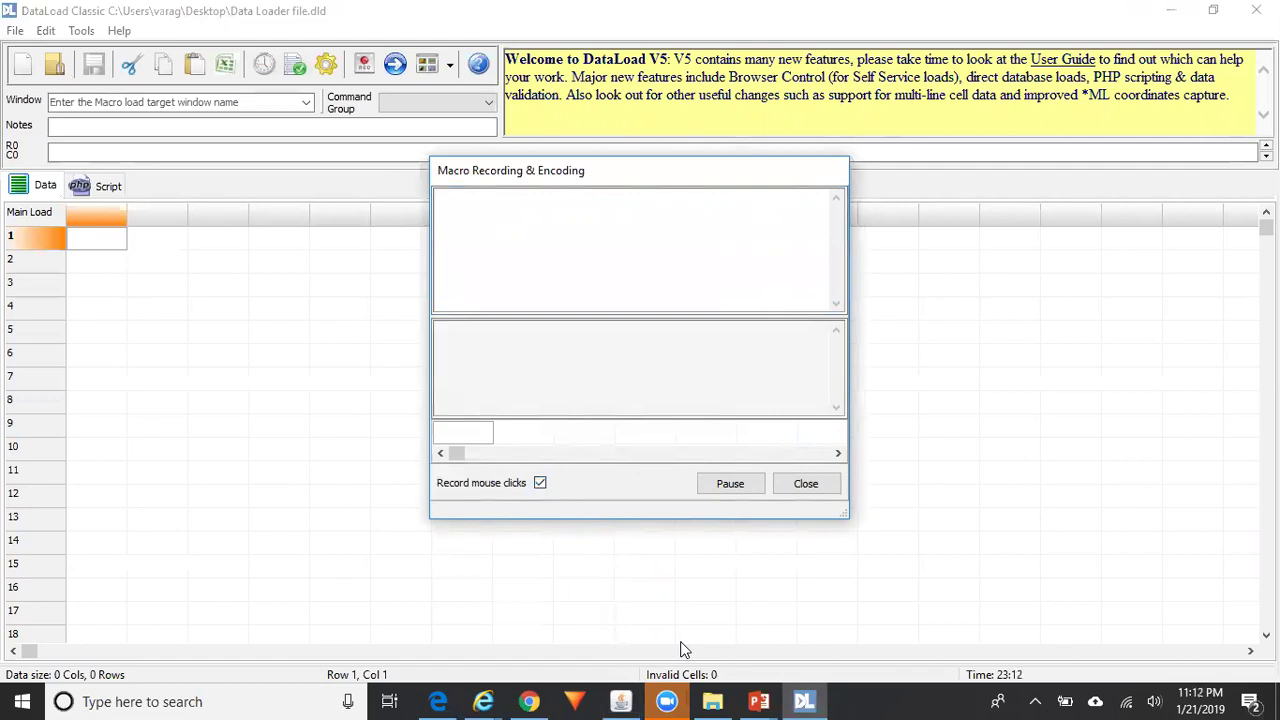
- Try to record entering value 0020 in Oracle Applications, dismiss the error, and close the macro recording in DataLoad
{"action": "key", "text": "alt+Tab"}
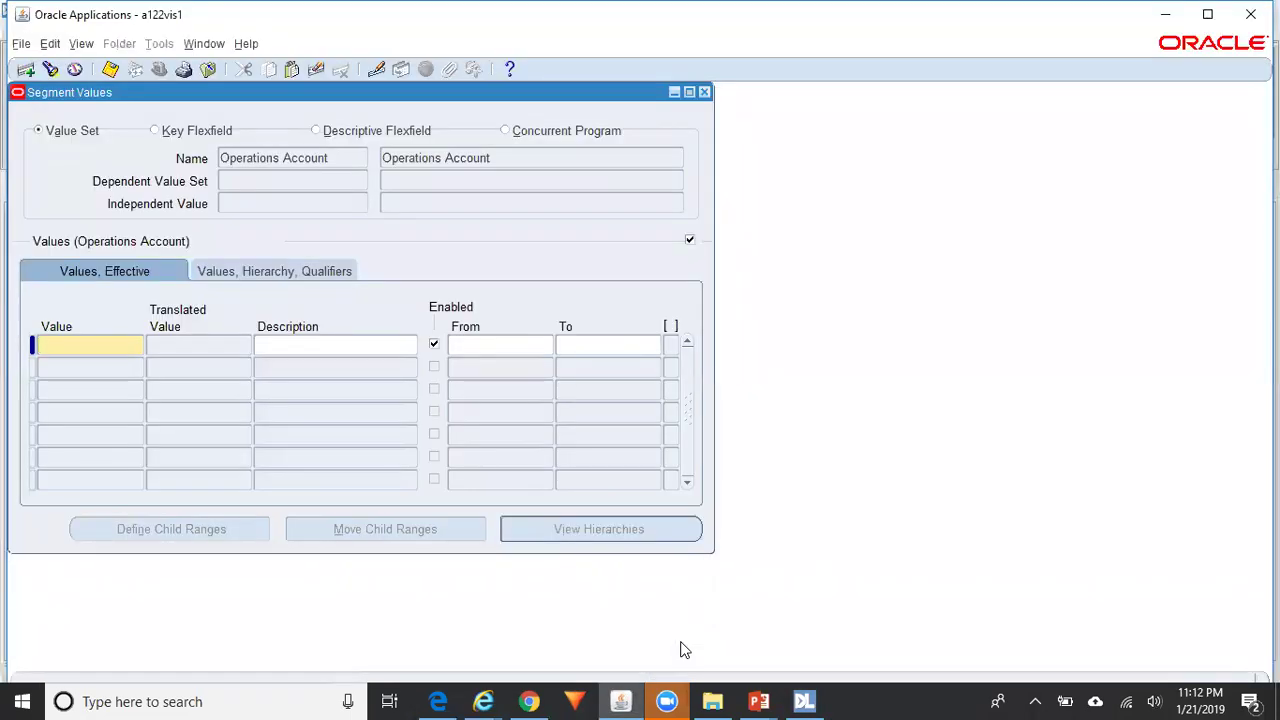
{"action": "type", "text": "0020"}
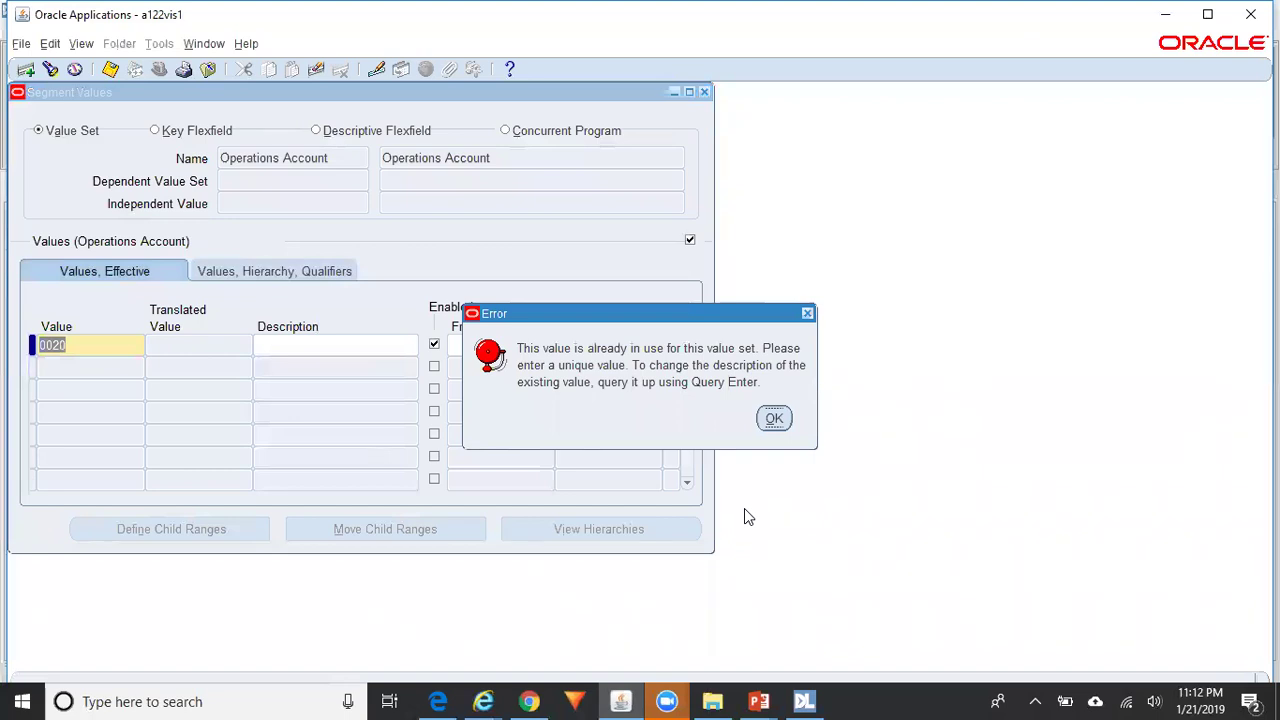
{"action": "left_click", "coordinate": [773, 420]}
{"action": "left_click", "coordinate": [822, 699]}
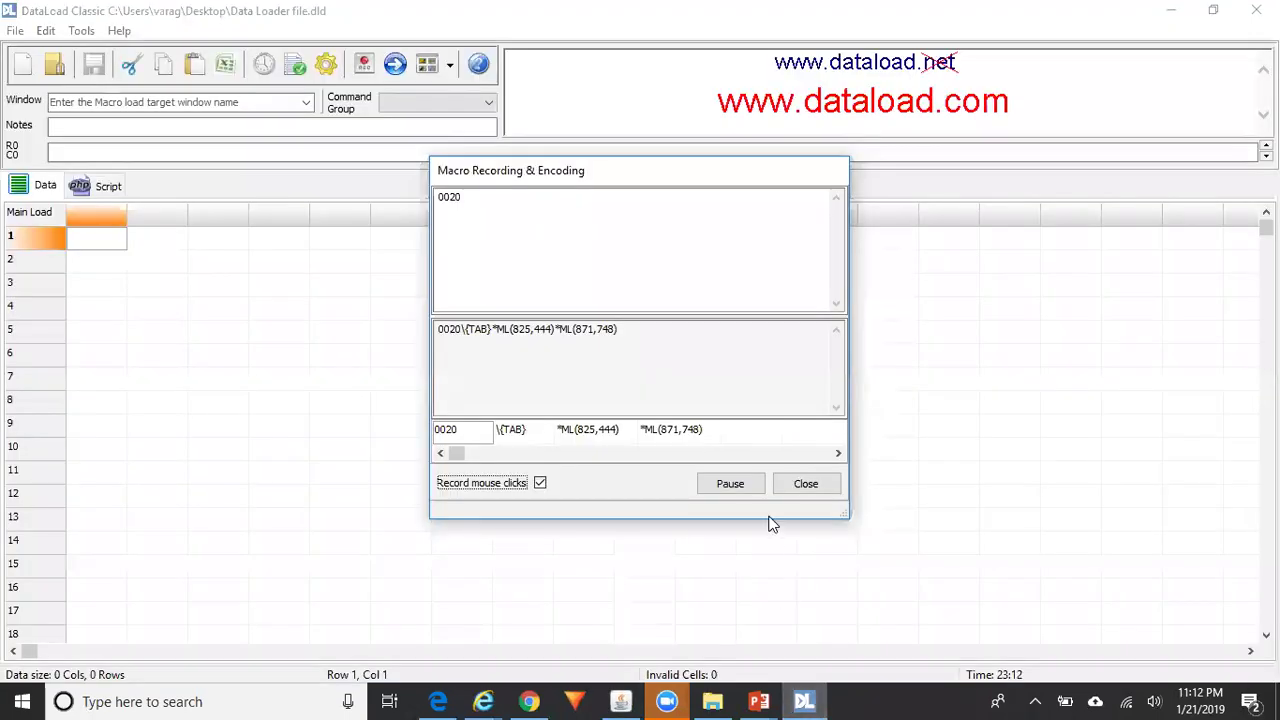
{"action": "left_click", "coordinate": [795, 487]}
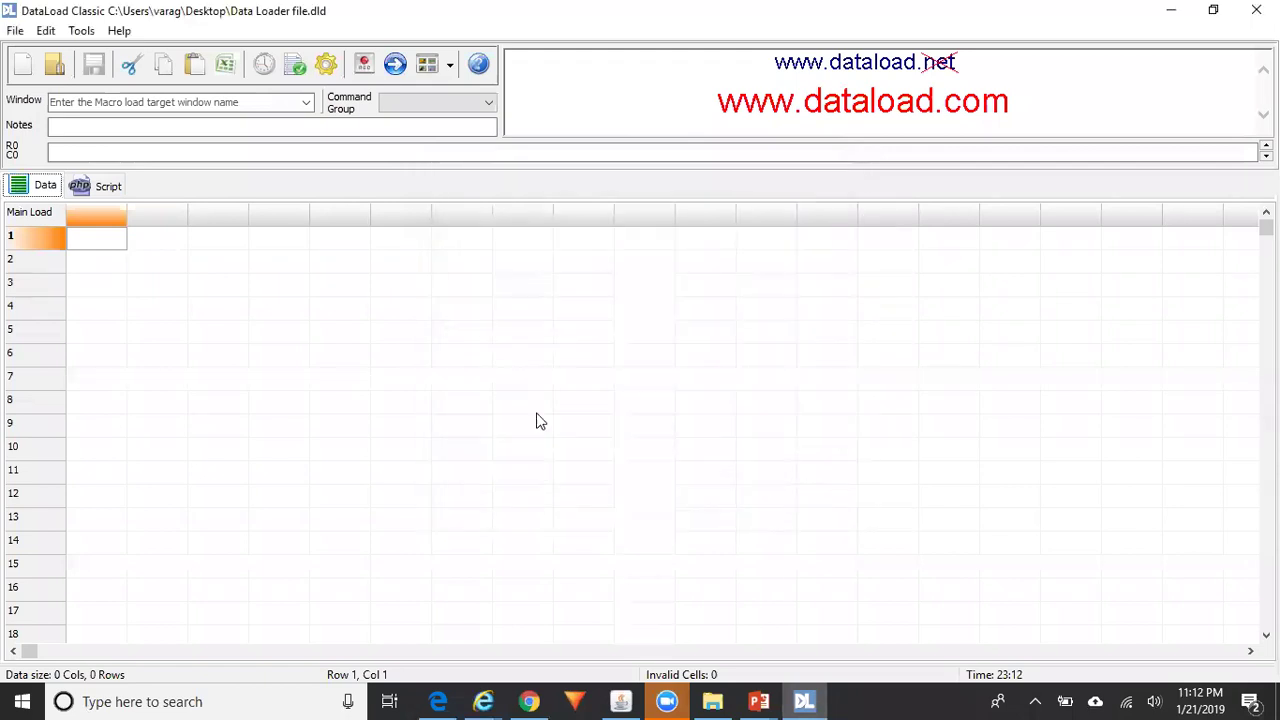
- Switch to Oracle Applications, enter segment value 0021, clear that record, and return to DataLoad Classic
{"action": "key", "text": "alt+Tab"}
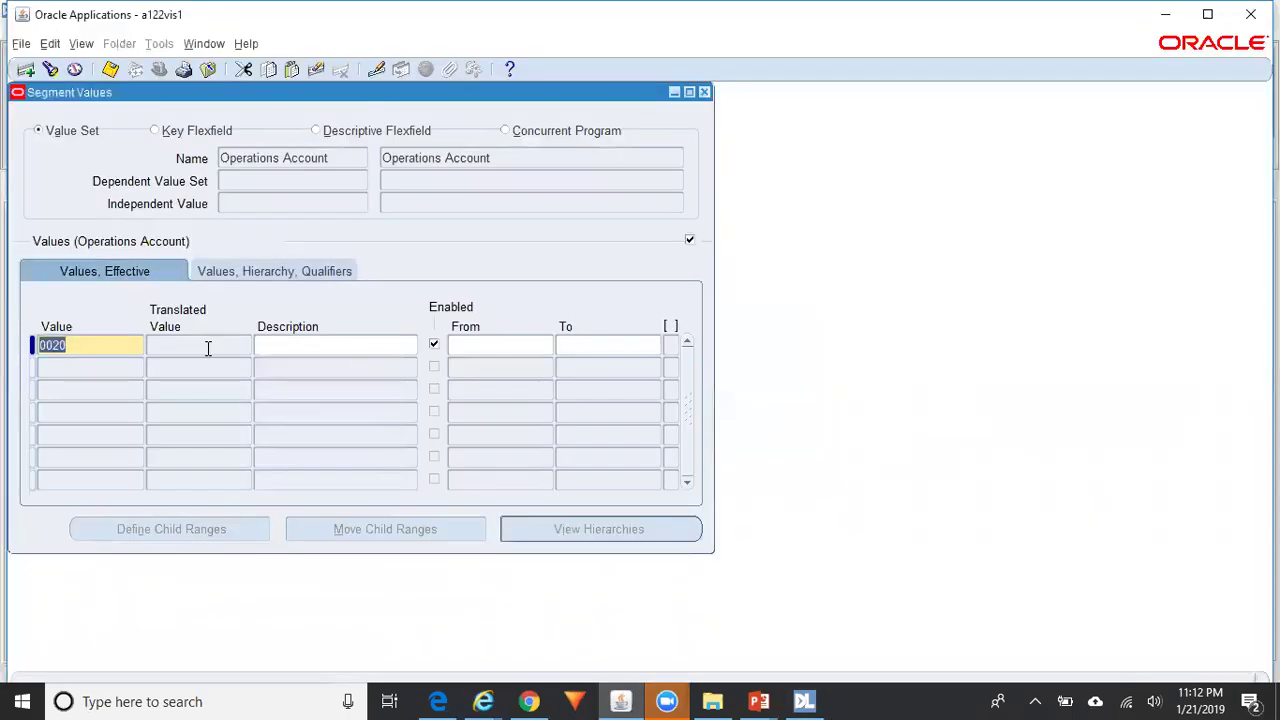
{"action": "type", "text": "0021"}
{"action": "key", "text": "Tab"}
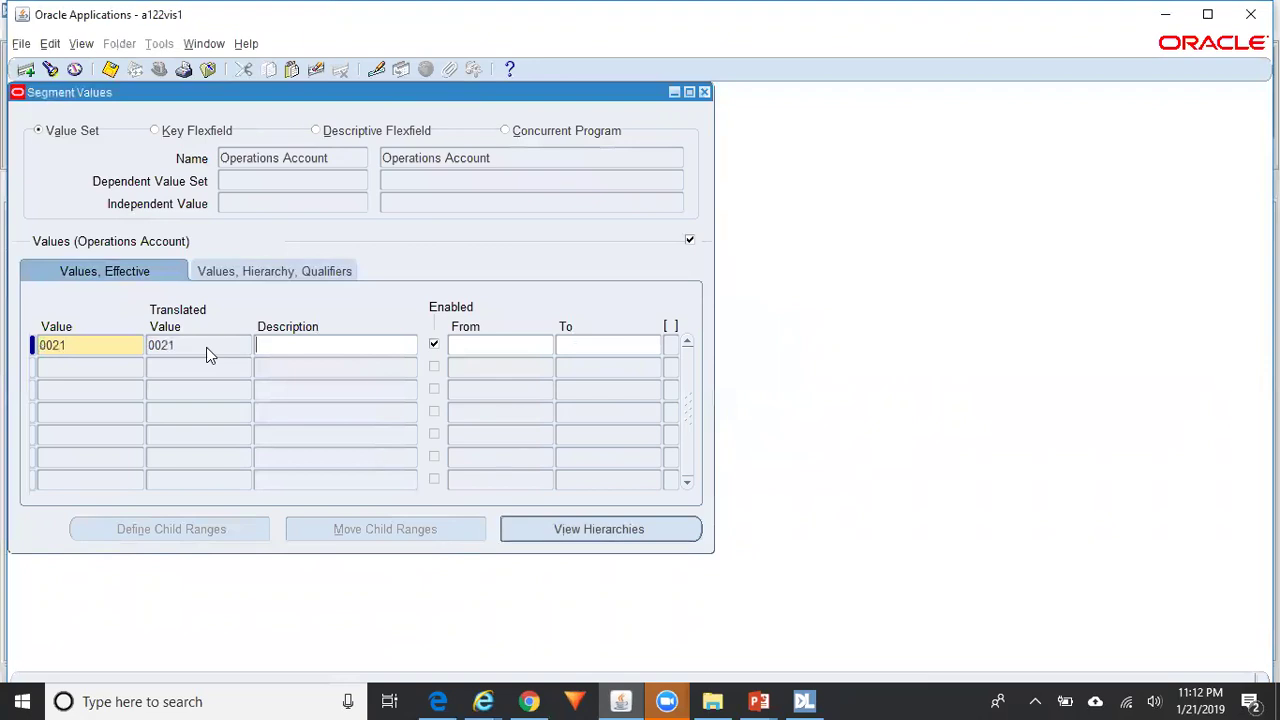
{"action": "key", "text": "alt+e"}
{"action": "key", "text": "Return"}
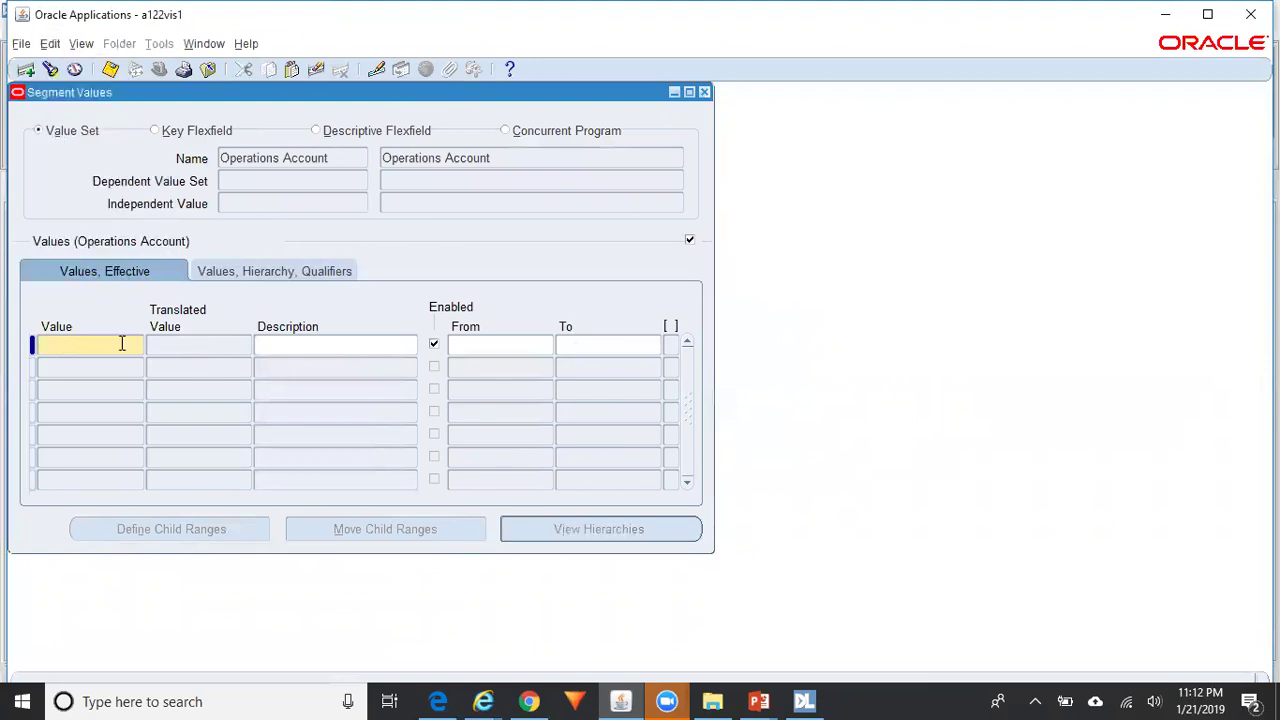
{"action": "left_click", "coordinate": [90, 350]}
{"action": "left_click", "coordinate": [804, 701]}
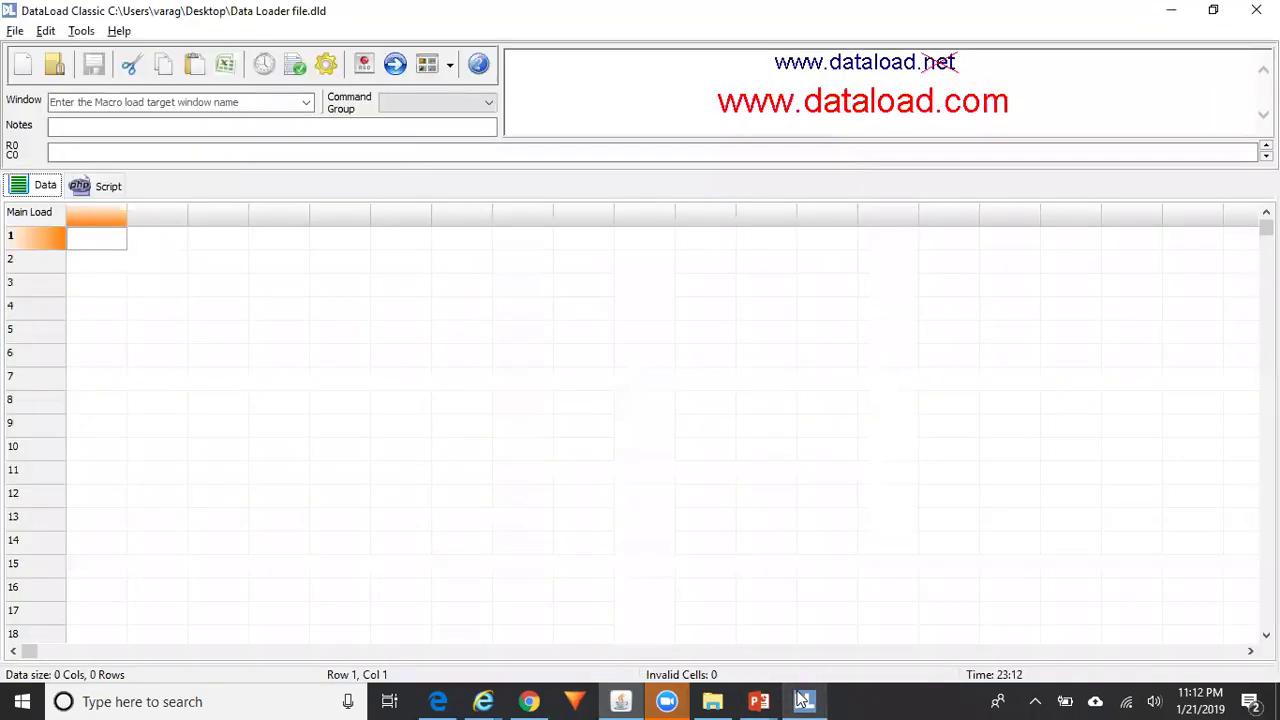
- Start the Macro Recorder again with recording of mouse clicks enabled
{"action": "left_click", "coordinate": [81, 31]}
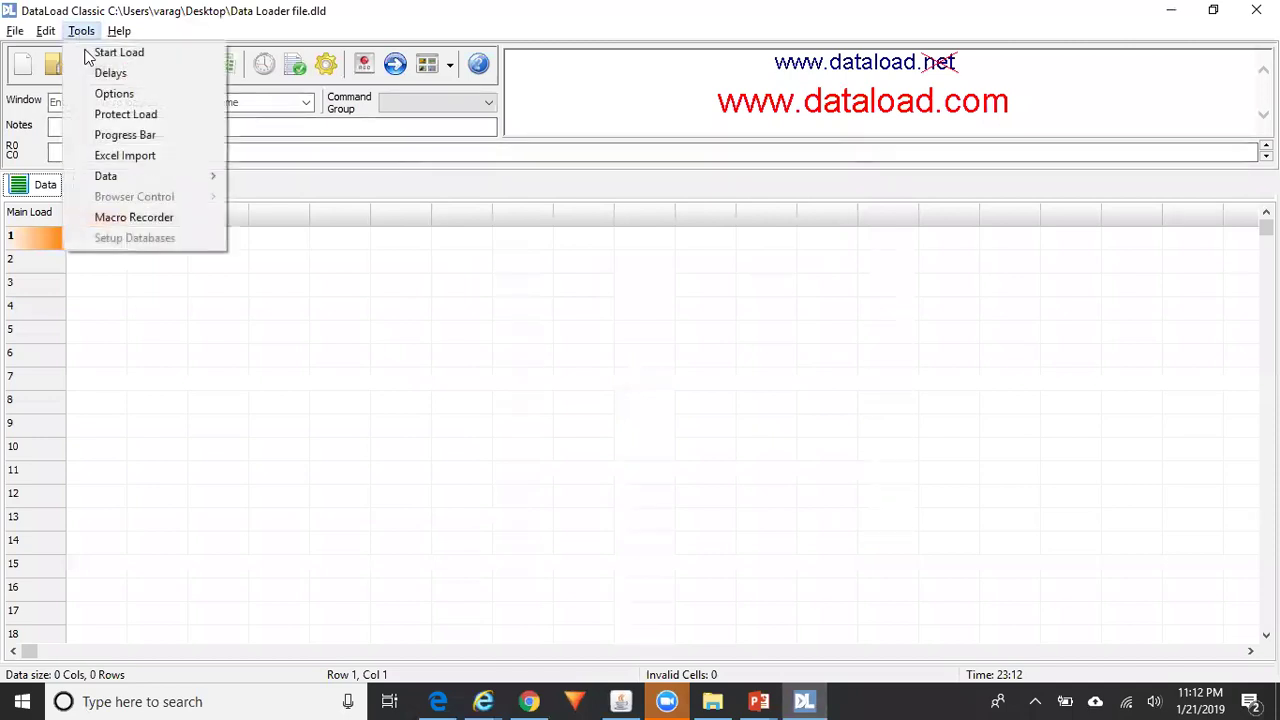
{"action": "left_click", "coordinate": [178, 212]}
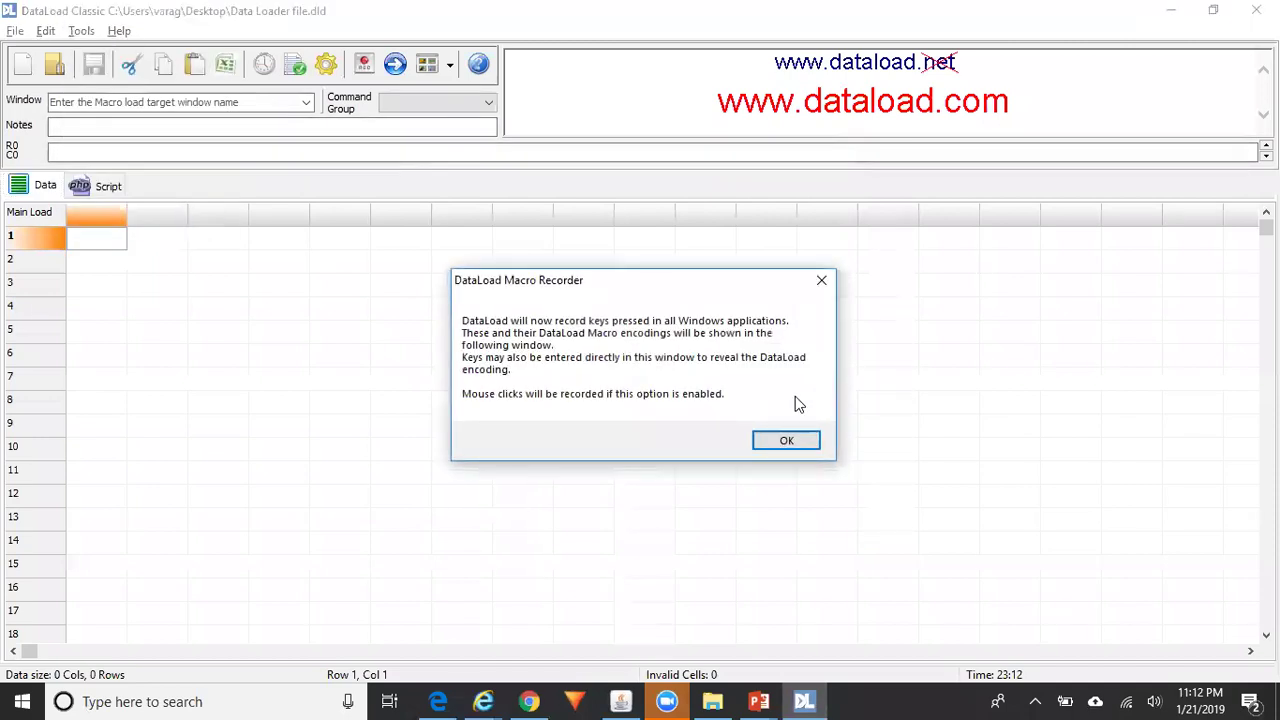
{"action": "left_click", "coordinate": [786, 441]}
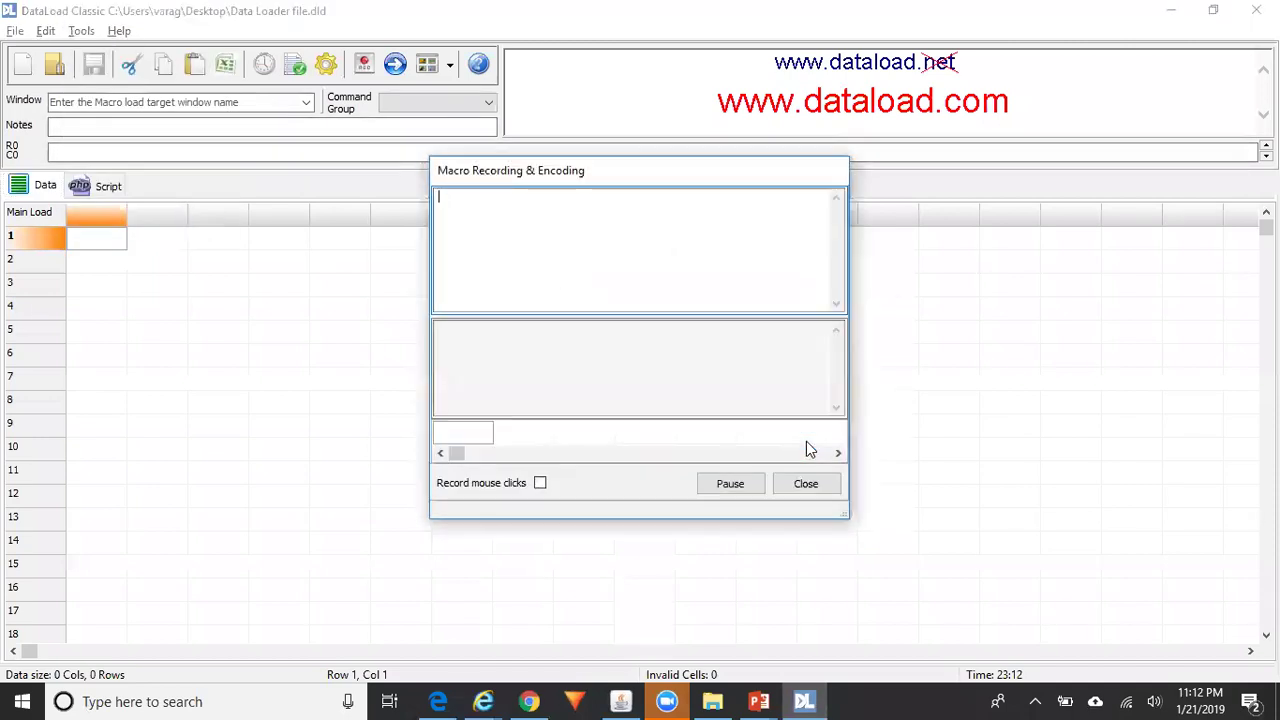
{"action": "left_click", "coordinate": [540, 483]}
- Switch to Oracle Applications and enter segment value 0021 with the description Test Desc21
{"action": "key", "text": "alt+Tab"}
{"action": "type", "text": "00"}
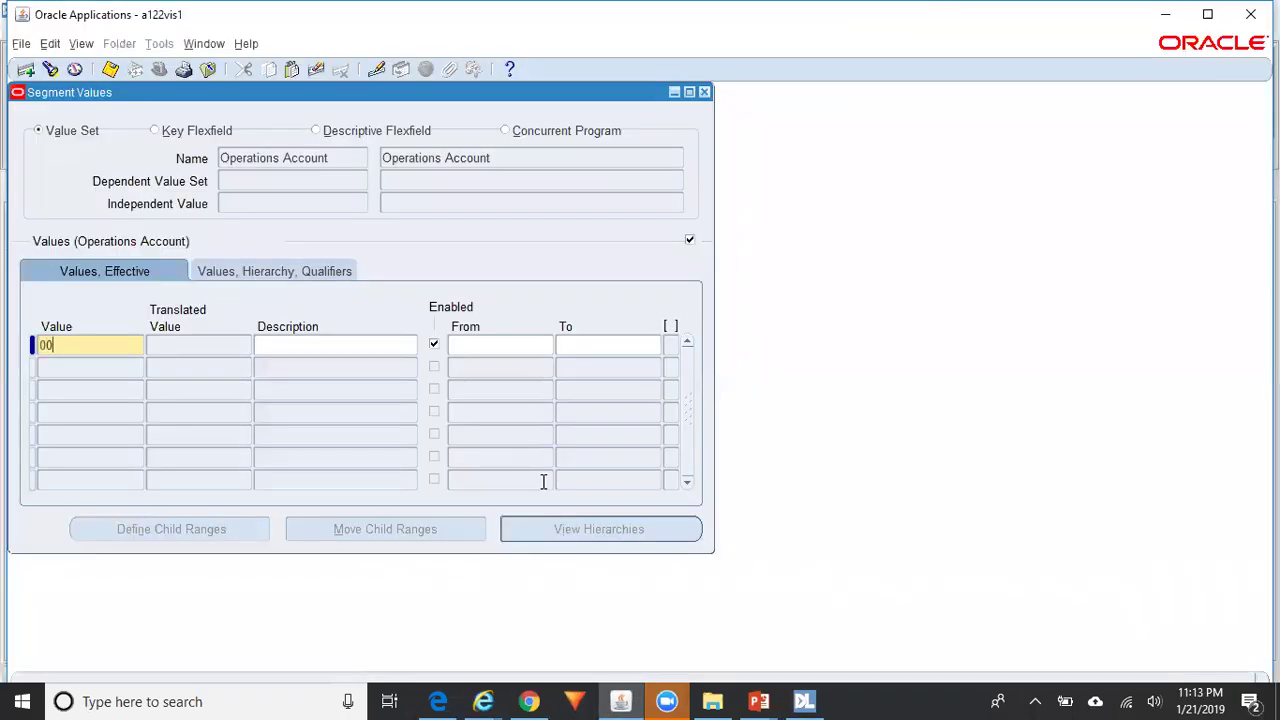
{"action": "type", "text": "21"}
{"action": "key", "text": "Tab"}
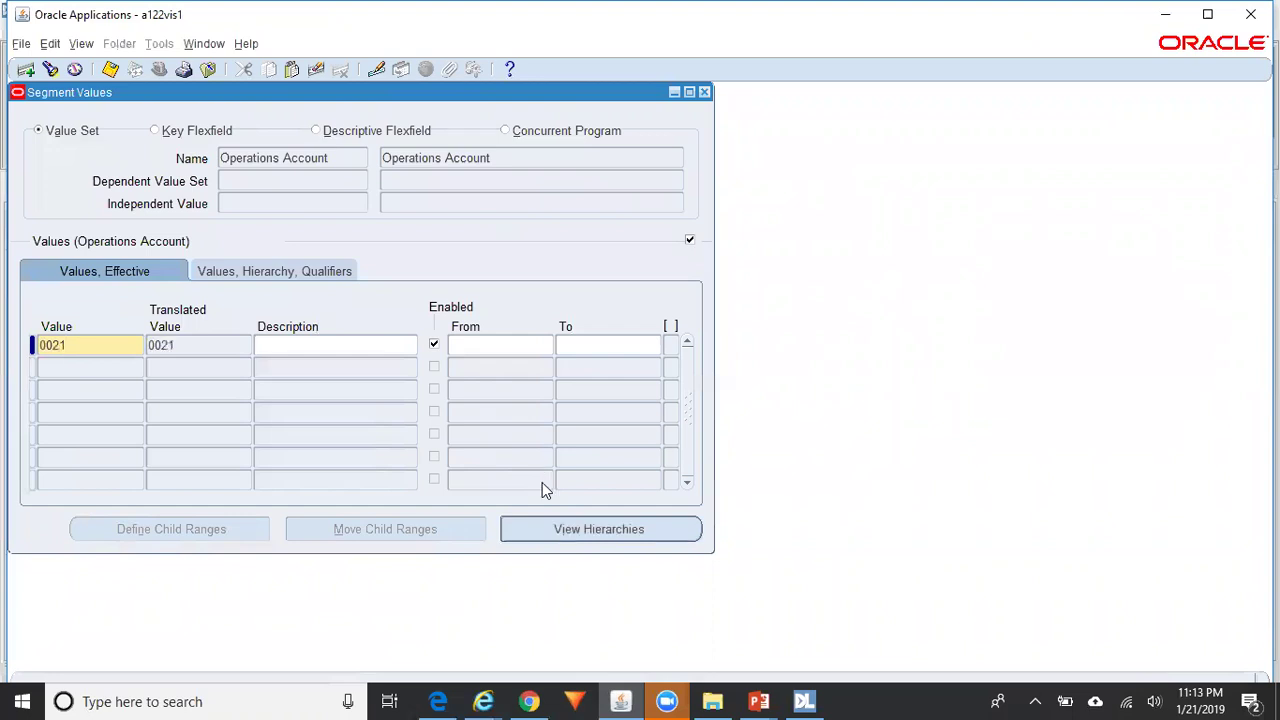
{"action": "type", "text": "Test Desc21"}
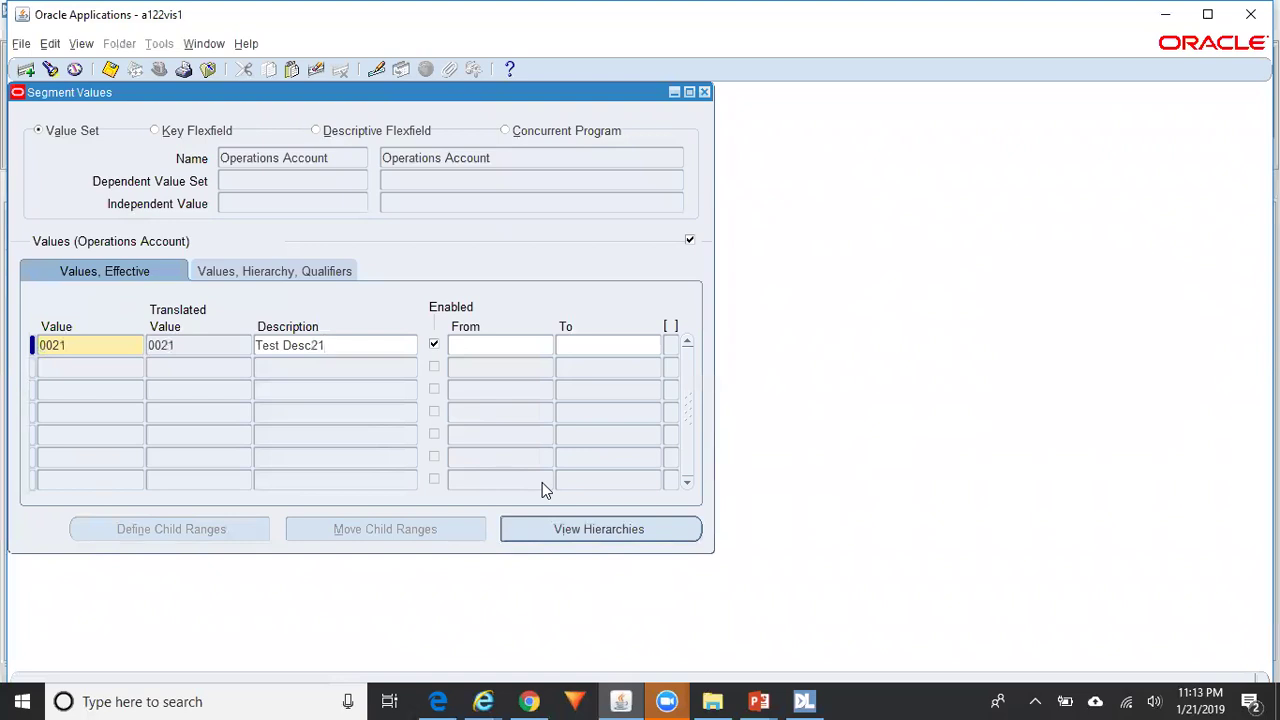
- Set the Account Type qualifier of value 0021 to Expense, accept the qualifiers and save the record
{"action": "key", "text": "Tab"}
{"action": "key", "text": "Tab"}
{"action": "key", "text": "Tab"}
{"action": "key", "text": "Tab"}
{"action": "key", "text": "Tab"}
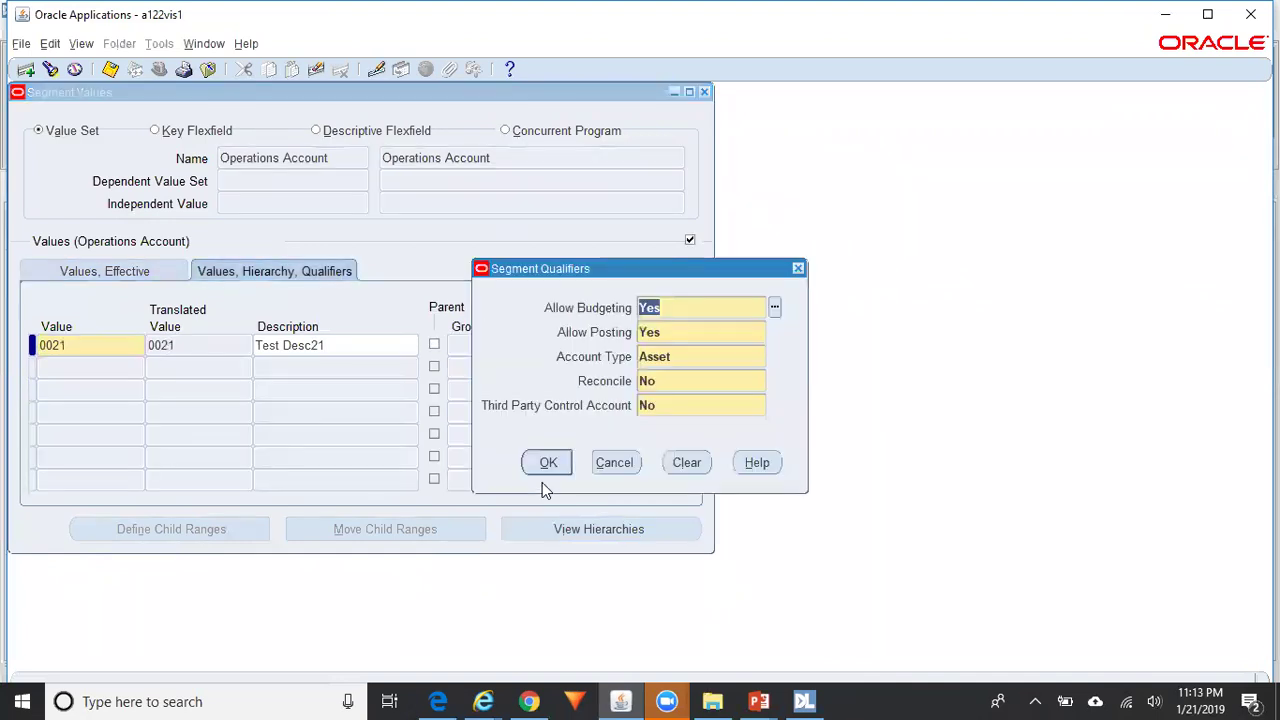
{"action": "key", "text": "Tab"}
{"action": "key", "text": "Tab"}
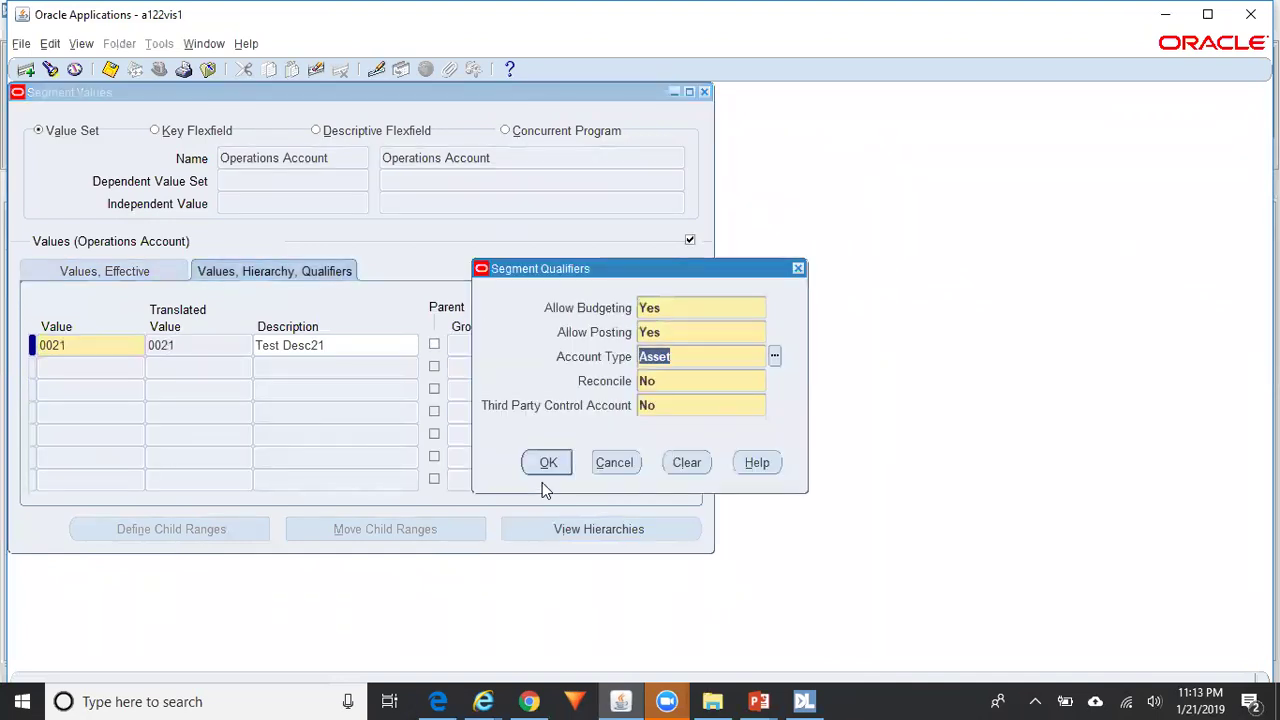
{"action": "type", "text": "Expense"}
{"action": "key", "text": "Tab"}
{"action": "key", "text": "Return"}
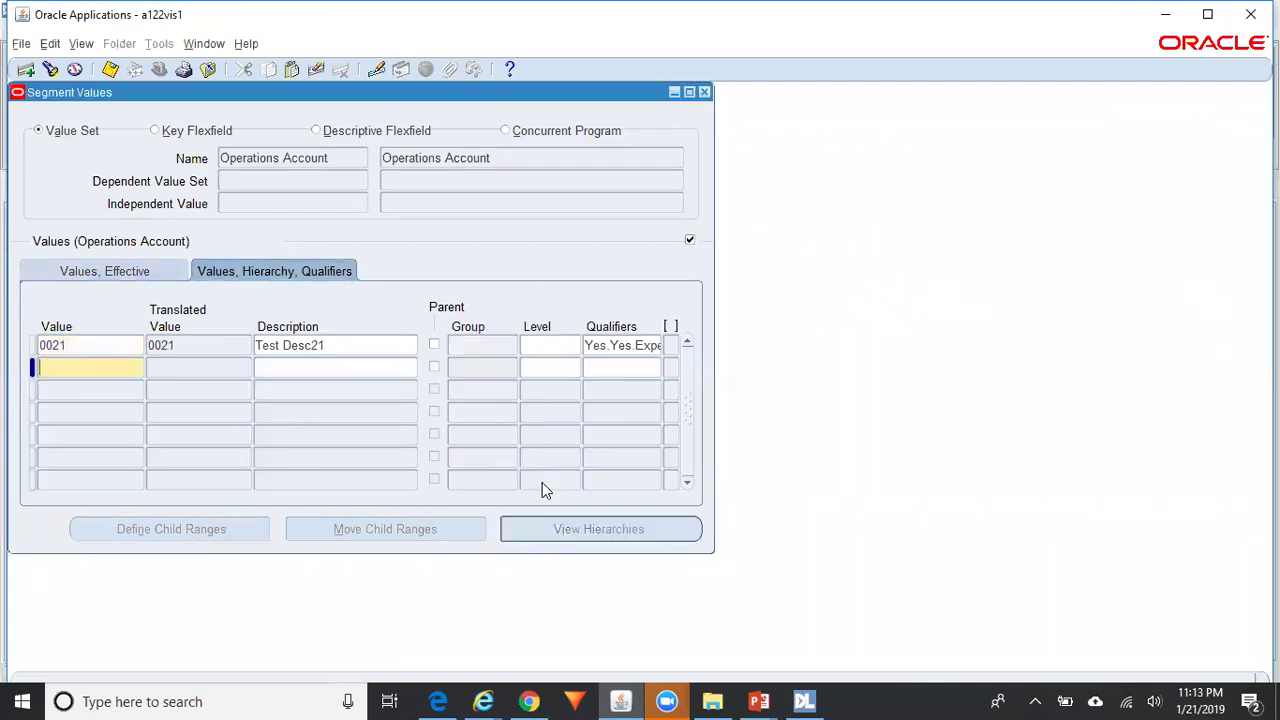
{"action": "key", "text": "ctrl+s"}
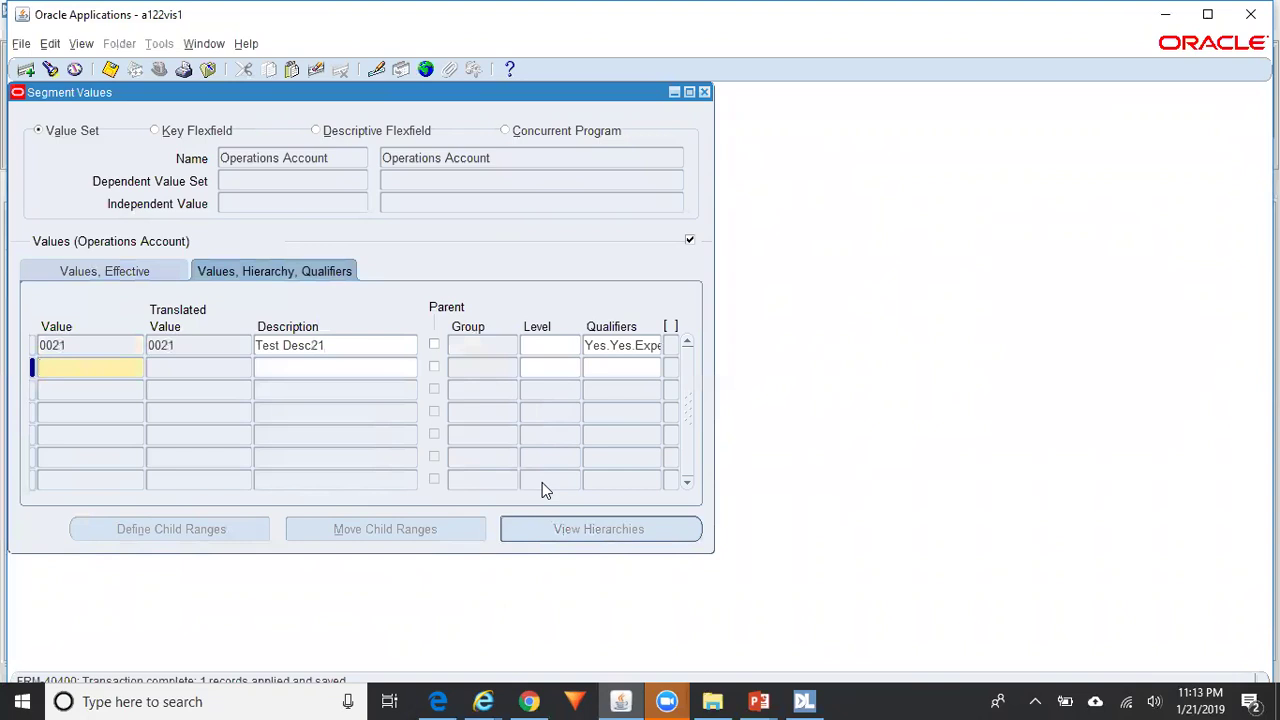
- Return to DataLoad Classic, close the macro recording and paste the recorded data and keystrokes into row 1, starting in the first column
{"action": "key", "text": "alt+Tab"}
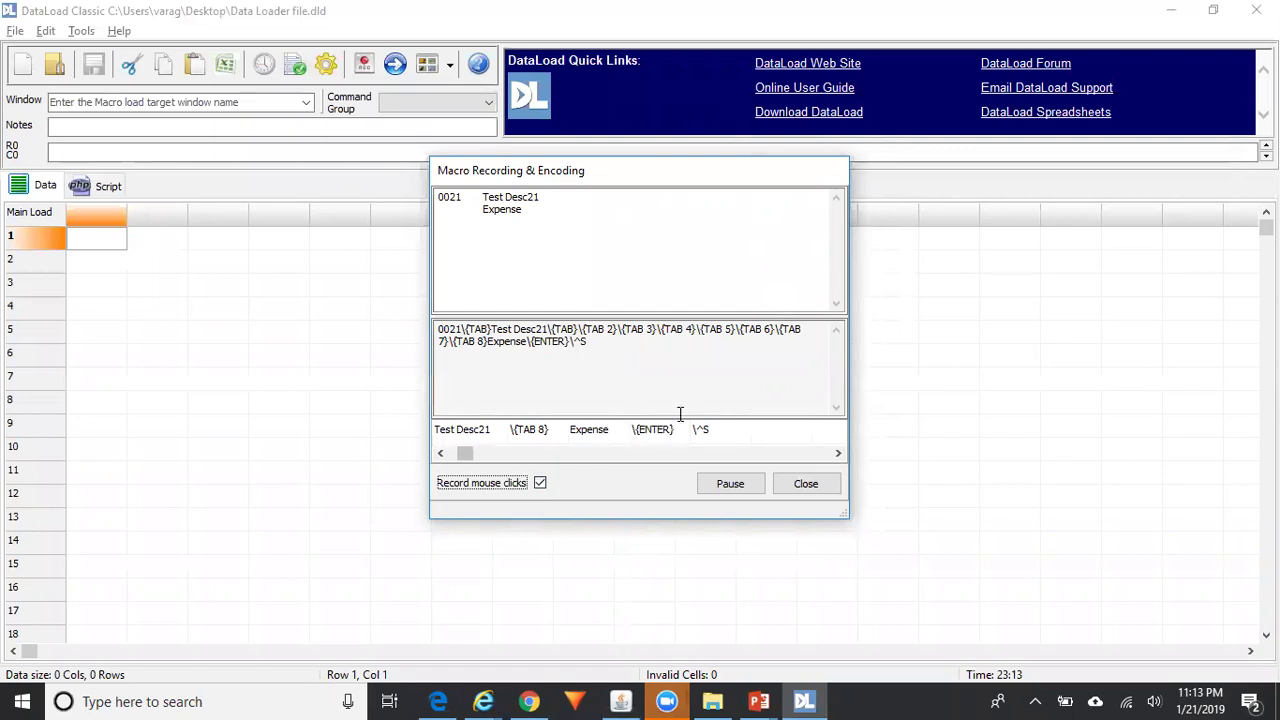
{"action": "left_click", "coordinate": [731, 433]}
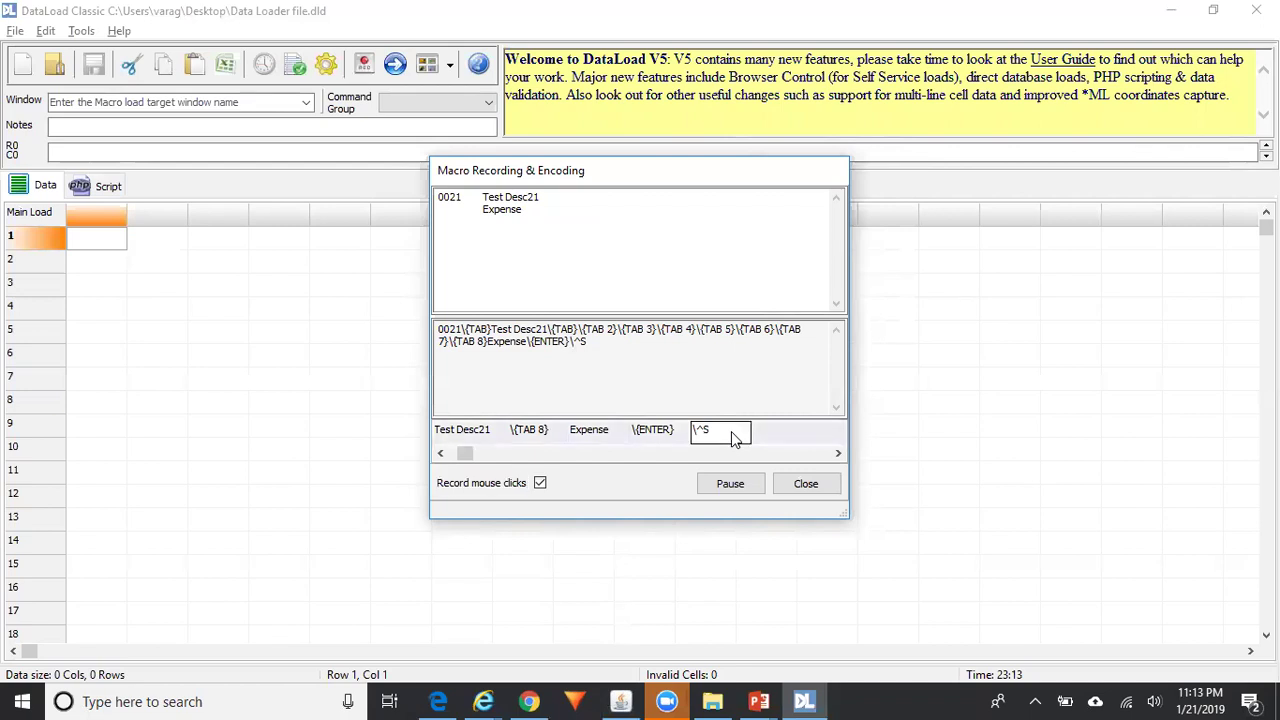
{"action": "left_click", "coordinate": [807, 485]}
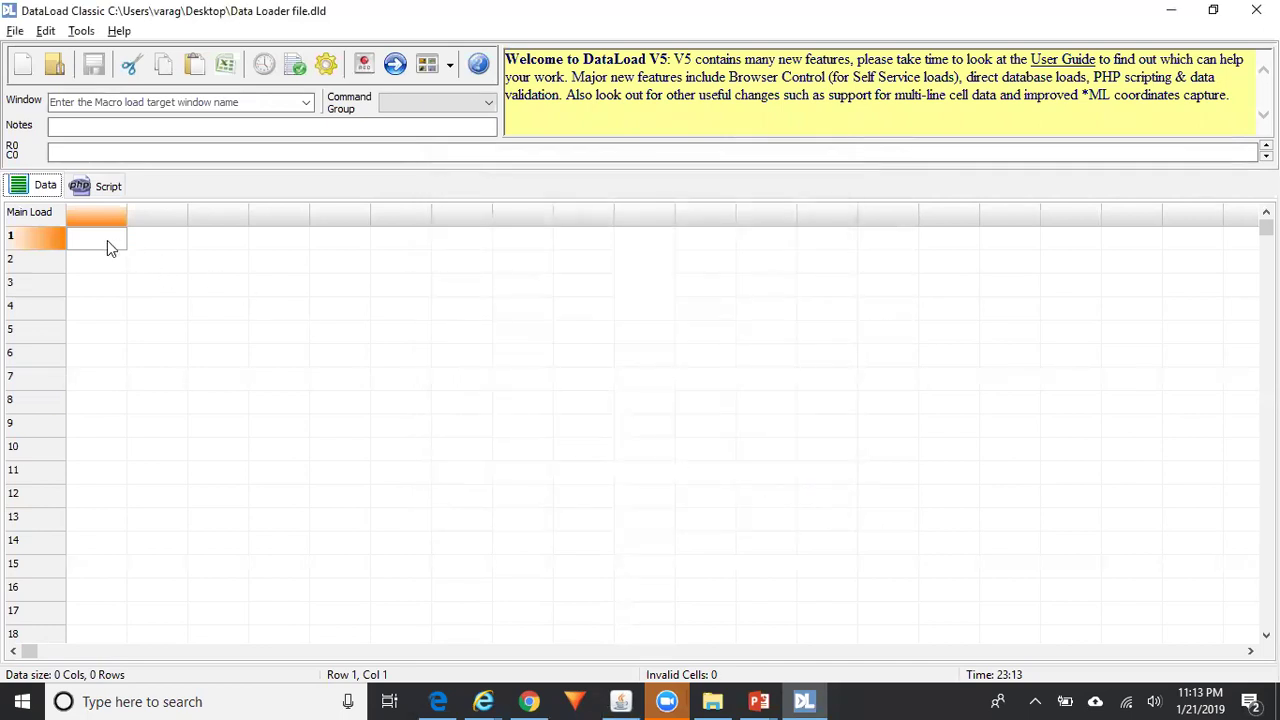
{"action": "left_click", "coordinate": [151, 240]}
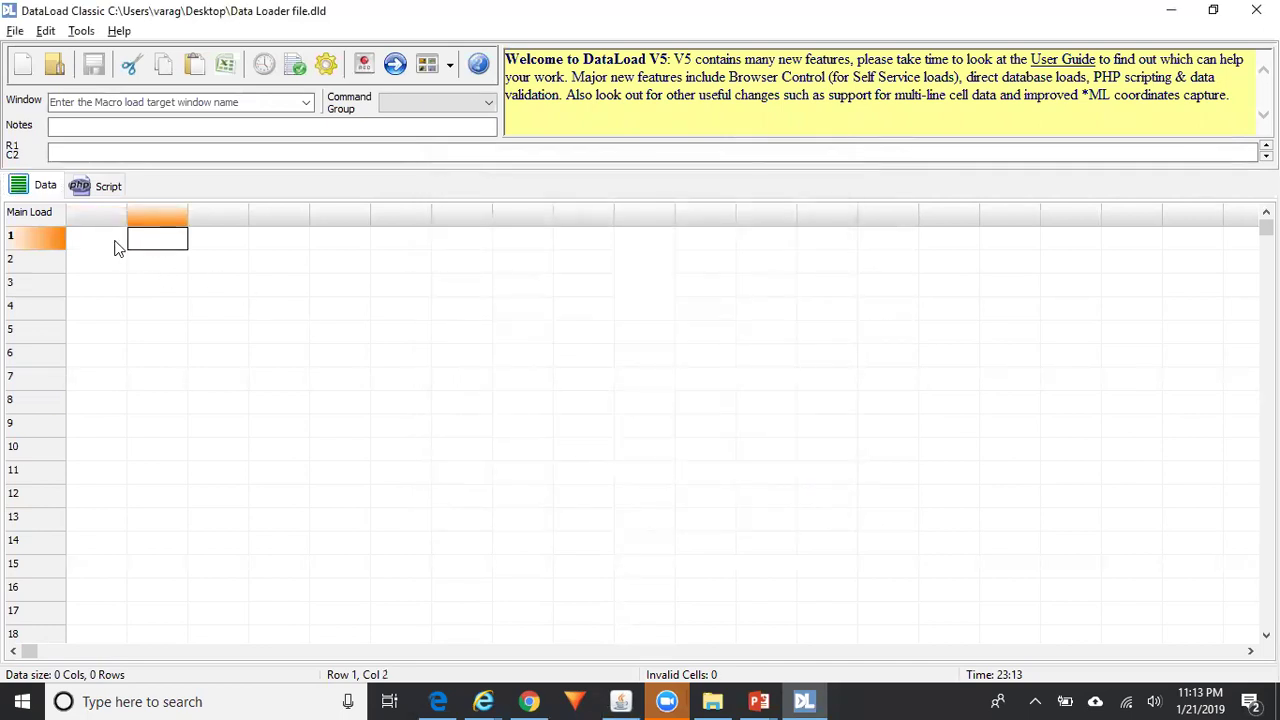
{"action": "left_click", "coordinate": [87, 248]}
{"action": "type", "text": "0021\t\\{TAB}\tTest Desc21\t\\{TAB 8}\tExpense\t\\{ENTER}\t\\^S"}
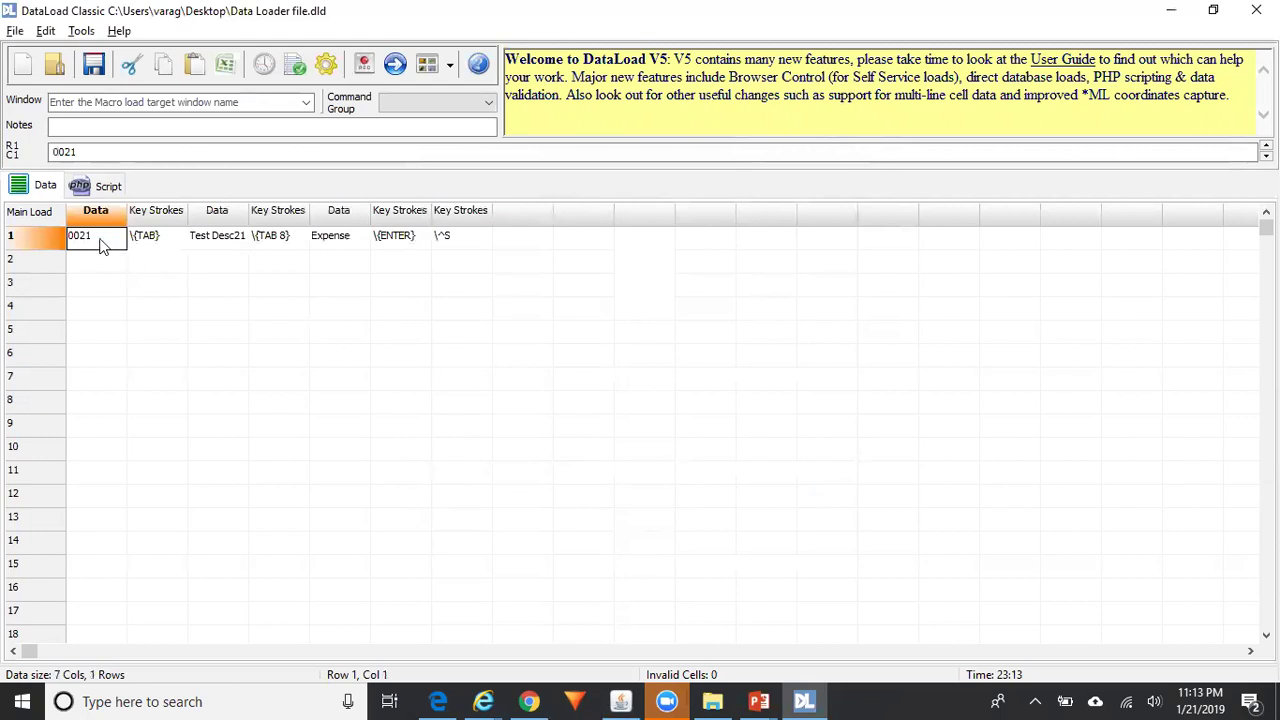
- Move the Expense, \{ENTER} and \^S cells of row 1 to columns 12 to 14
{"action": "left_click", "coordinate": [156, 248]}
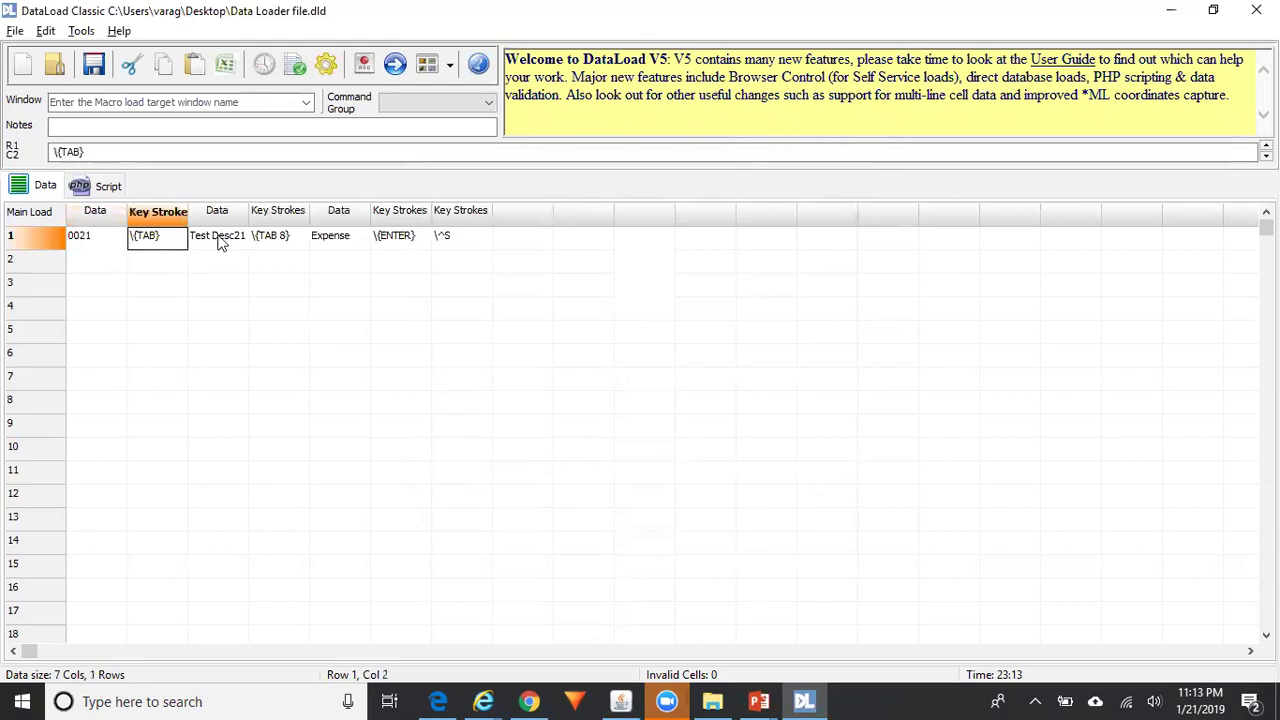
{"action": "left_click", "coordinate": [221, 244]}
{"action": "left_click", "coordinate": [284, 249]}
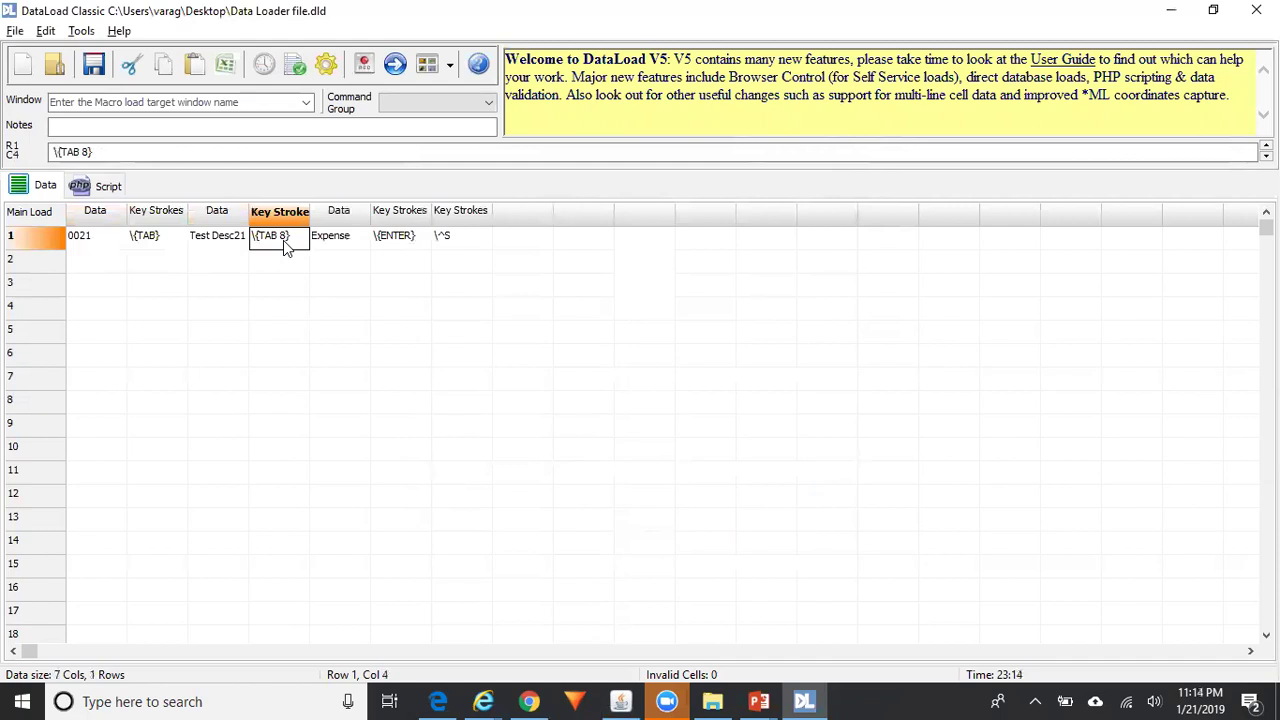
{"action": "left_click", "coordinate": [339, 247]}
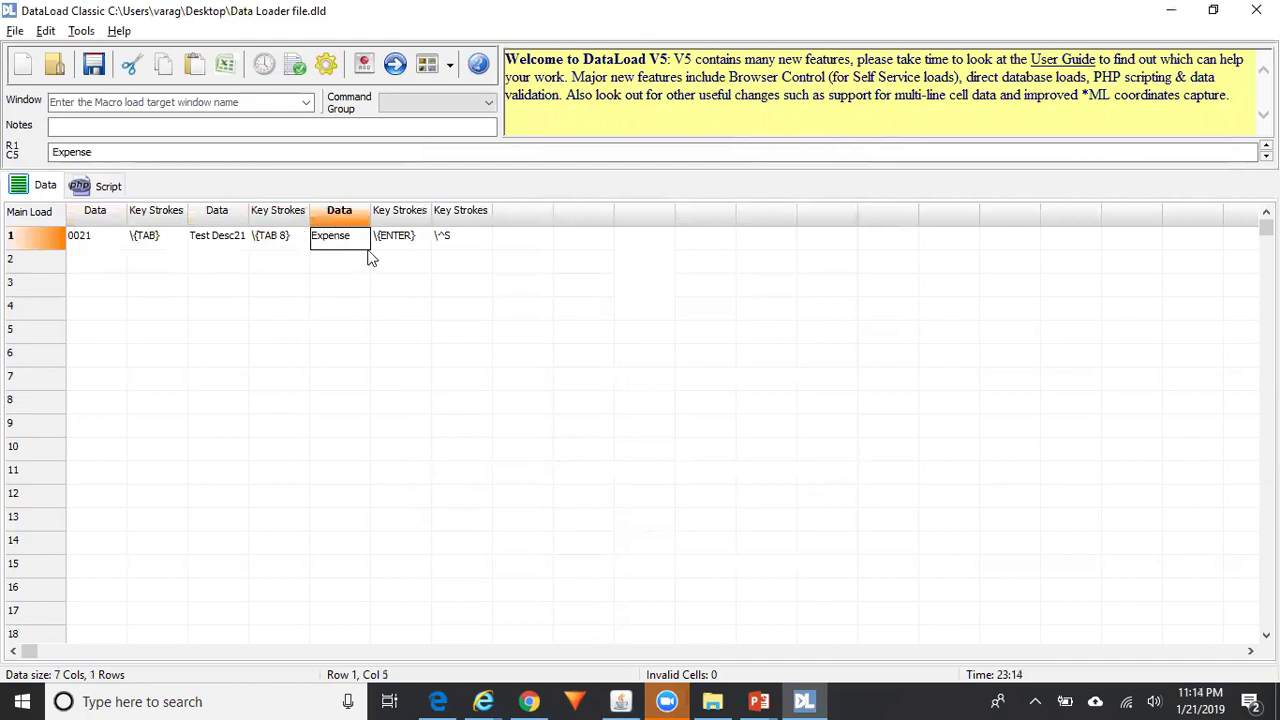
{"action": "key", "text": "shift+Right"}
{"action": "key", "text": "shift+Right"}
{"action": "key", "text": "ctrl+c"}
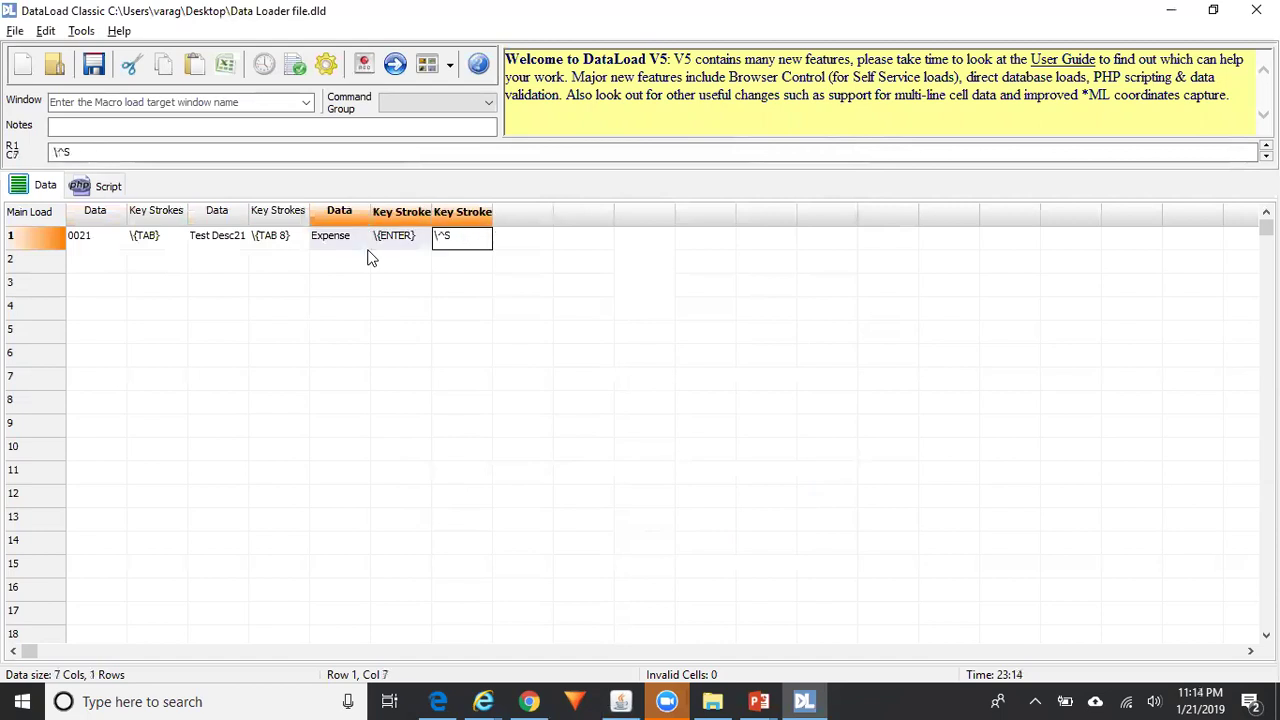
{"action": "key", "text": "Delete"}
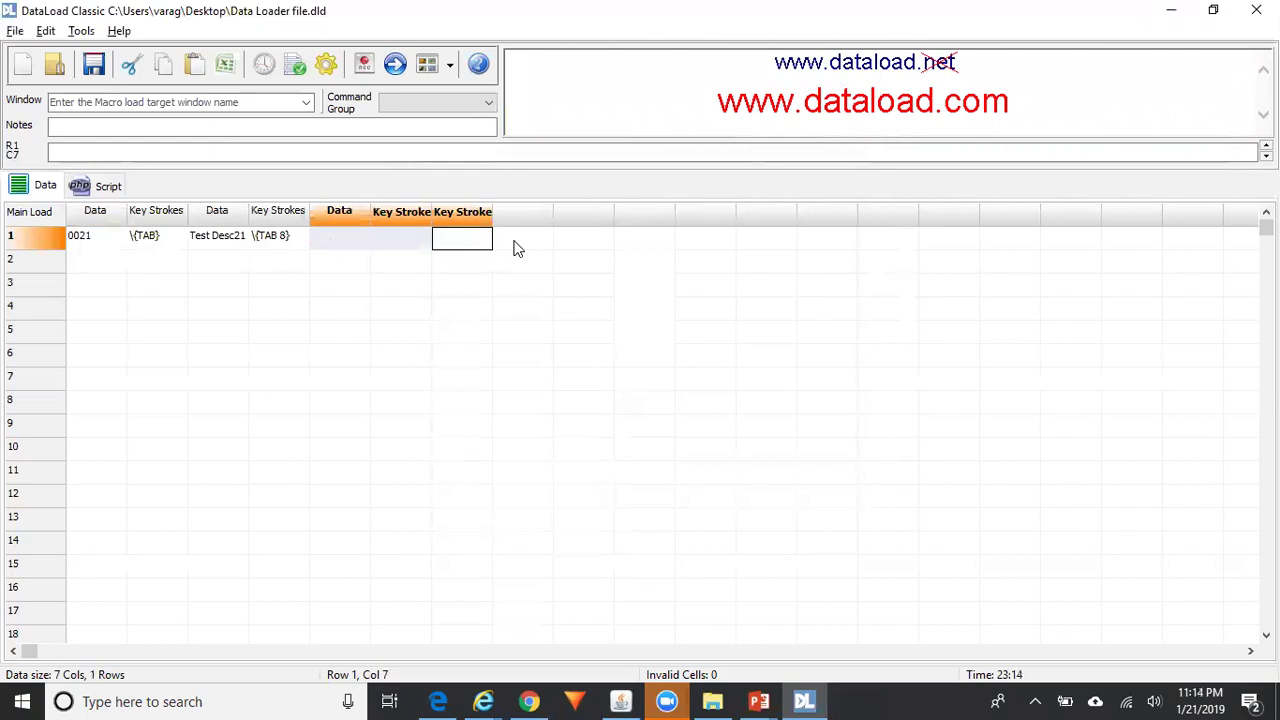
{"action": "left_click", "coordinate": [700, 240]}
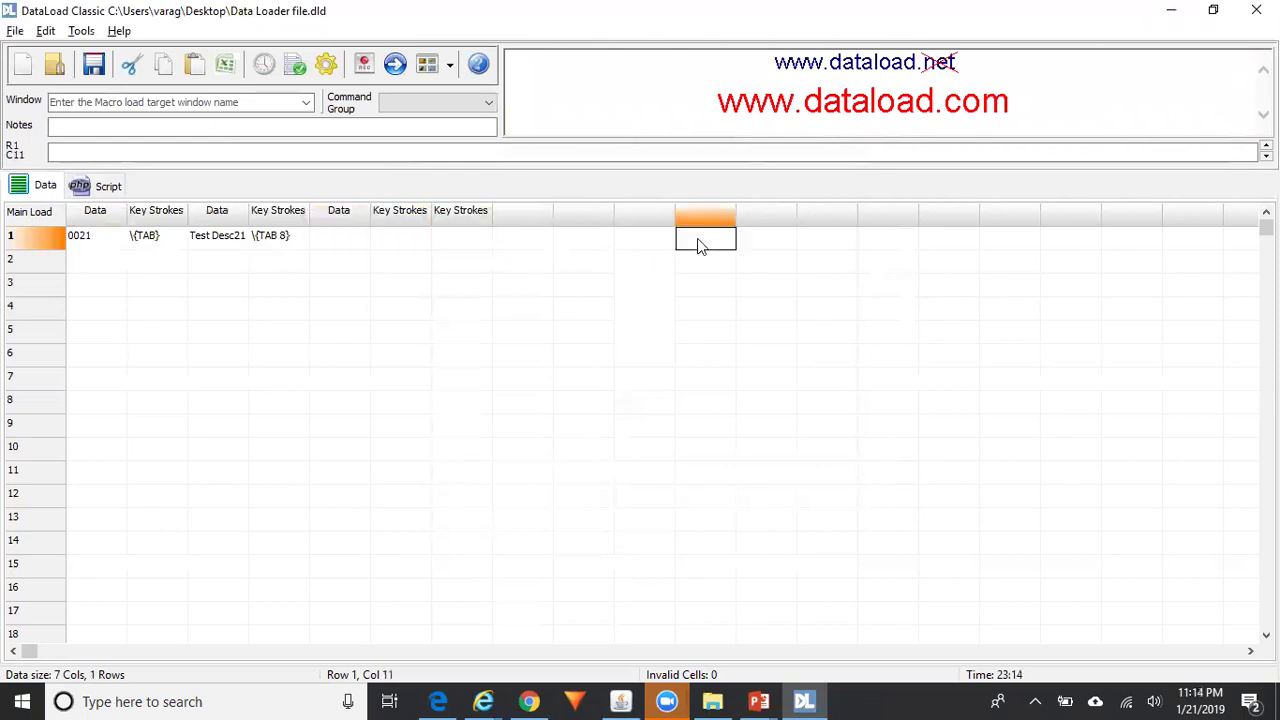
{"action": "left_click", "coordinate": [757, 245]}
{"action": "key", "text": "ctrl+v"}
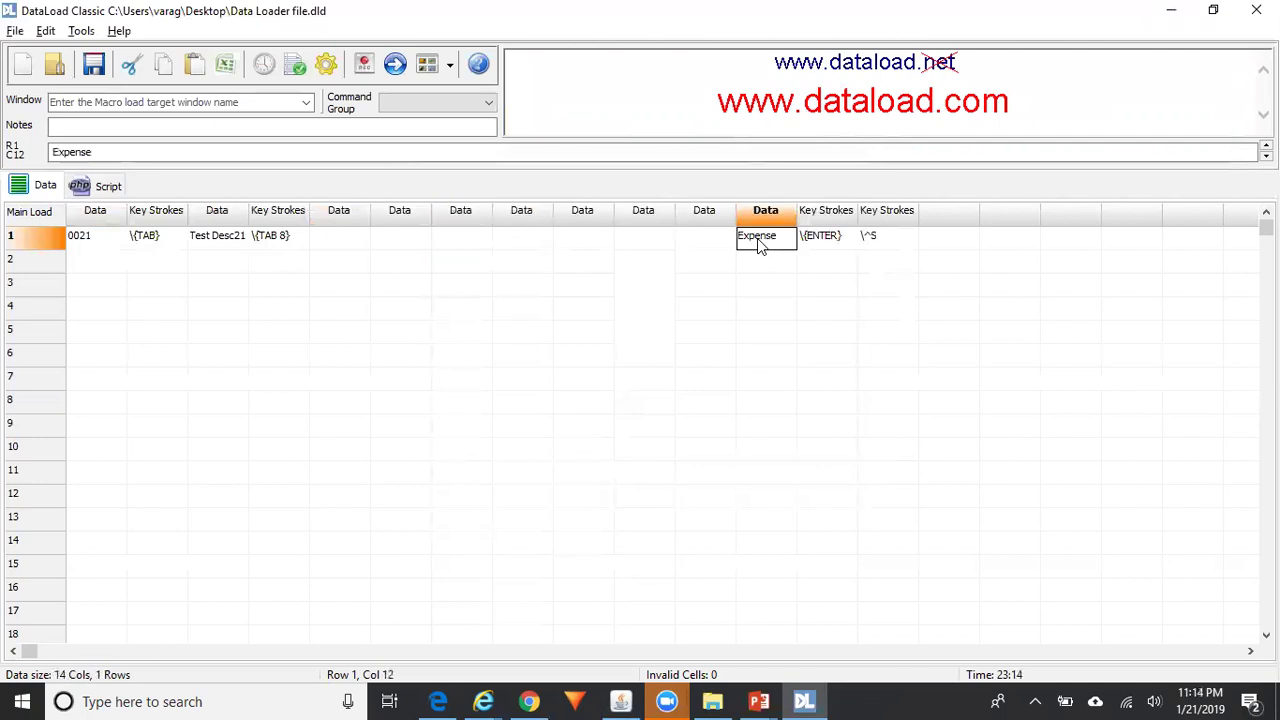
- Replace the \{TAB 8} keystroke in row 1 with eight single \{TAB} cells in columns 4 to 11
{"action": "left_click", "coordinate": [300, 242]}
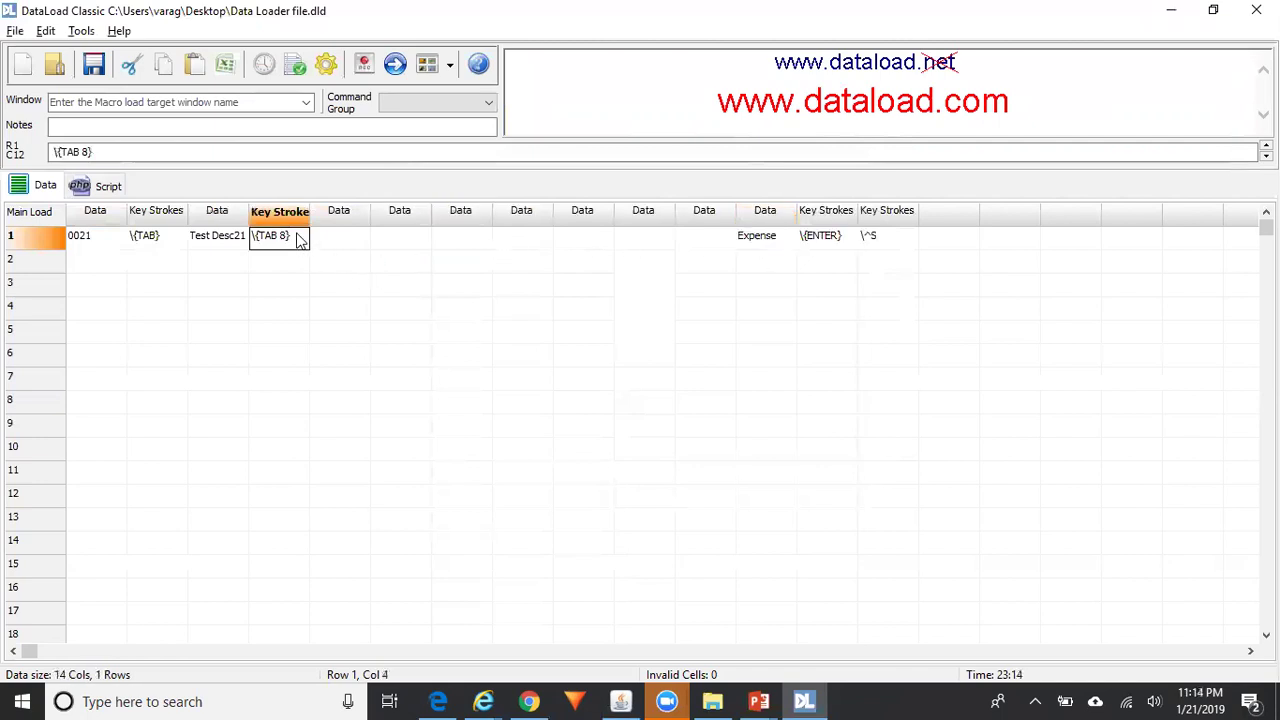
{"action": "left_click", "coordinate": [165, 244]}
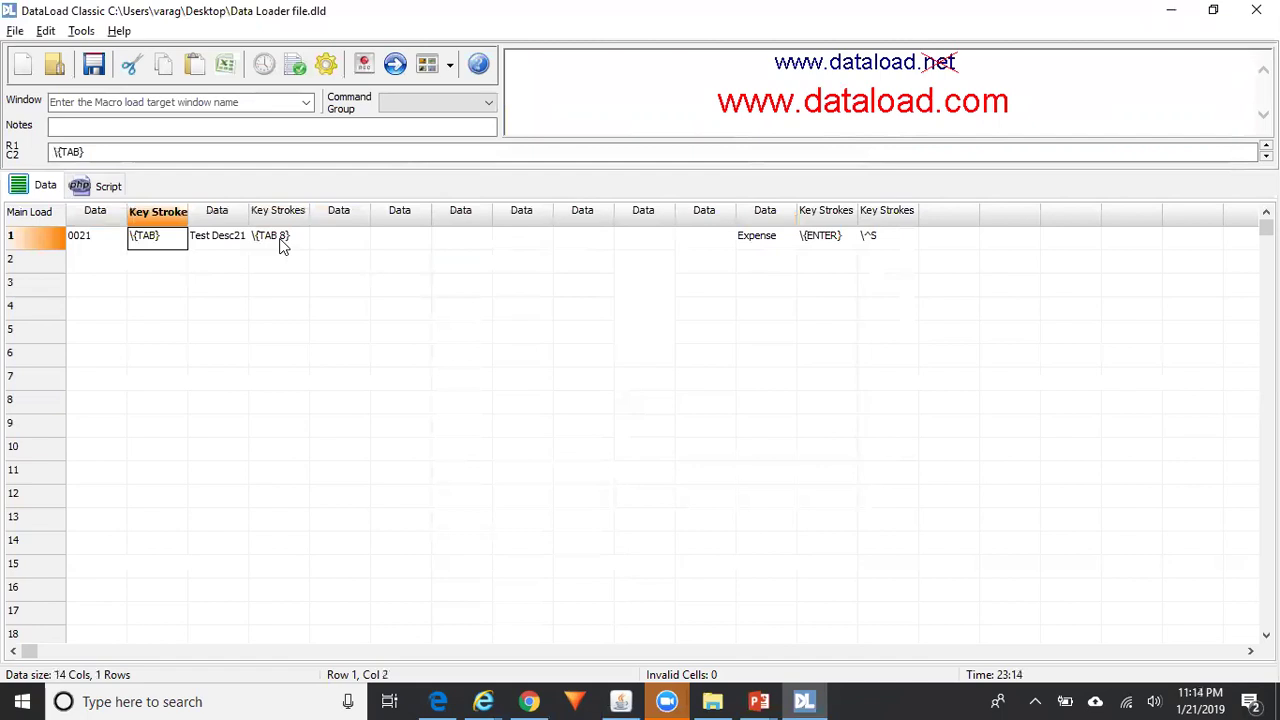
{"action": "left_click", "coordinate": [281, 245]}
{"action": "type", "text": "\\{TAB}"}
{"action": "key", "text": "Tab"}
{"action": "type", "text": "\\{TAB}"}
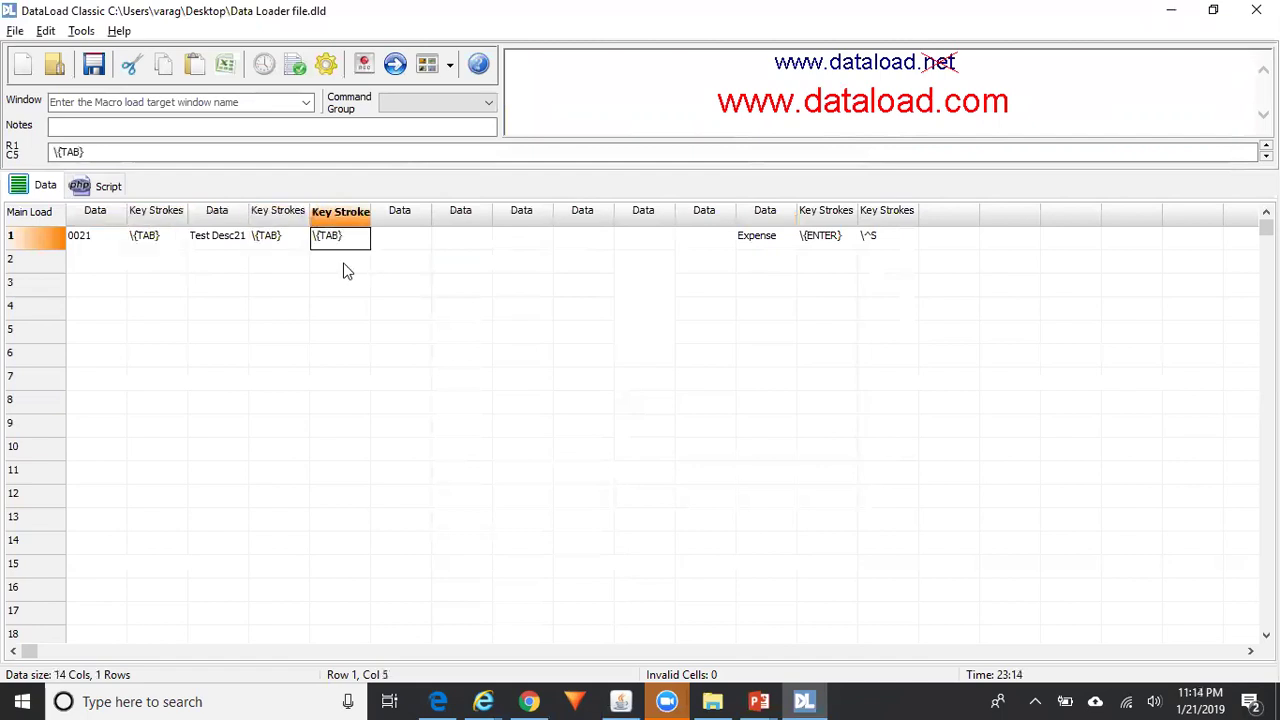
{"action": "key", "text": "Tab"}
{"action": "type", "text": "\\{TAB}"}
{"action": "key", "text": "Tab"}
{"action": "type", "text": "\\{TAB}"}
{"action": "key", "text": "Tab"}
{"action": "type", "text": "\\{TAB}"}
{"action": "key", "text": "Tab"}
{"action": "type", "text": "\\{TAB}"}
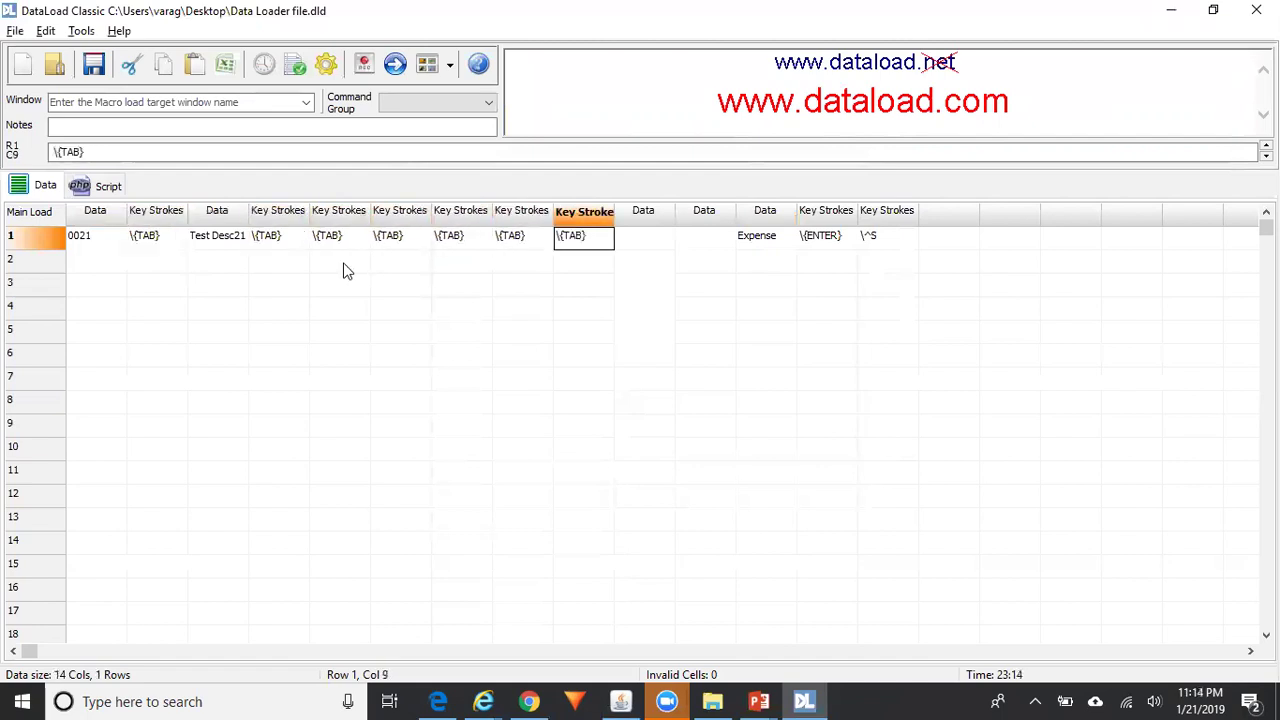
{"action": "key", "text": "Tab"}
{"action": "type", "text": "\\{TAB}"}
{"action": "key", "text": "Tab"}
{"action": "type", "text": "\\{TAB}"}
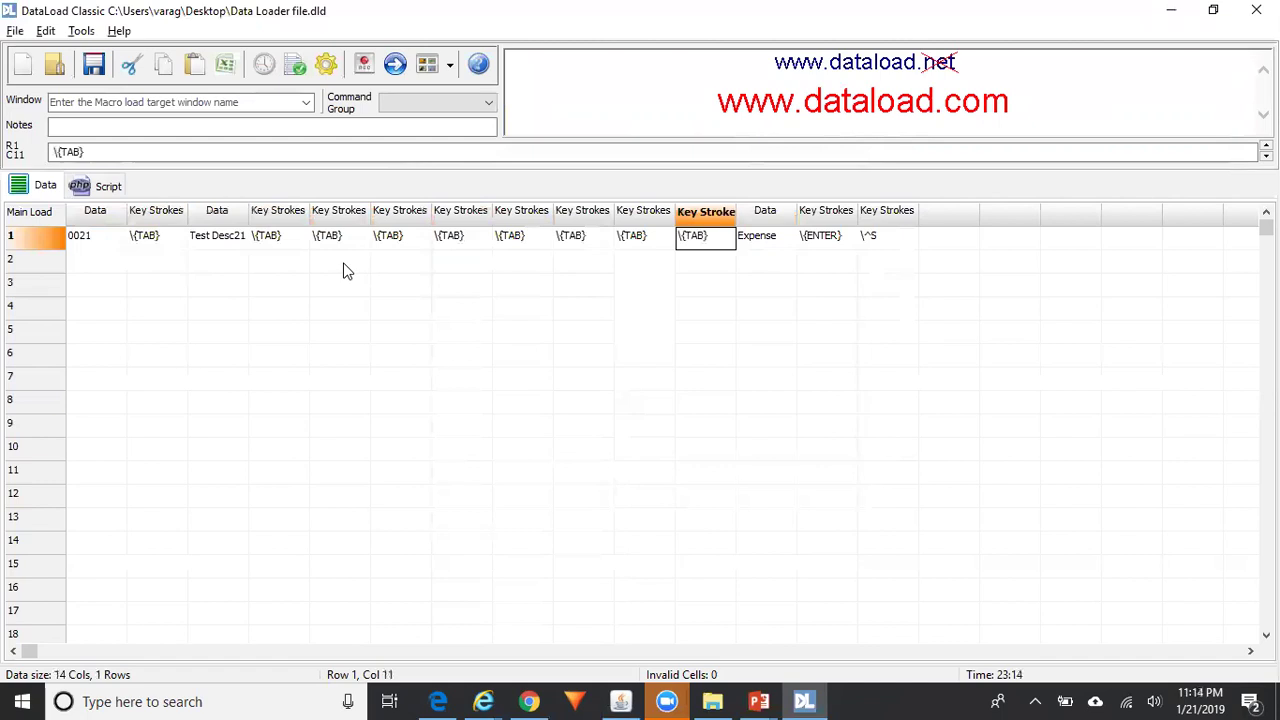
- Change row 1 to value 0022 with the description Test Desc22
{"action": "left_click", "coordinate": [96, 243]}
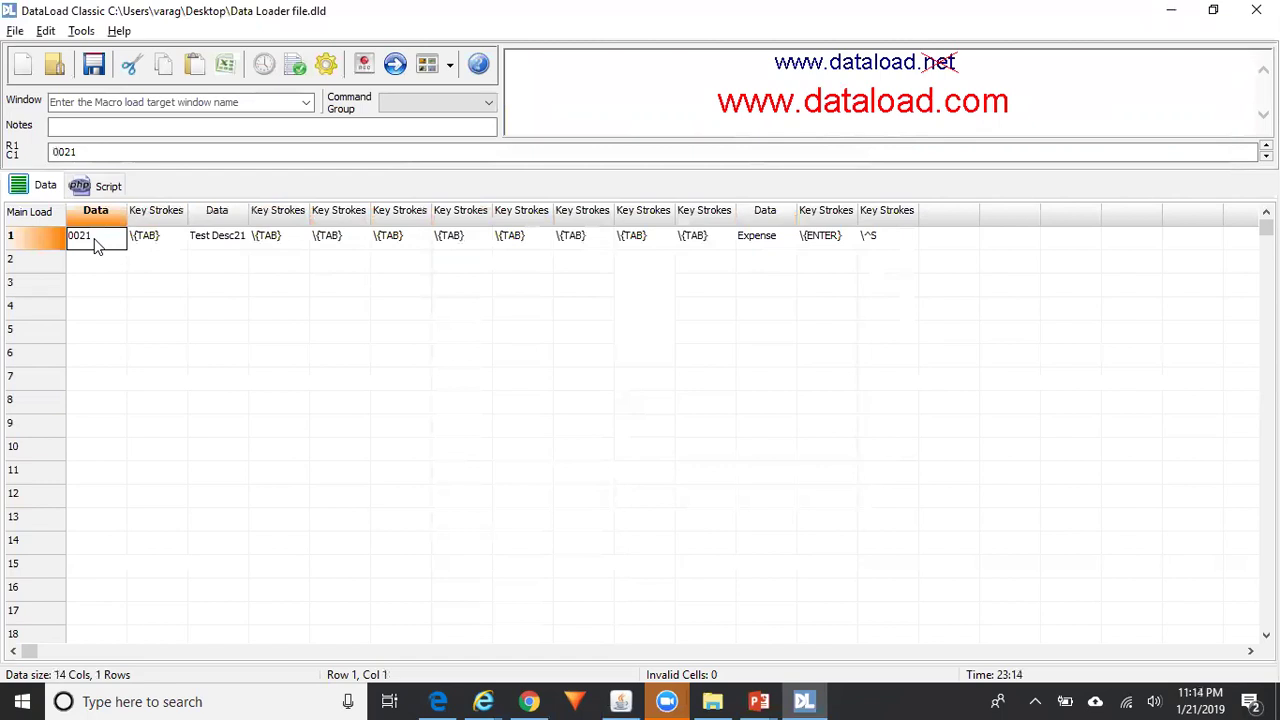
{"action": "double_click", "coordinate": [96, 243]}
{"action": "key", "text": "BackSpace"}
{"action": "key", "text": "BackSpace"}
{"action": "type", "text": "22"}
{"action": "key", "text": "Tab"}
{"action": "key", "text": "Tab"}
{"action": "type", "text": "T"}
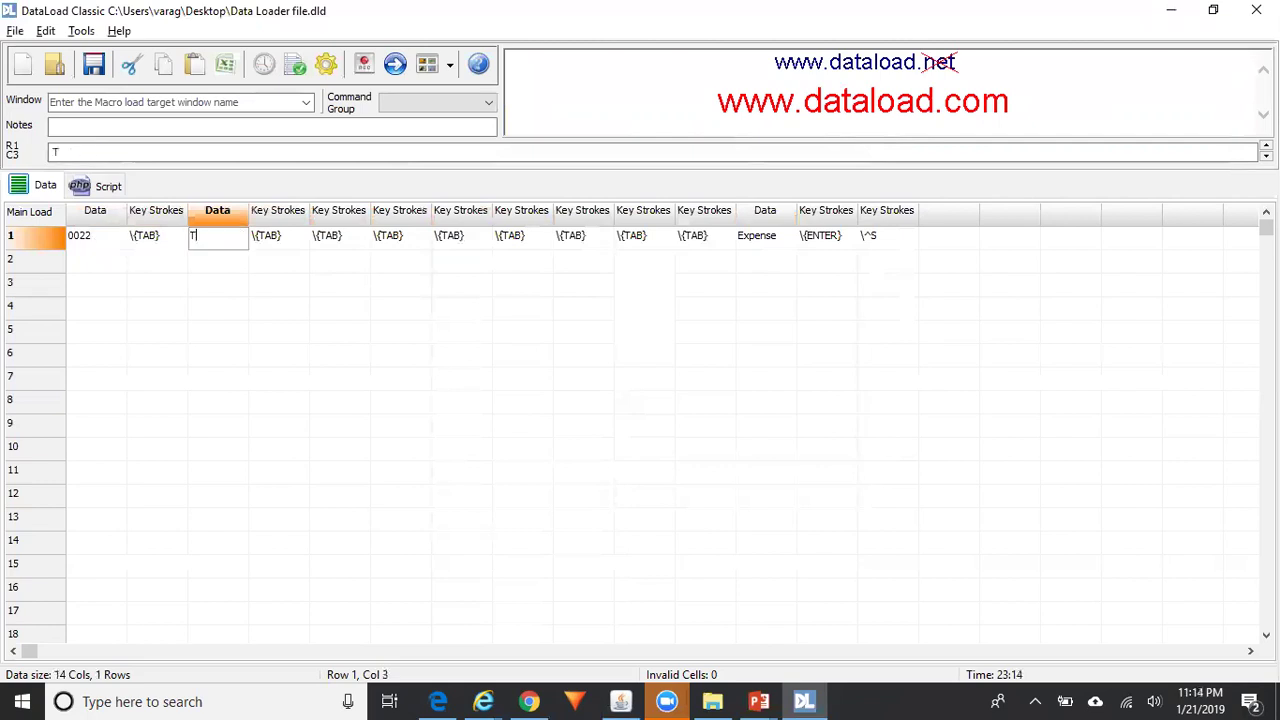
{"action": "type", "text": "est Desc22"}
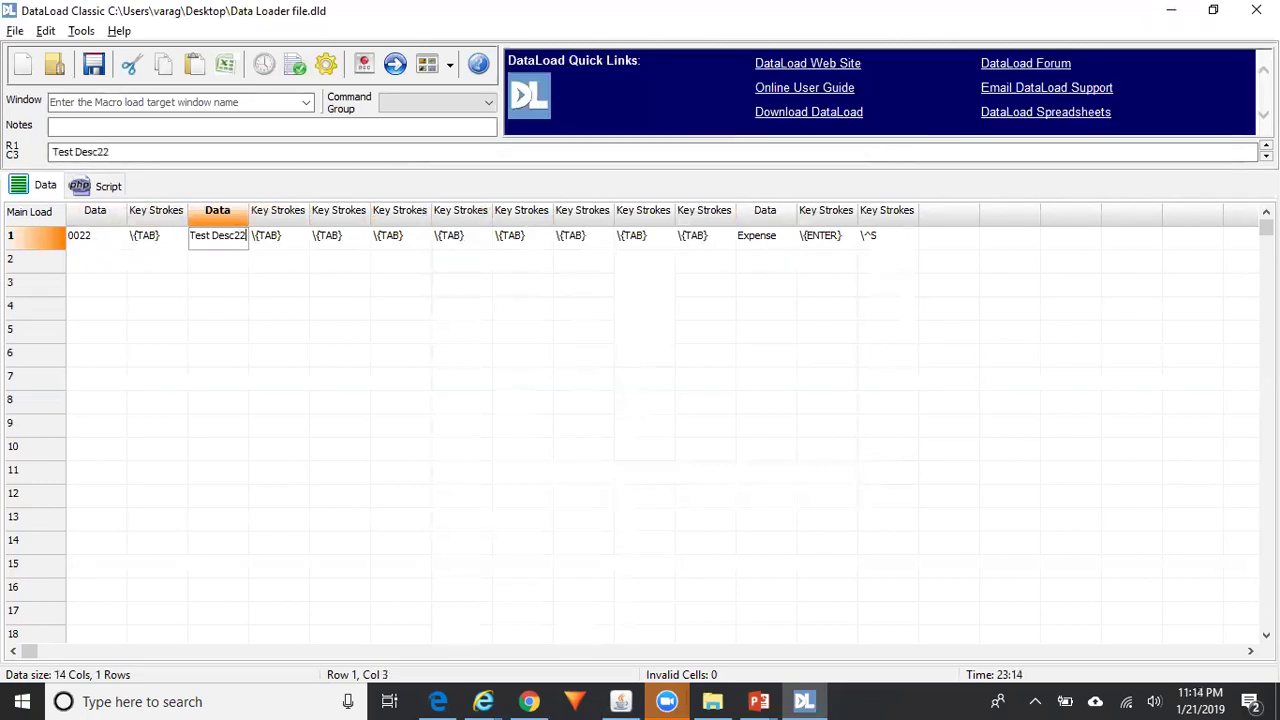
- Copy all 14 cells of row 1 into rows 2 to 5
{"action": "left_click", "coordinate": [94, 262]}
{"action": "left_click", "coordinate": [92, 242]}
{"action": "key", "text": "shift+Right"}
{"action": "key", "text": "shift+Right"}
{"action": "key", "text": "shift+Right"}
{"action": "key", "text": "shift+Right"}
{"action": "key", "text": "shift+Right"}
{"action": "key", "text": "shift+Right"}
{"action": "key", "text": "shift+Right"}
{"action": "key", "text": "shift+Right"}
{"action": "key", "text": "shift+Right"}
{"action": "key", "text": "shift+Right"}
{"action": "key", "text": "shift+Right"}
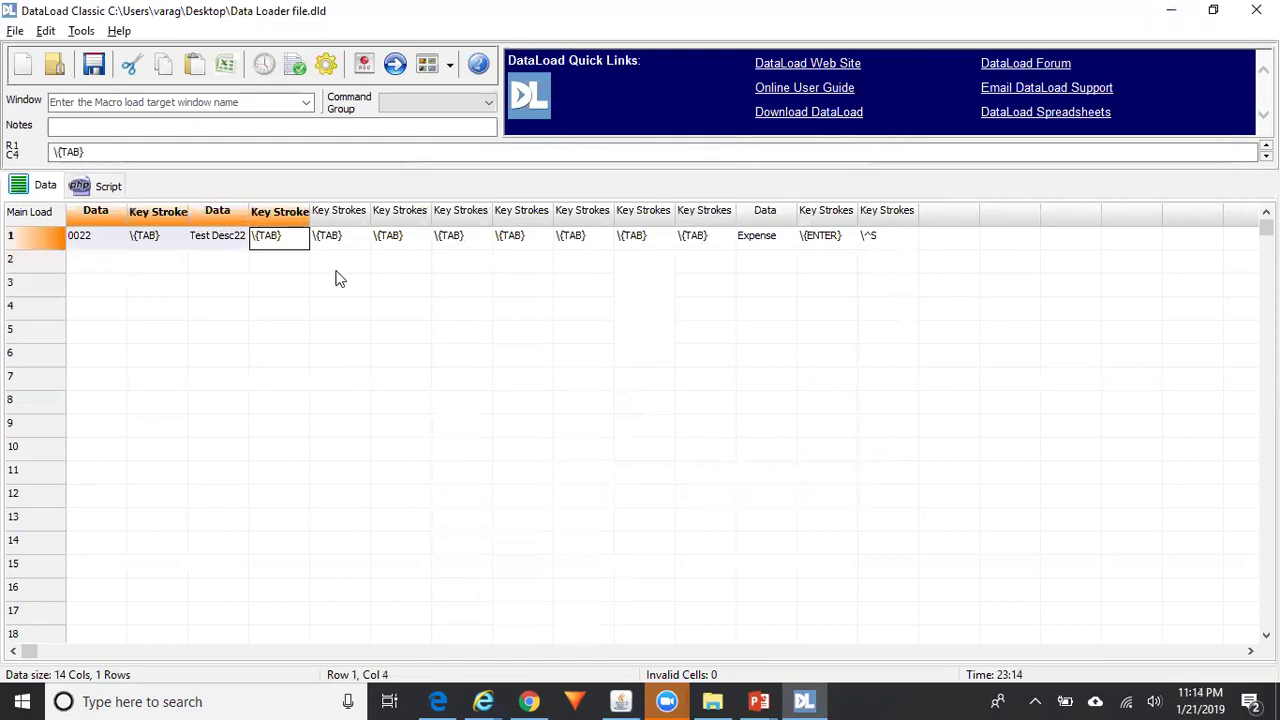
{"action": "key", "text": "shift+Right"}
{"action": "key", "text": "shift+Right"}
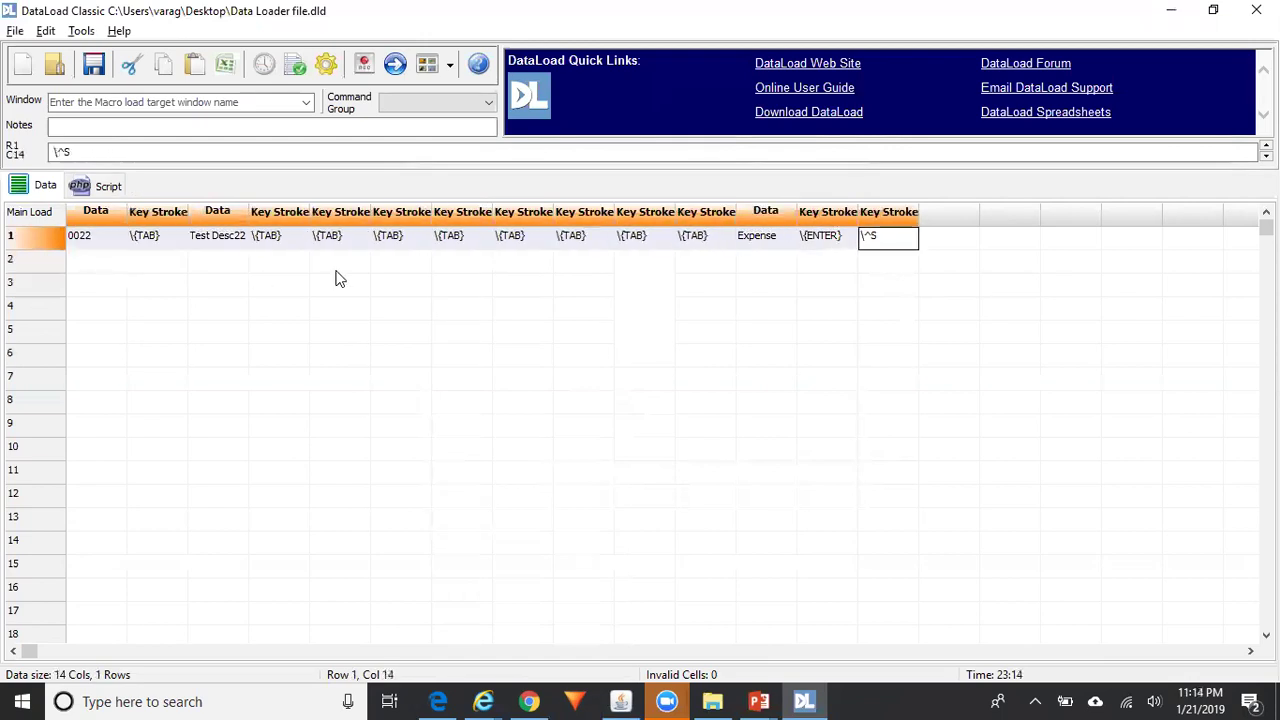
{"action": "left_click", "coordinate": [105, 266]}
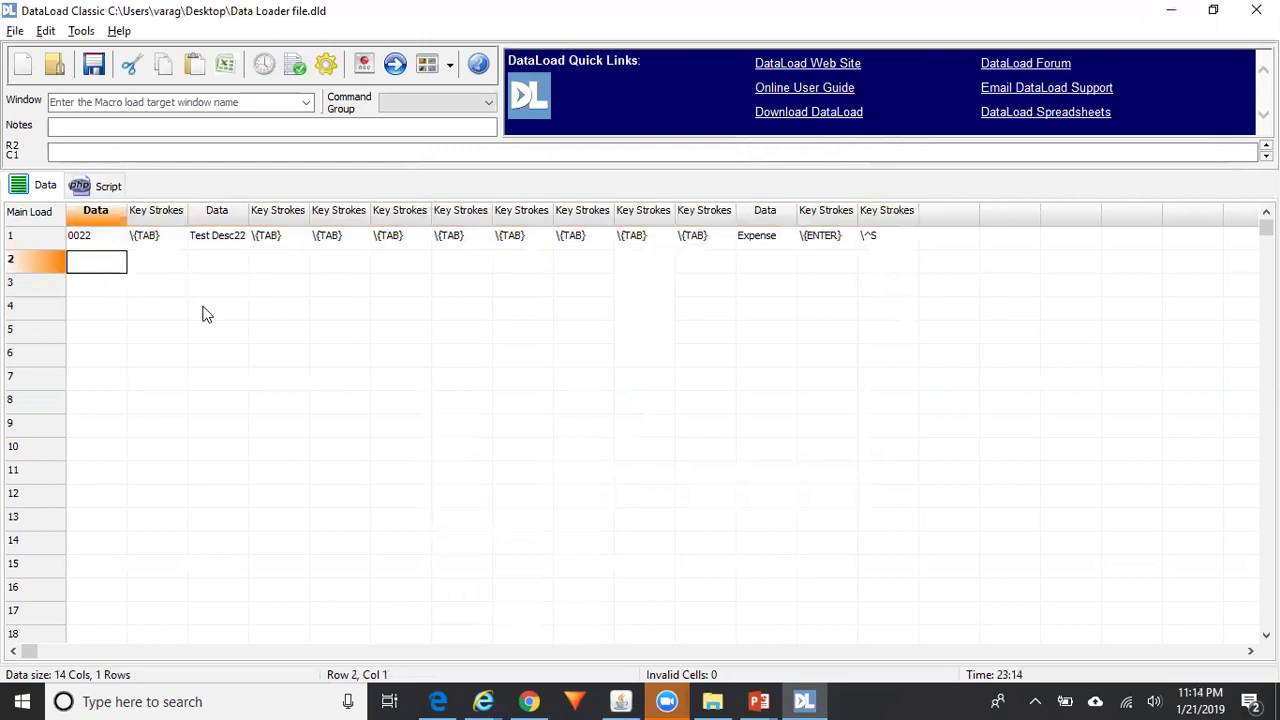
{"action": "key", "text": "ctrl+v"}
{"action": "key", "text": "Down"}
{"action": "key", "text": "ctrl+v"}
{"action": "key", "text": "Down"}
{"action": "key", "text": "ctrl+v"}
{"action": "key", "text": "Down"}
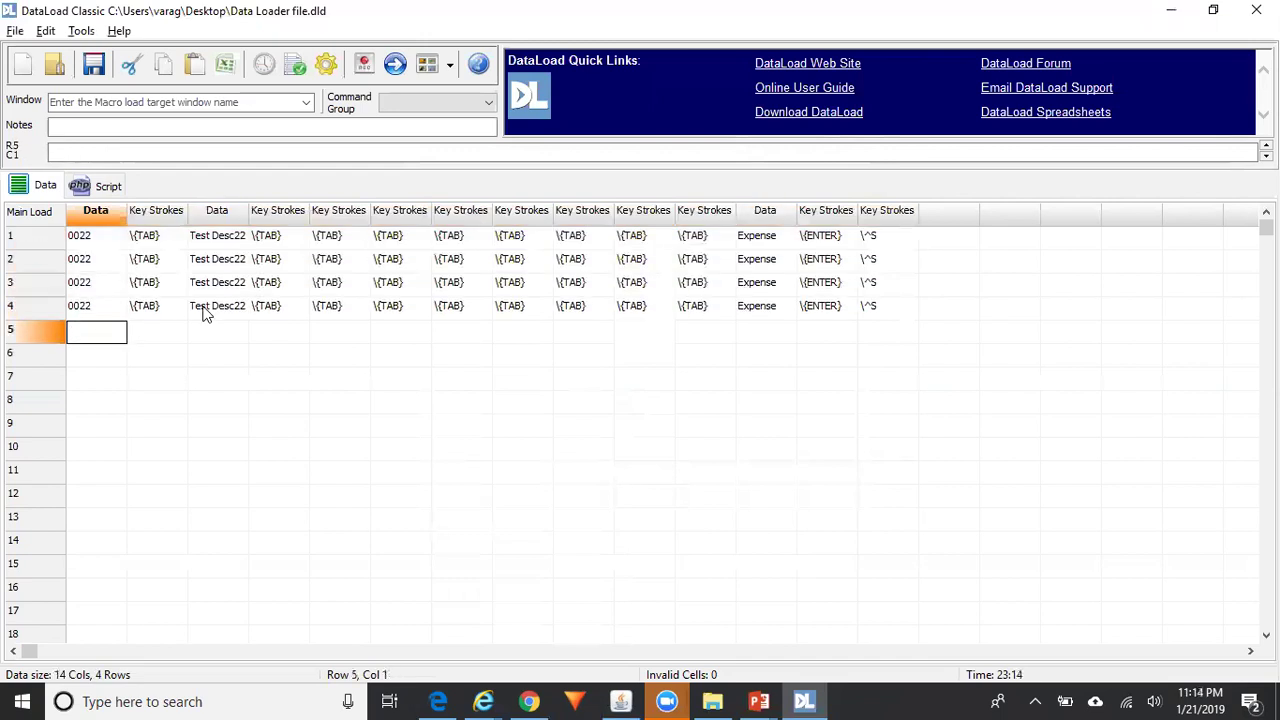
{"action": "key", "text": "ctrl+v"}
{"action": "left_click", "coordinate": [97, 258]}
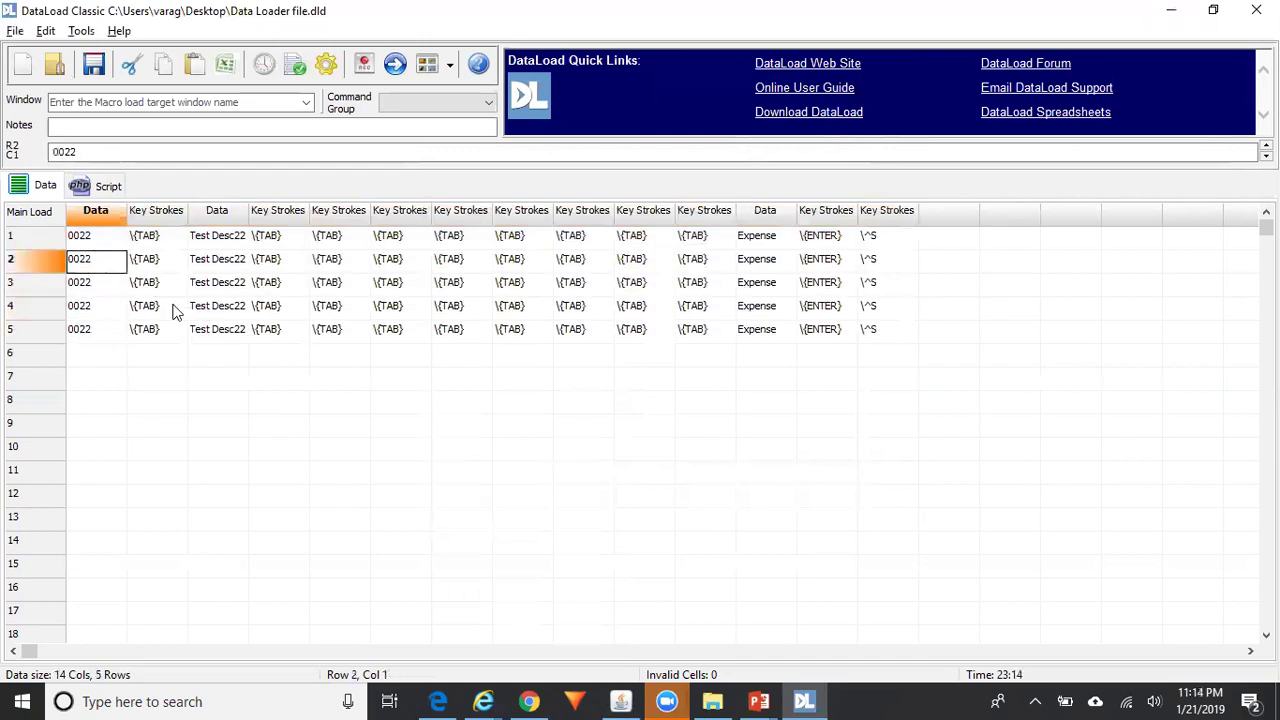
- Change the values in the first column of rows 2 to 4 to 0023, 0024 and 0025
{"action": "type", "text": "0023"}
{"action": "key", "text": "Down"}
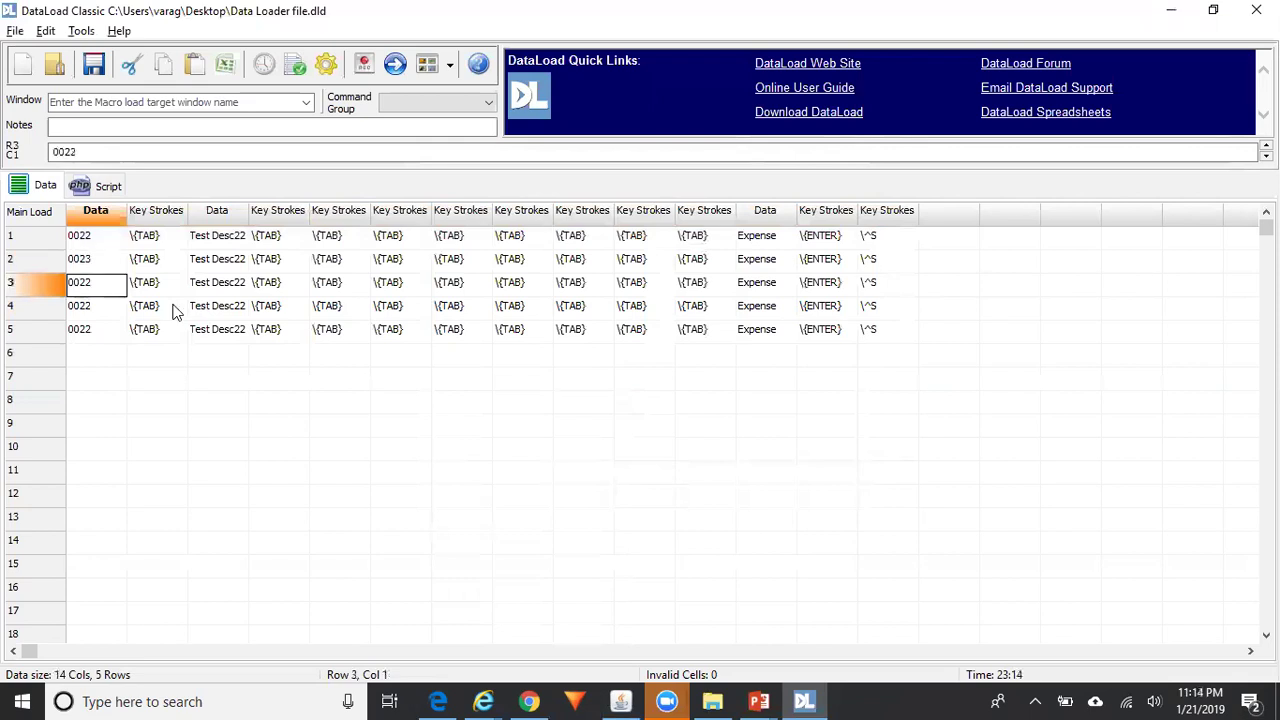
{"action": "type", "text": "0024"}
{"action": "key", "text": "Down"}
{"action": "type", "text": "0025"}
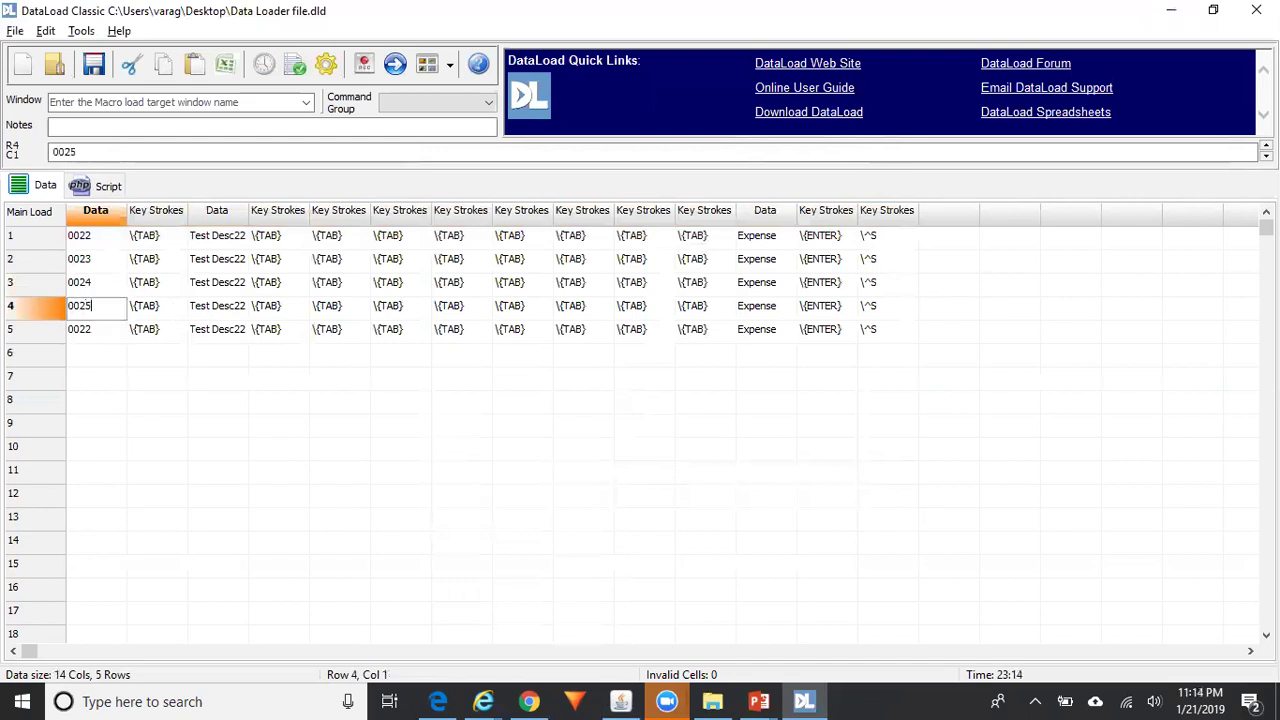
{"action": "key", "text": "Down"}
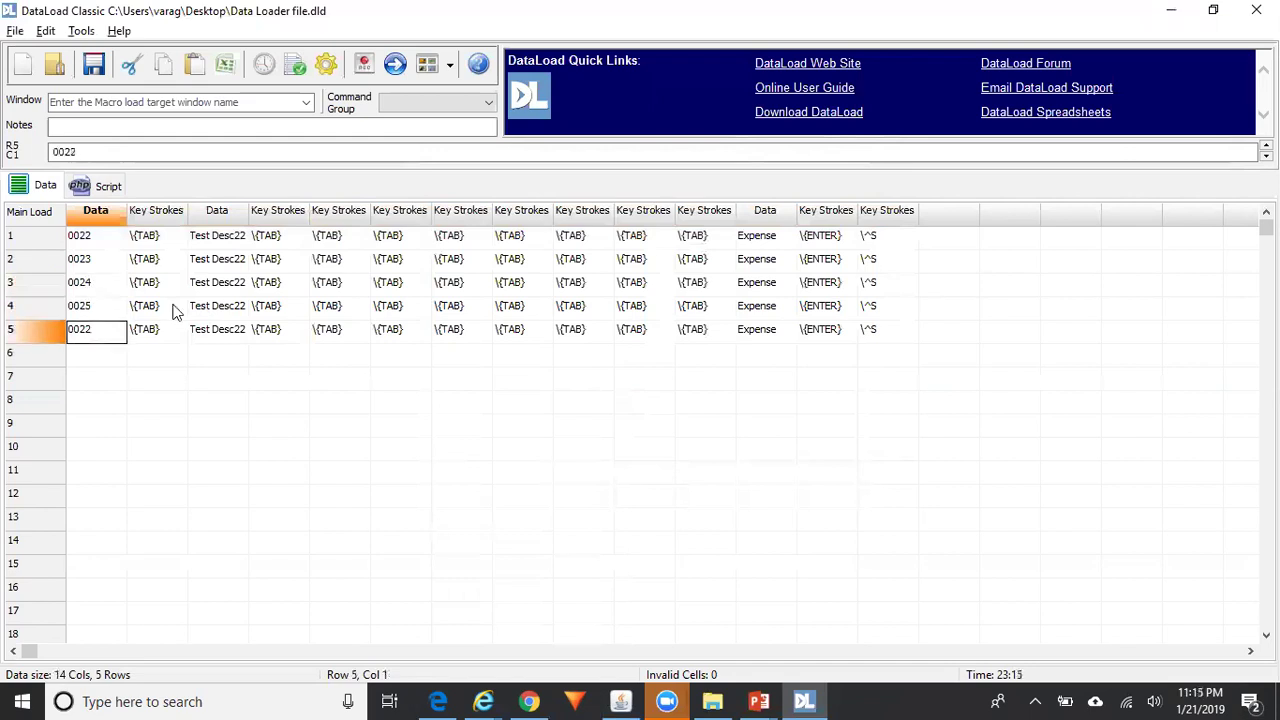
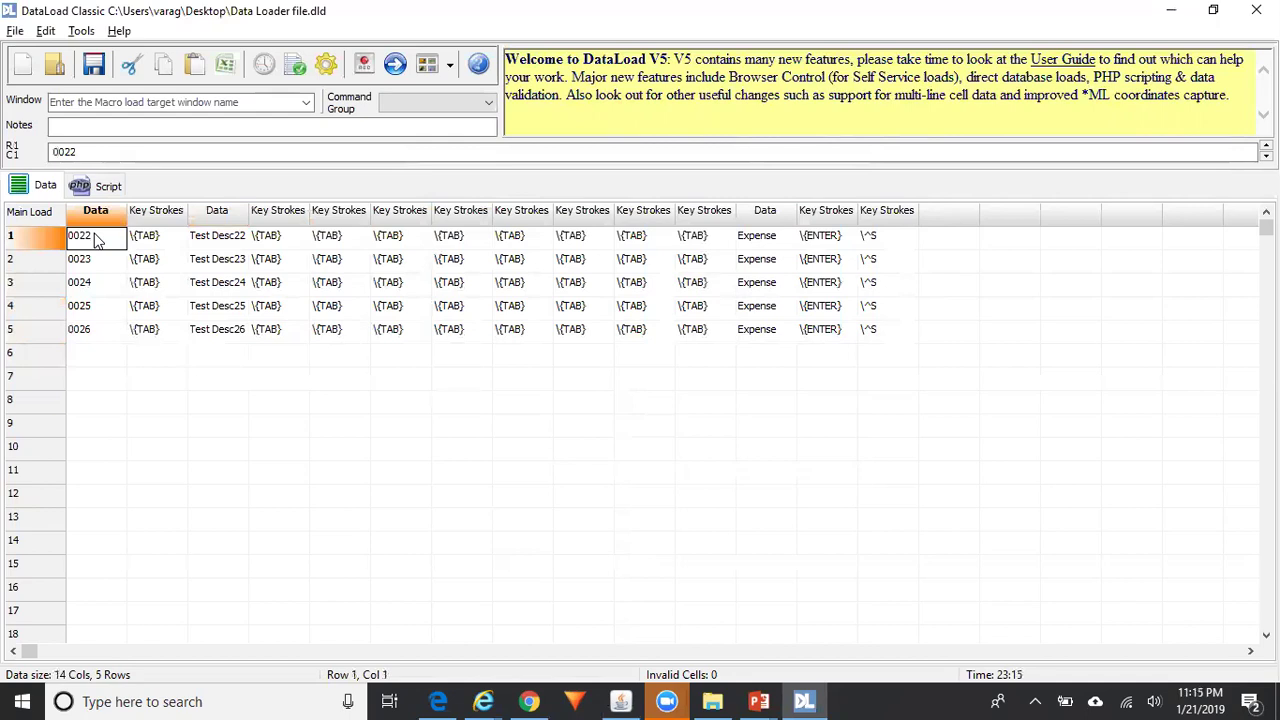
- Open the load delay settings and set the delay after every processed cell to 0.25 seconds
{"action": "left_click", "coordinate": [620, 701]}
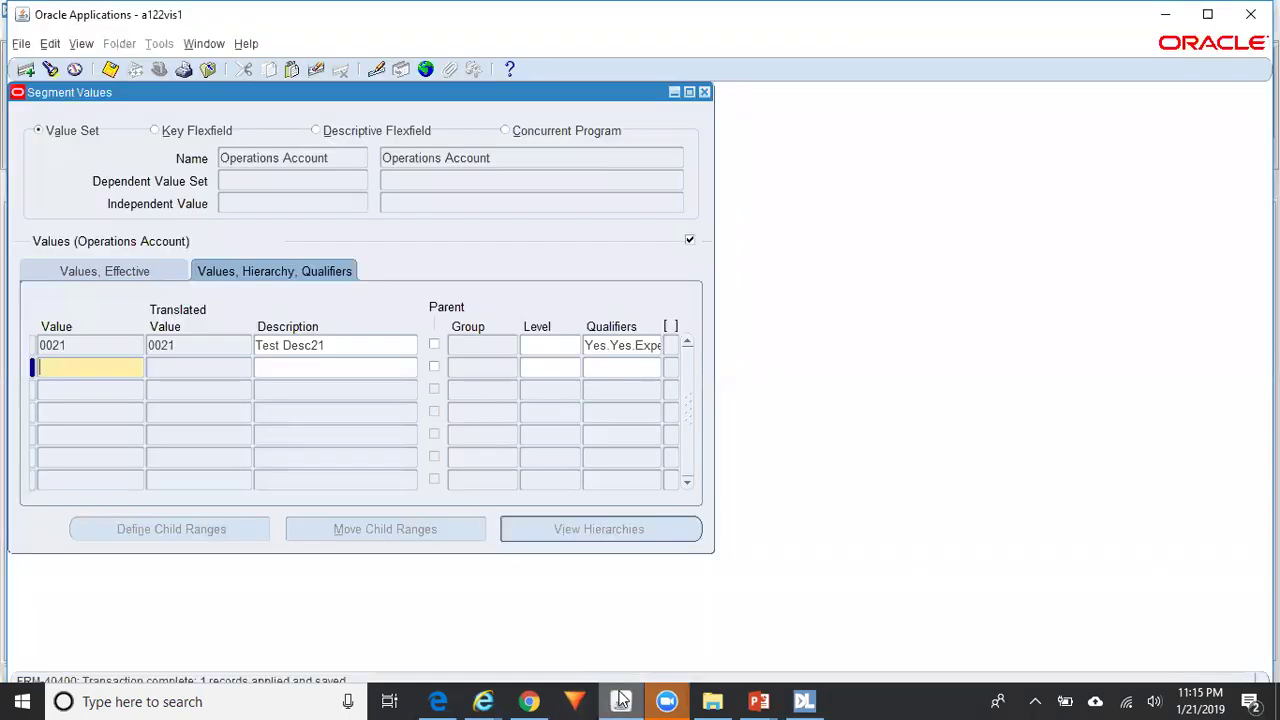
{"action": "key", "text": "alt+Tab"}
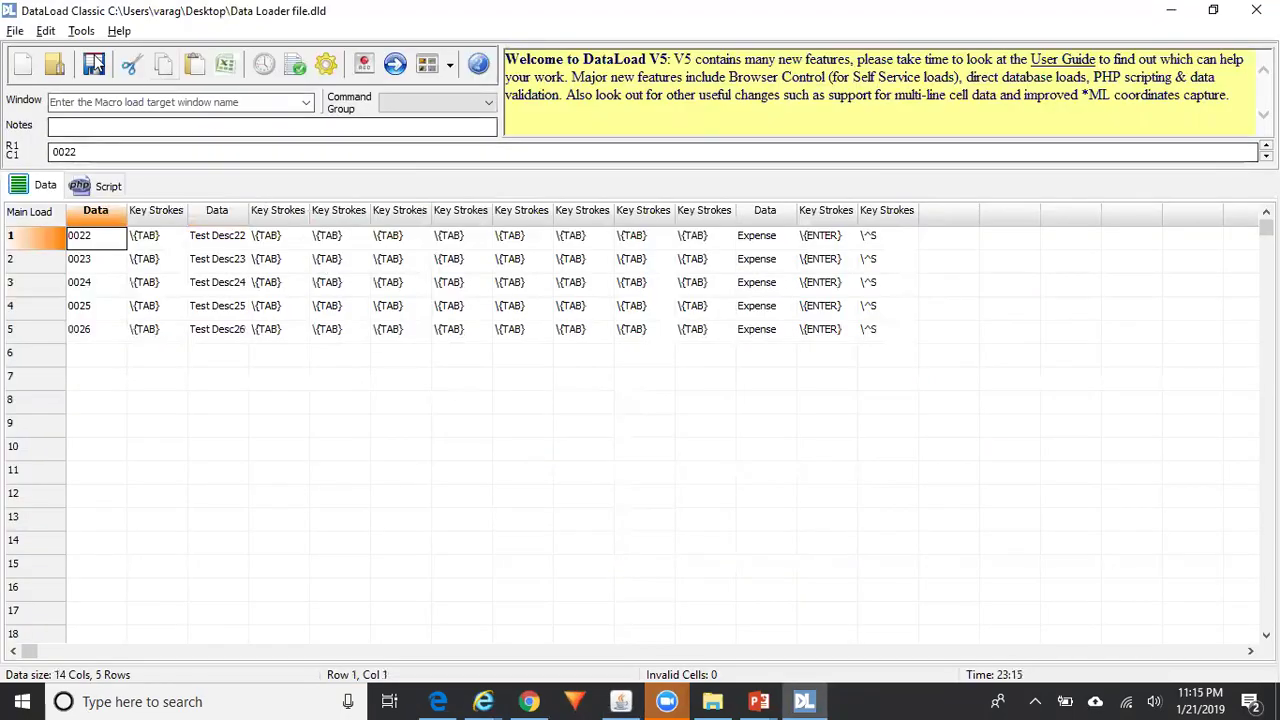
{"action": "left_click", "coordinate": [80, 31]}
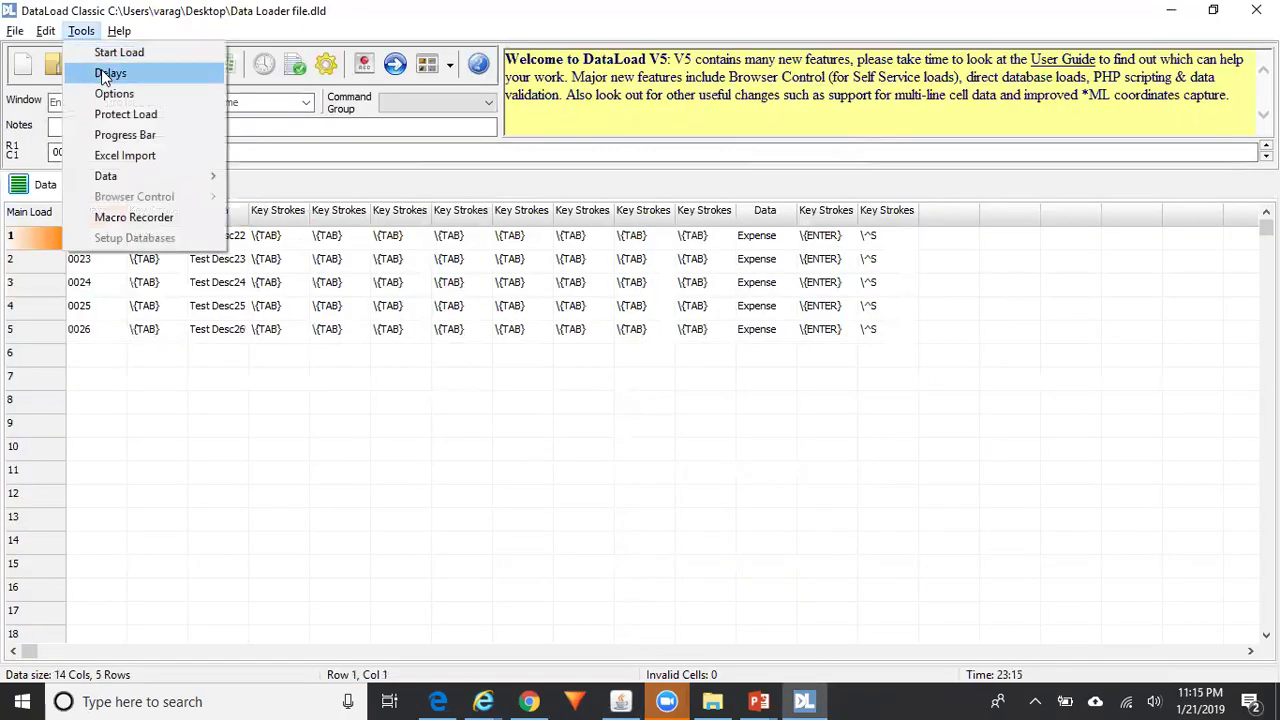
{"action": "left_click", "coordinate": [103, 71]}
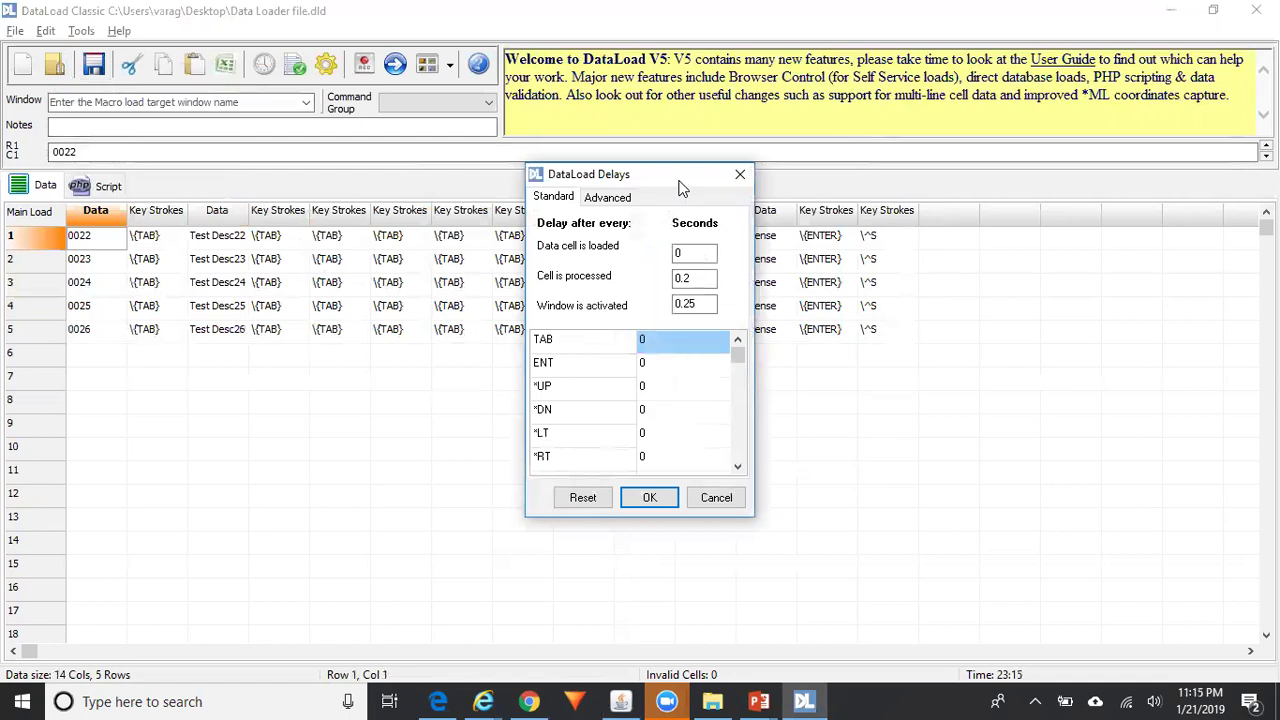
{"action": "left_click_drag", "start_coordinate": [688, 184], "coordinate": [926, 218]}
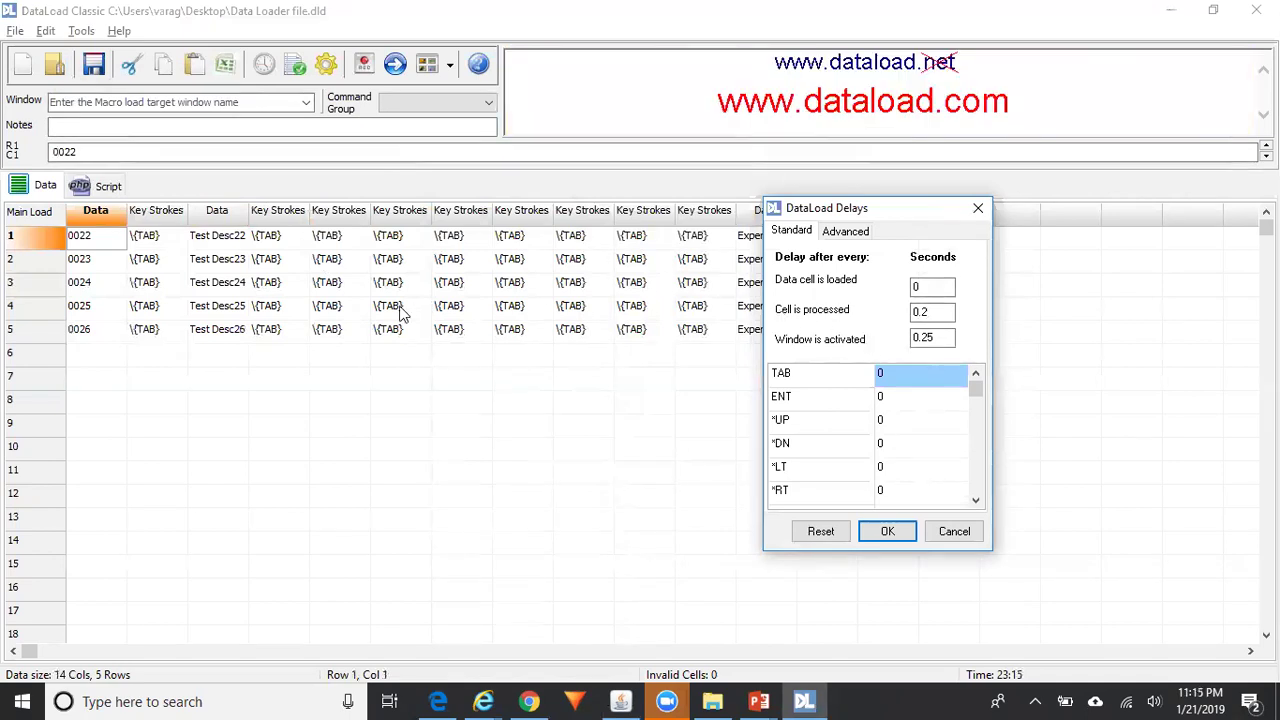
{"action": "left_click", "coordinate": [930, 317]}
{"action": "type", "text": "5"}
{"action": "key", "text": "Tab"}
- Set the delays after the TAB and ENT commands to 0.25 seconds each
{"action": "left_click", "coordinate": [896, 381]}
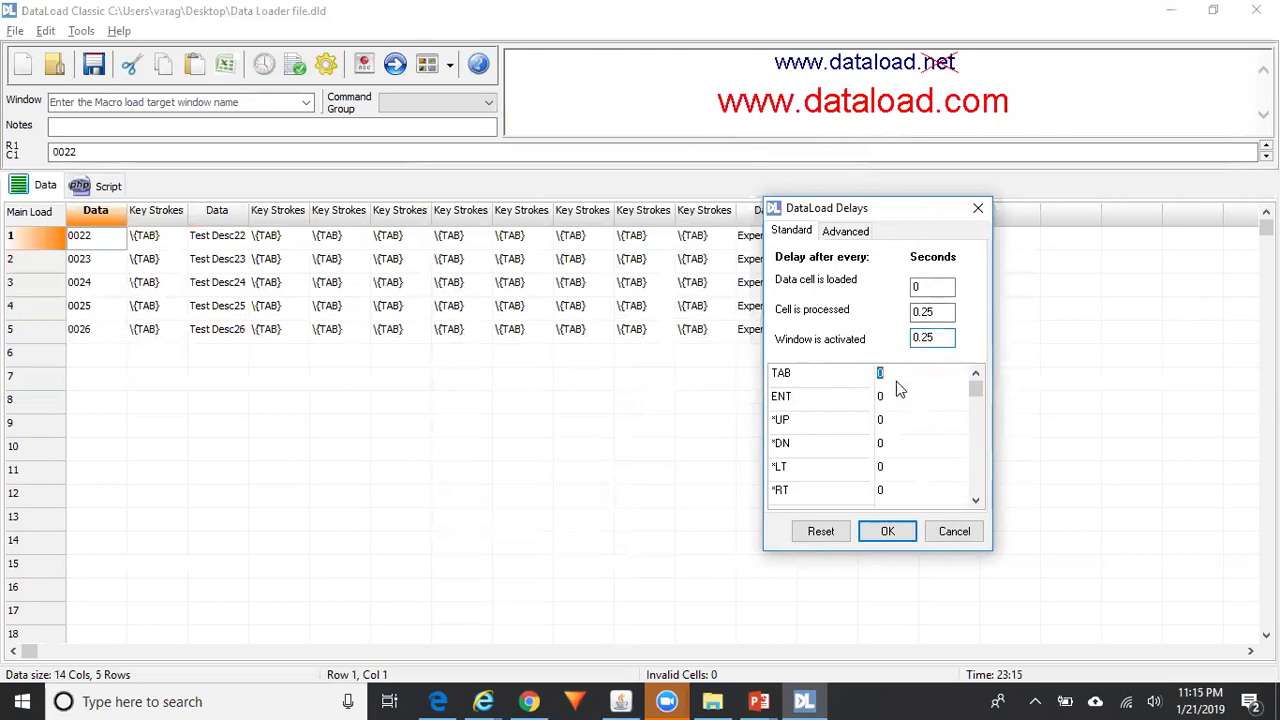
{"action": "type", "text": "0.25"}
{"action": "left_click_drag", "start_coordinate": [905, 206], "coordinate": [804, 225]}
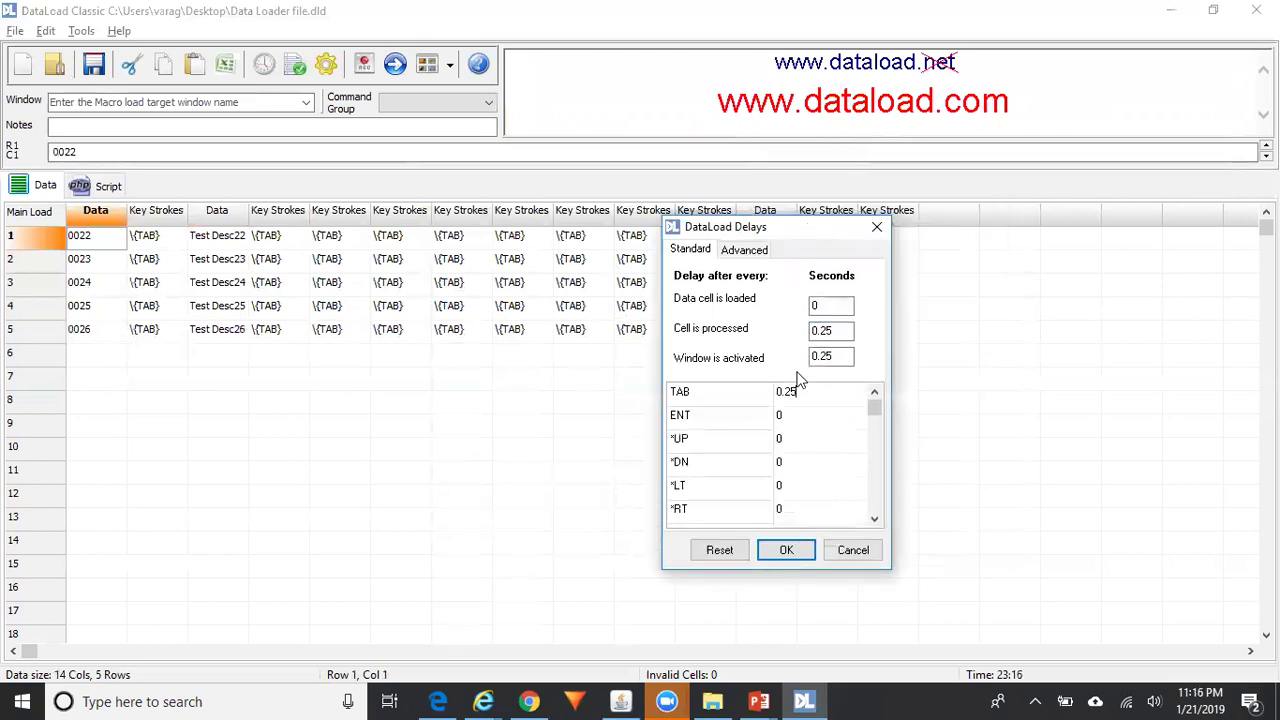
{"action": "left_click", "coordinate": [798, 421]}
{"action": "type", "text": "0.25"}
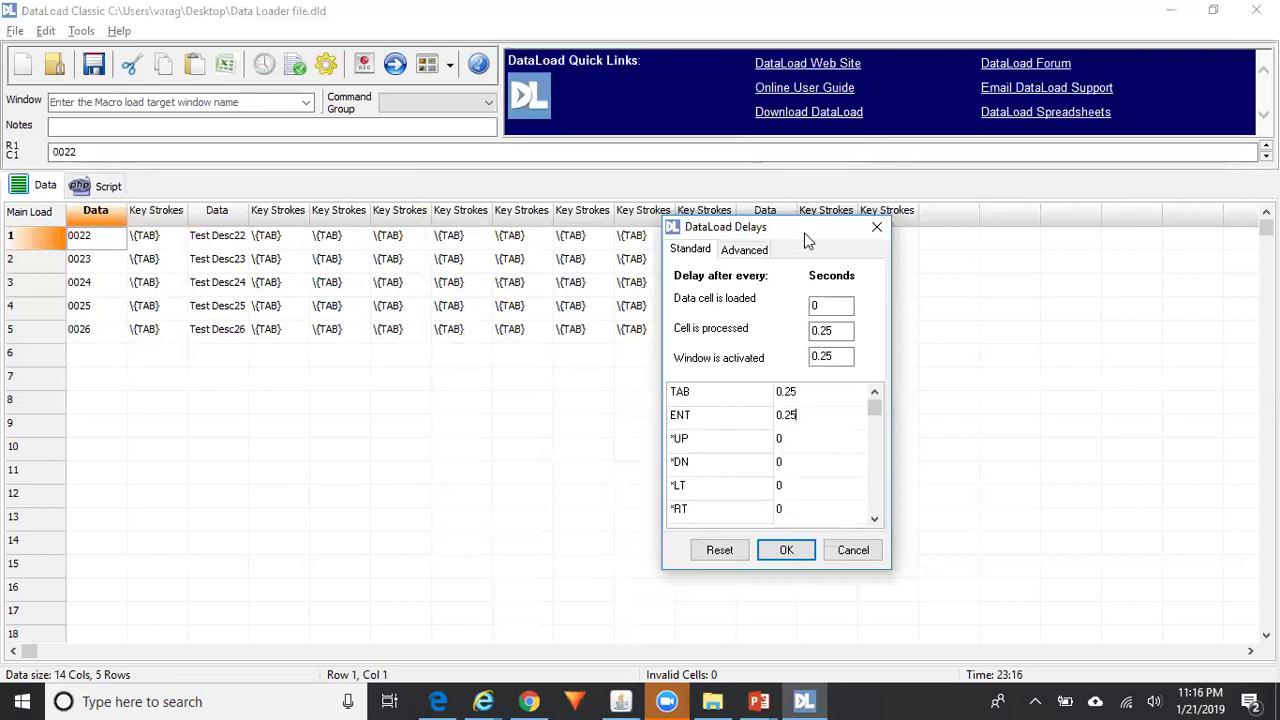
- Set the delay after the *SAVE command to 0.25 seconds and apply the delay settings
{"action": "left_click_drag", "start_coordinate": [808, 240], "coordinate": [800, 290]}
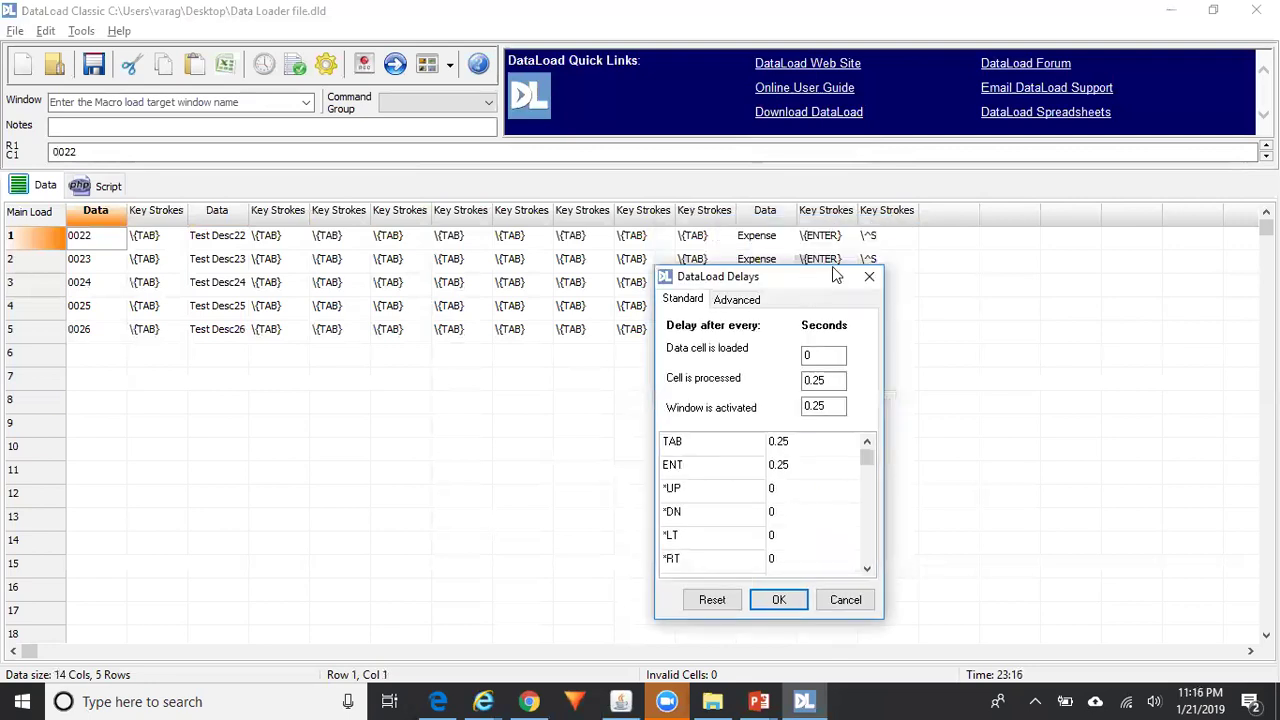
{"action": "left_click", "coordinate": [867, 569]}
{"action": "left_click", "coordinate": [867, 569]}
{"action": "left_click", "coordinate": [785, 568]}
{"action": "type", "text": "0.25"}
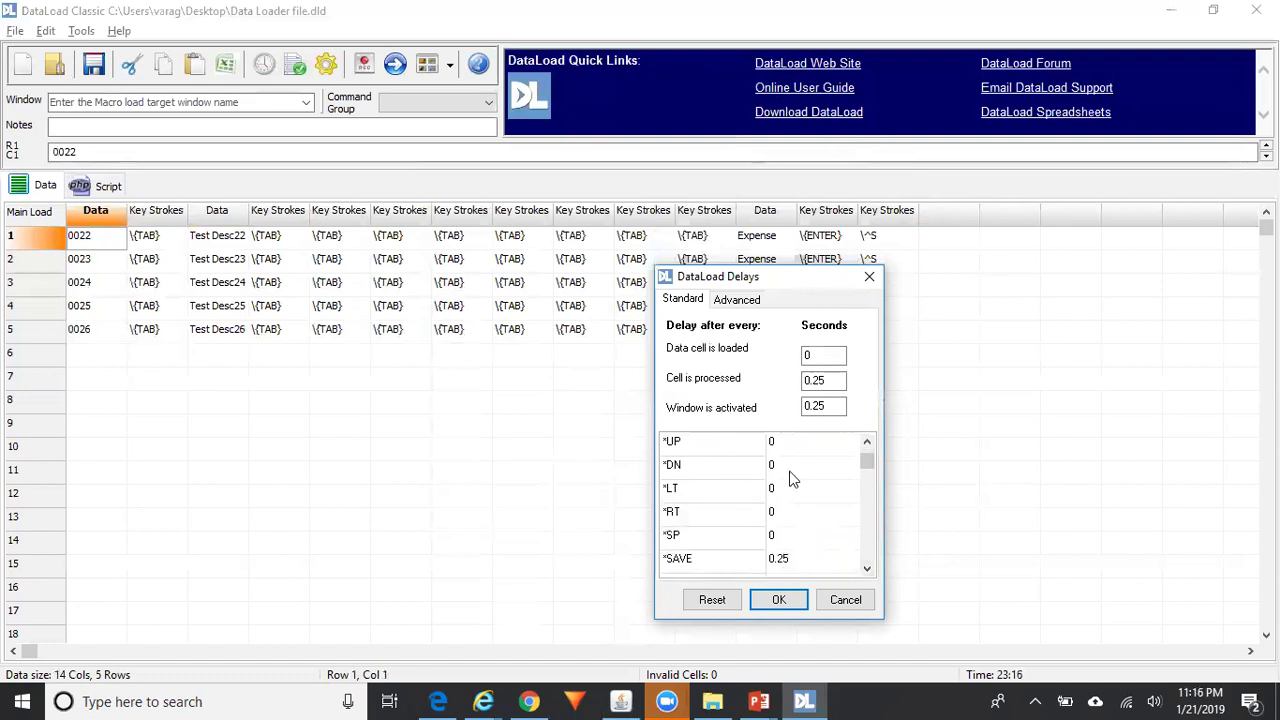
{"action": "mouse_move", "coordinate": [868, 460]}
{"action": "left_mouse_down"}
{"action": "mouse_move", "coordinate": [867, 491]}
{"action": "mouse_move", "coordinate": [873, 452]}
{"action": "left_mouse_up"}
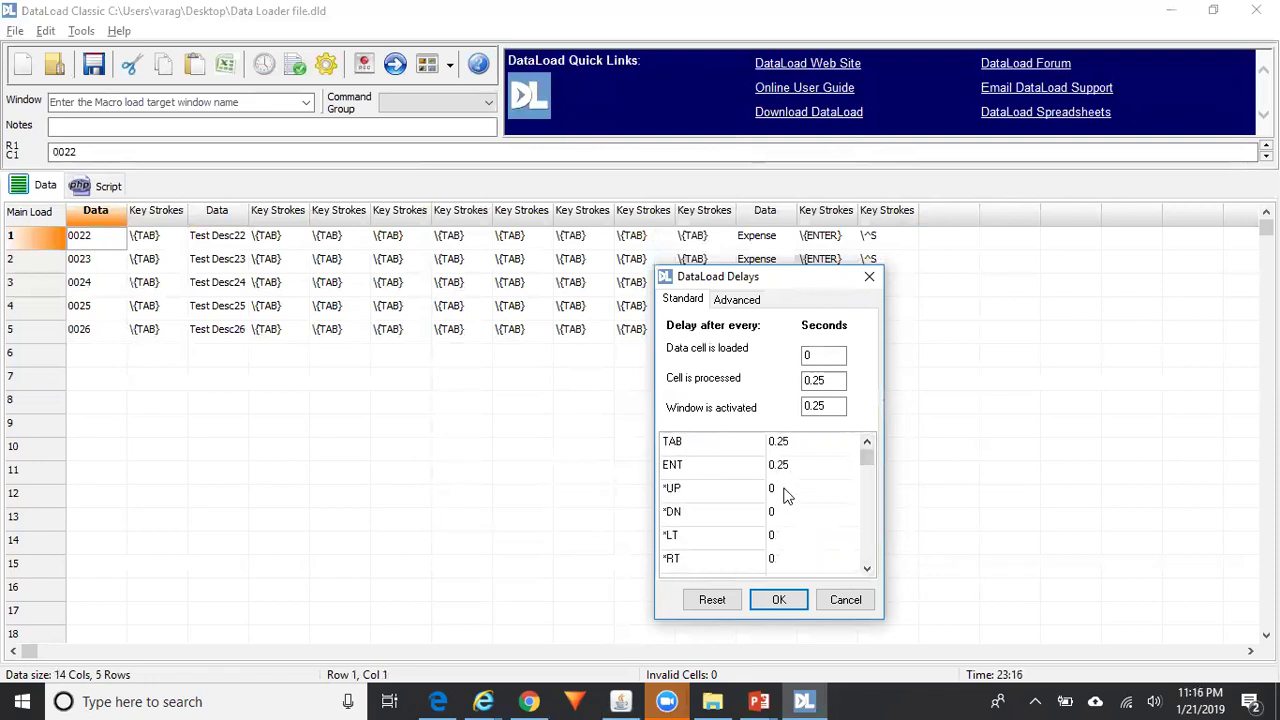
{"action": "left_click", "coordinate": [789, 602]}
- Select the 0022 cell in row 1 and check the cursor's place in Oracle's Segment Values form before loading
{"action": "left_click", "coordinate": [170, 242]}
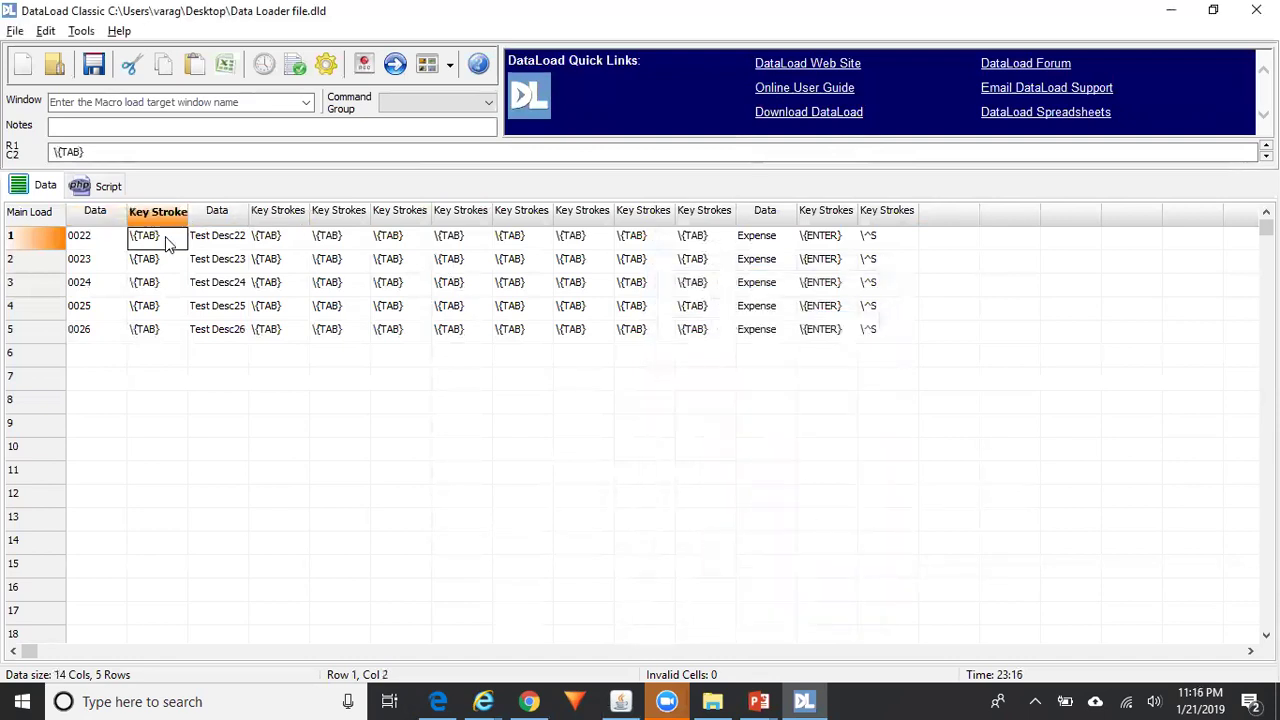
{"action": "left_click", "coordinate": [86, 243]}
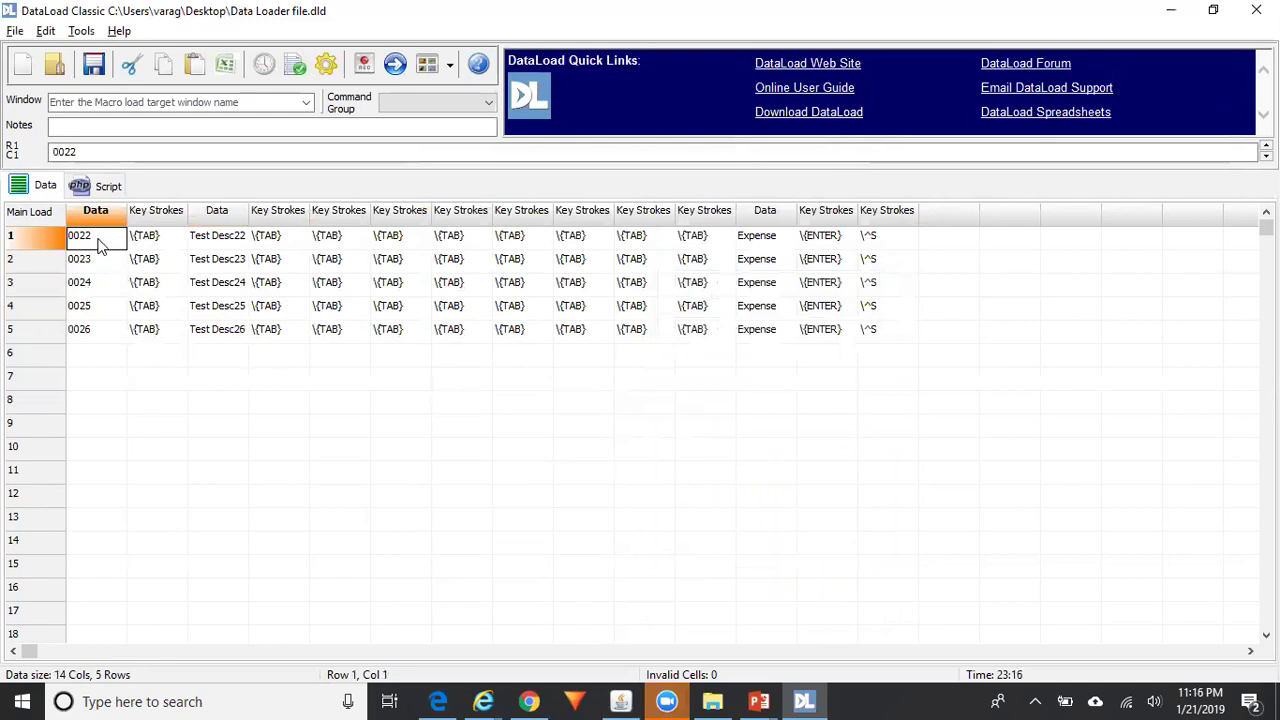
{"action": "left_click", "coordinate": [620, 701]}
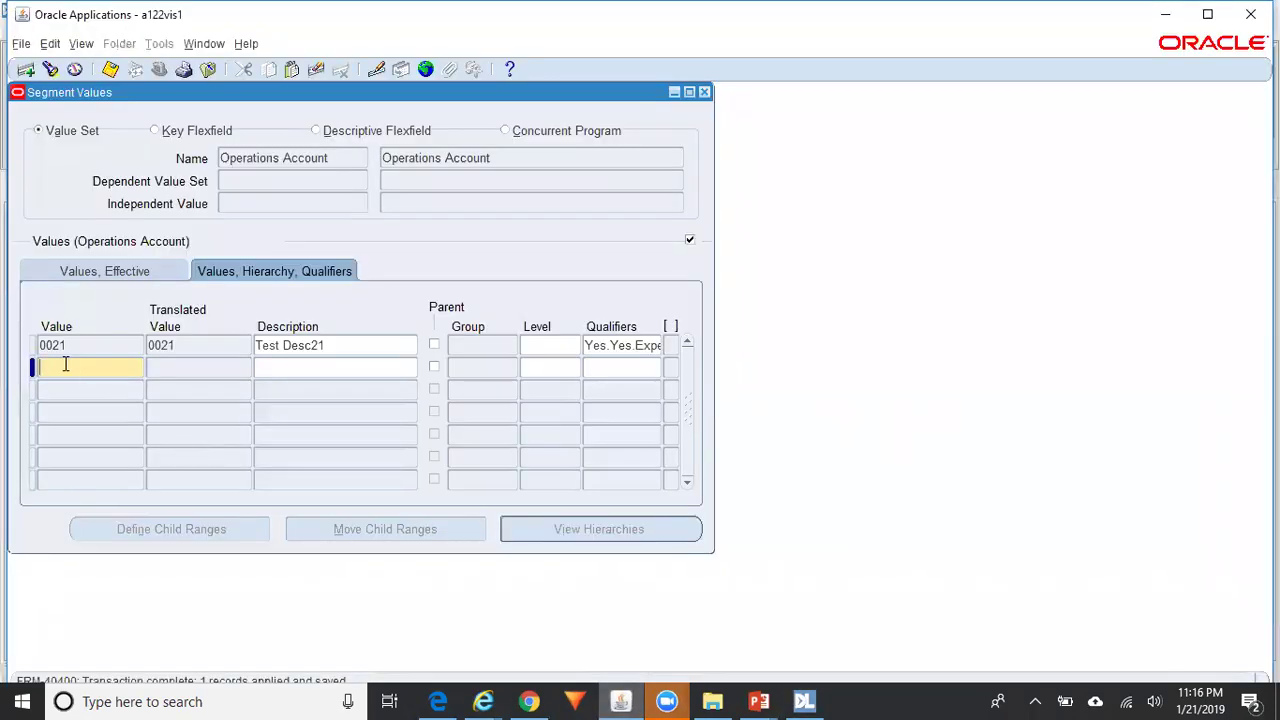
{"action": "left_click", "coordinate": [805, 701]}
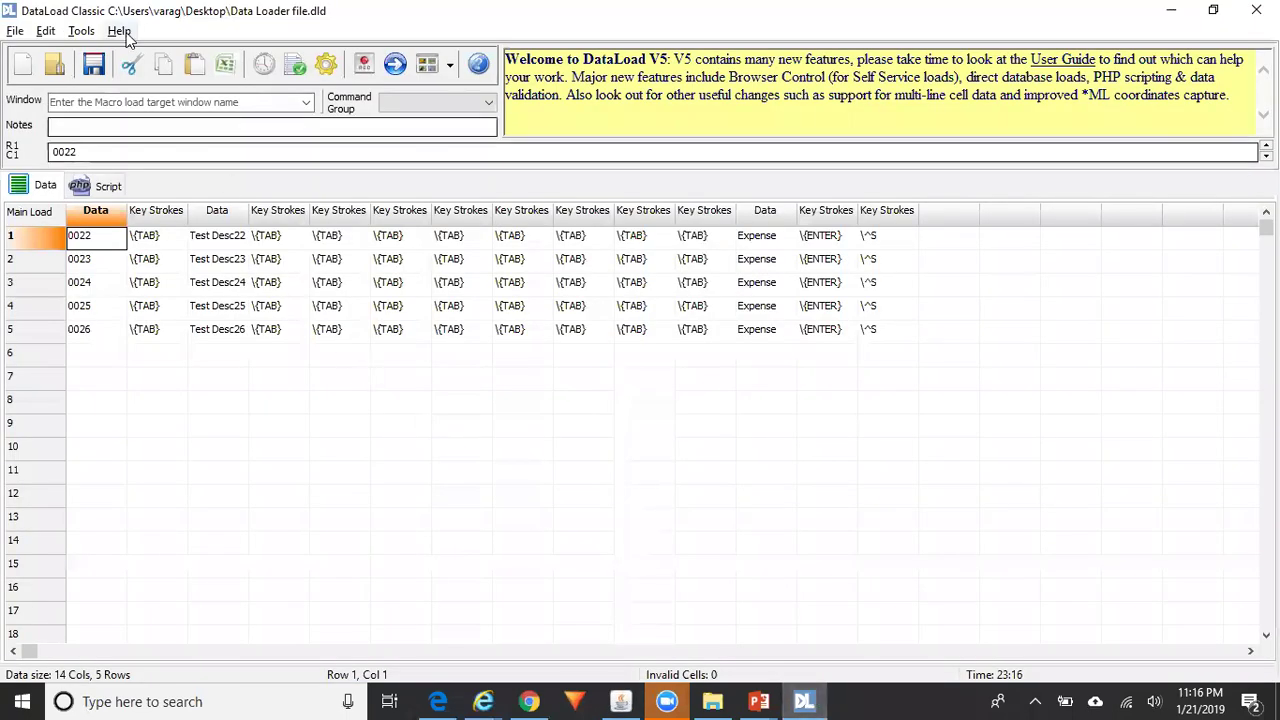
- Start setting up the load run and choose EBS - R12 as its command group
{"action": "left_click", "coordinate": [85, 33]}
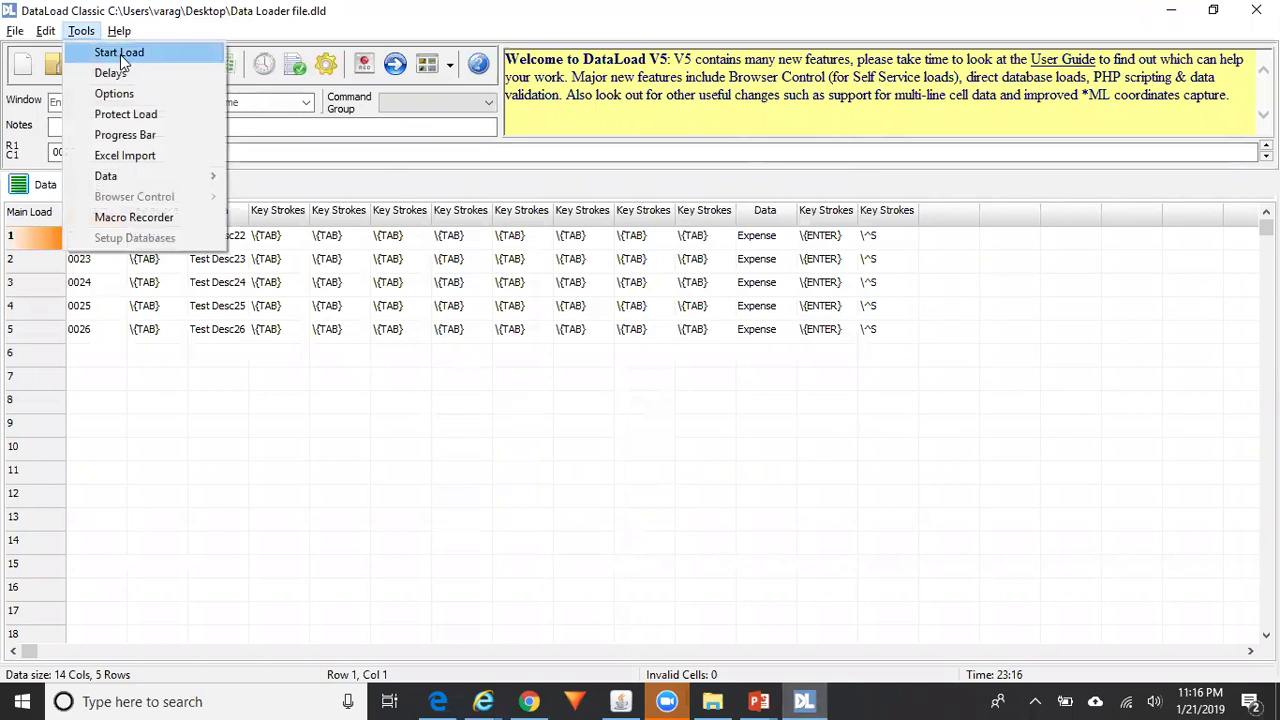
{"action": "left_click", "coordinate": [120, 54]}
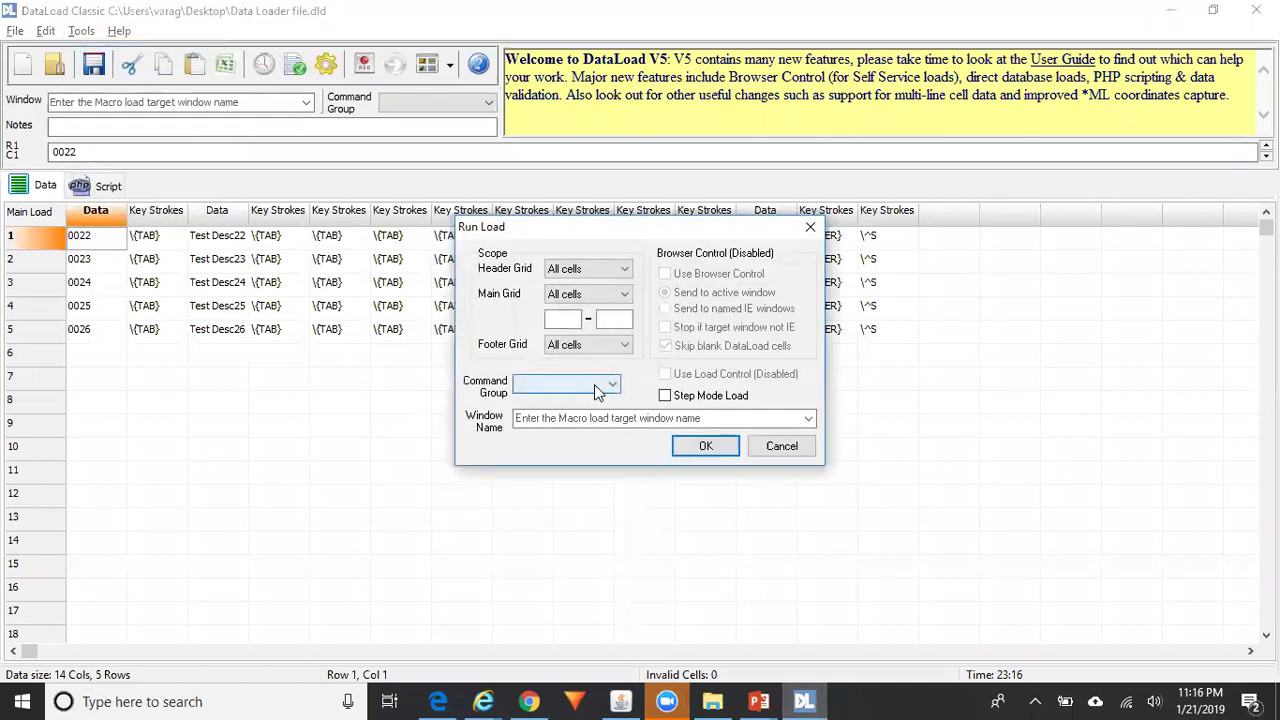
{"action": "left_click", "coordinate": [613, 387]}
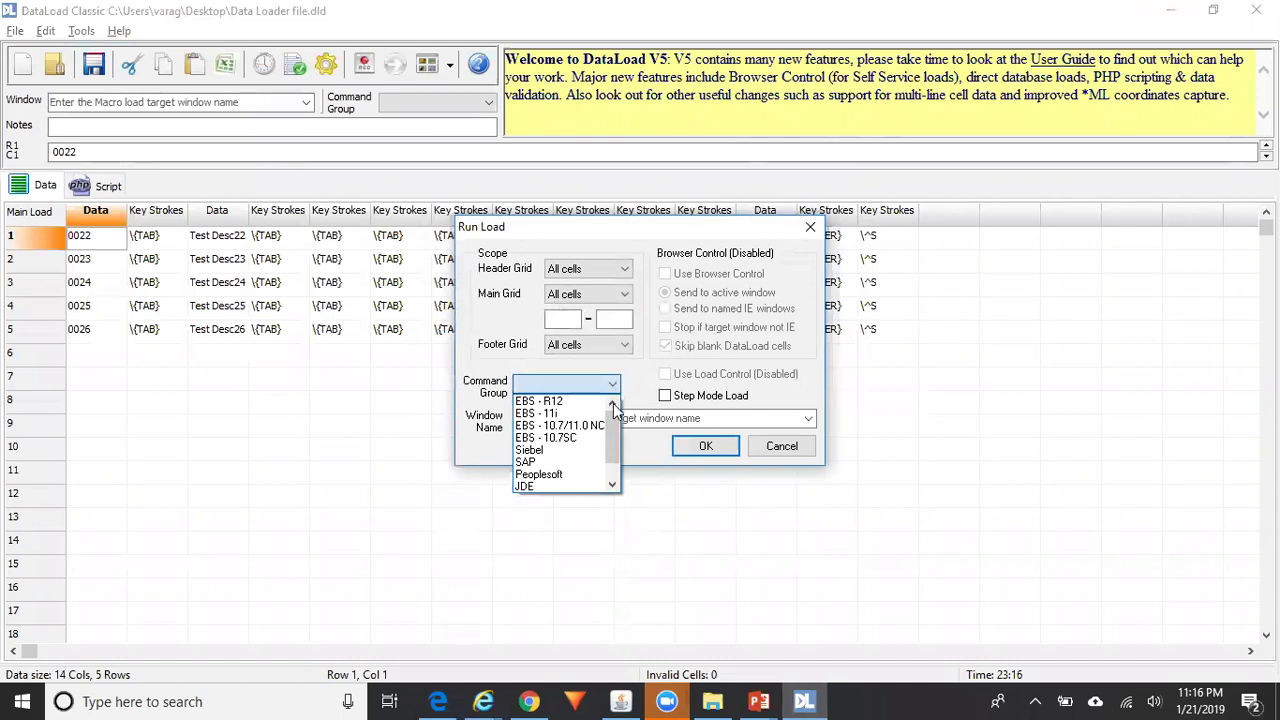
{"action": "left_click", "coordinate": [618, 458]}
{"action": "left_click_drag", "start_coordinate": [618, 458], "coordinate": [613, 368]}
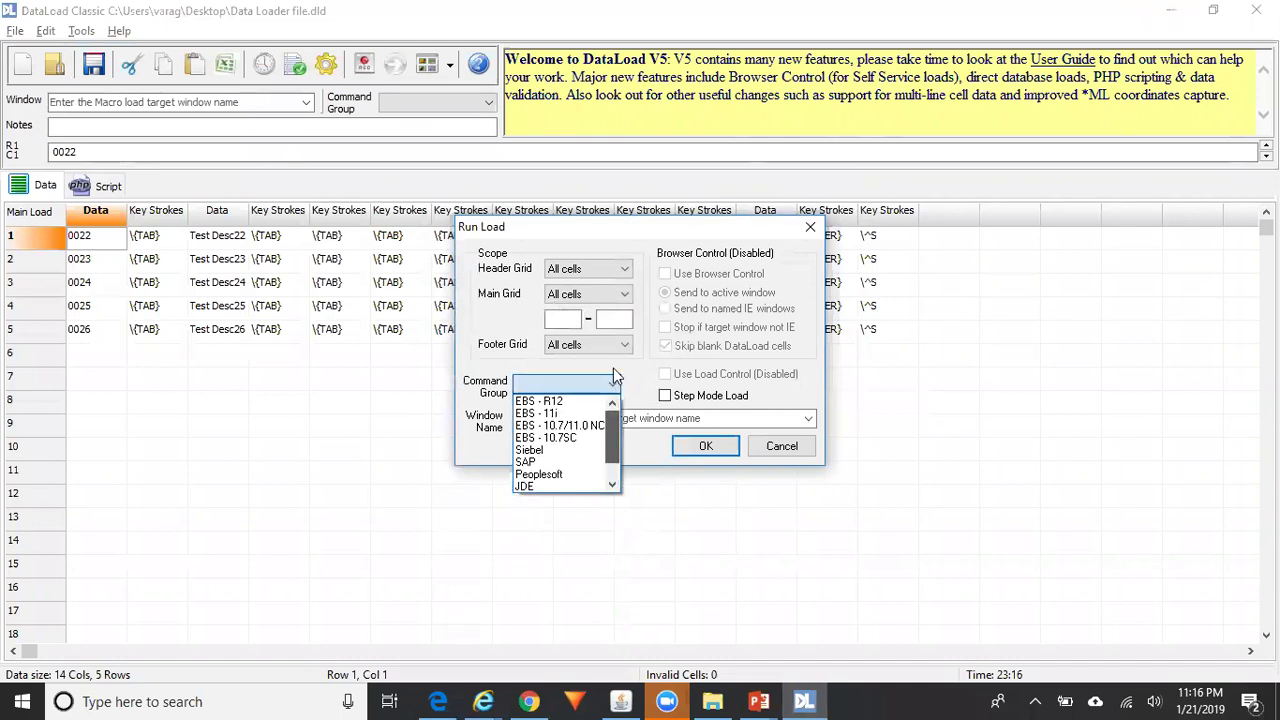
{"action": "left_click", "coordinate": [577, 408]}
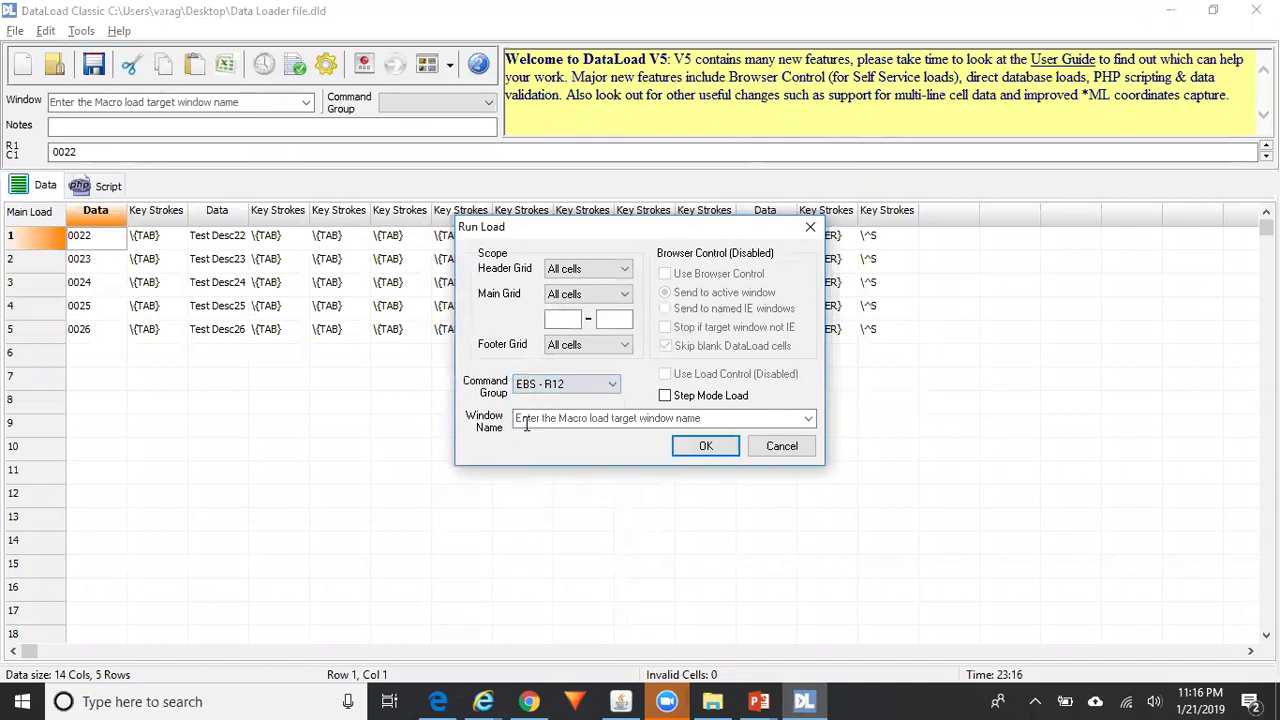
- Choose Oracle Applications - a122vis1 as the target window and run the load to completion
{"action": "left_click", "coordinate": [620, 701]}
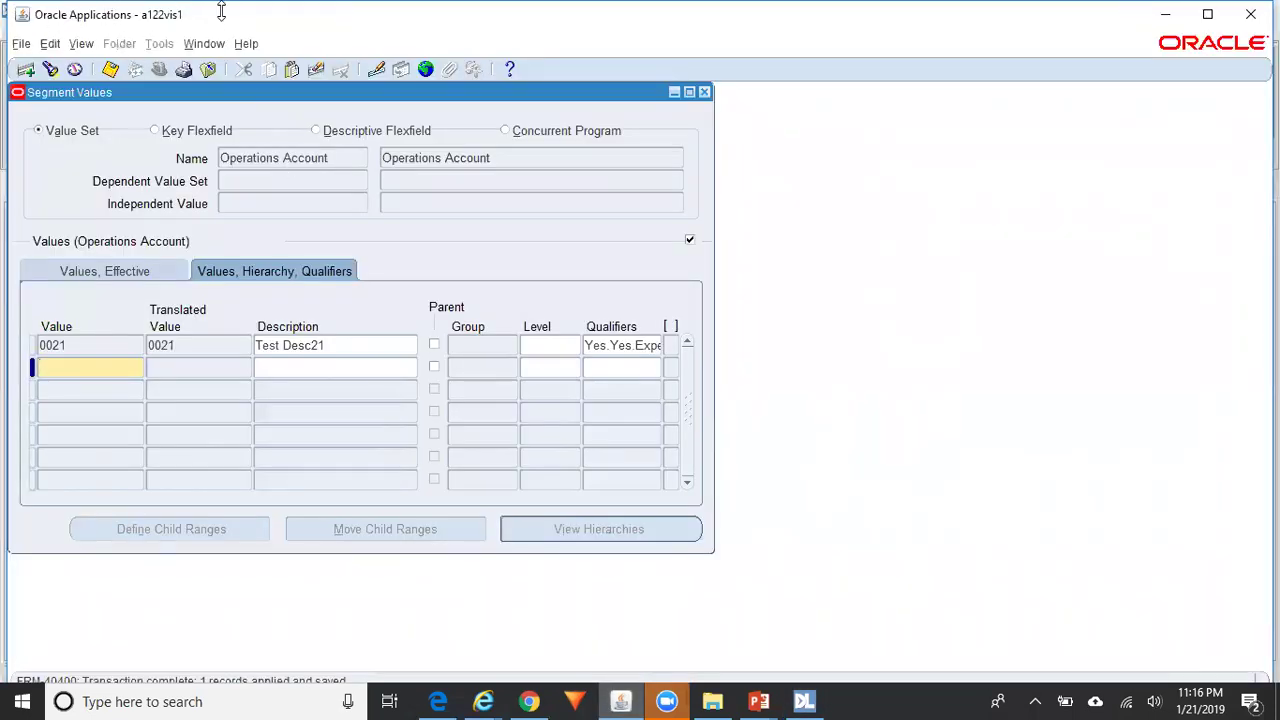
{"action": "left_click", "coordinate": [804, 701]}
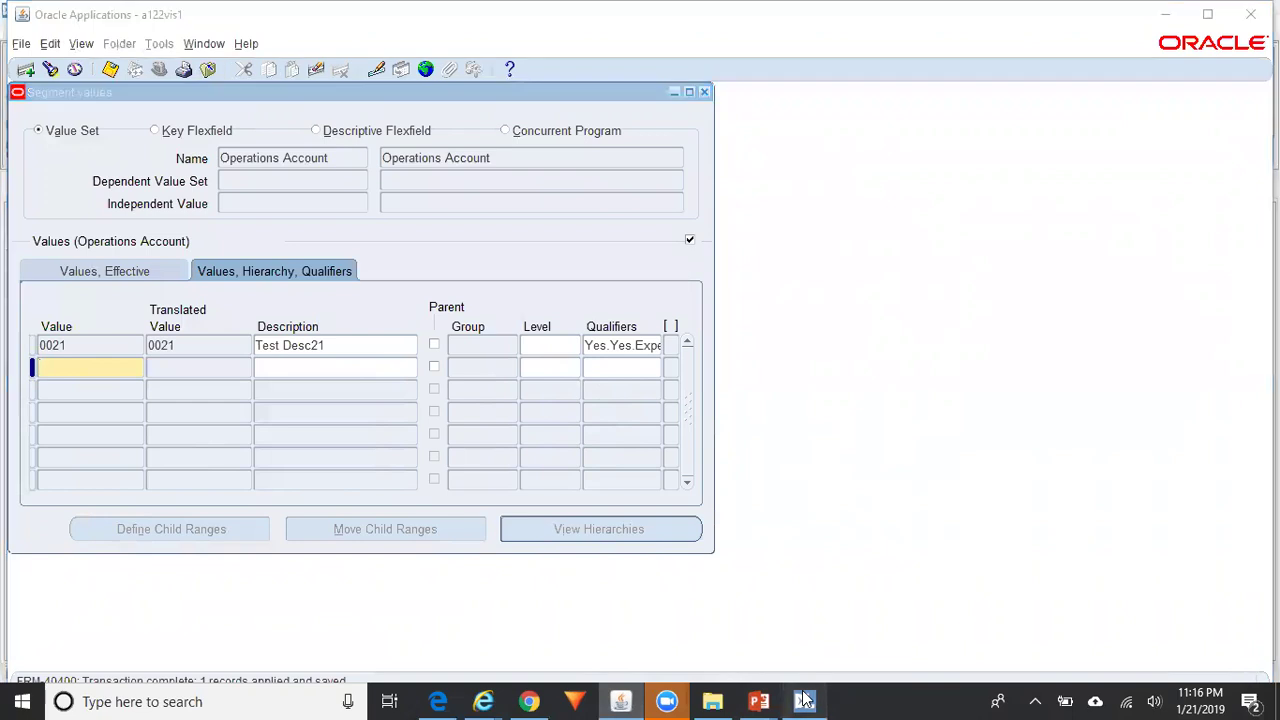
{"action": "left_click", "coordinate": [808, 418]}
{"action": "left_click", "coordinate": [808, 437]}
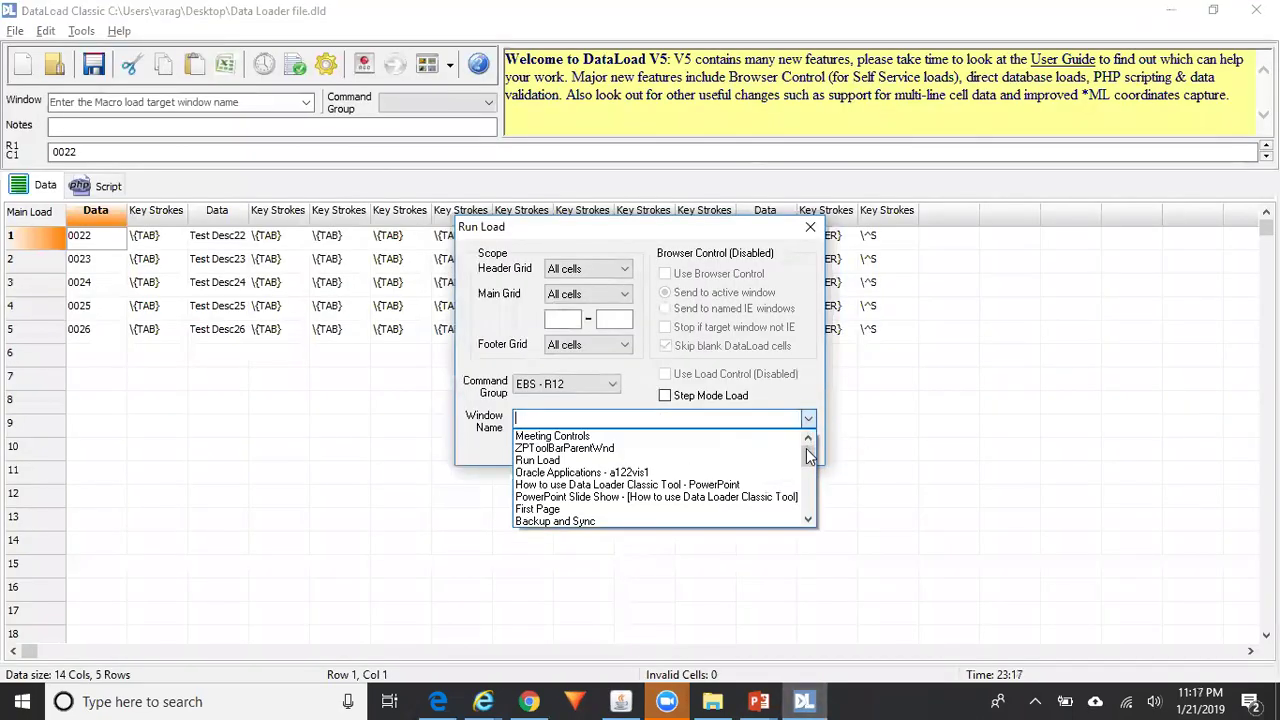
{"action": "mouse_move", "coordinate": [804, 459]}
{"action": "left_mouse_down"}
{"action": "mouse_move", "coordinate": [810, 510]}
{"action": "mouse_move", "coordinate": [809, 443]}
{"action": "left_mouse_up"}
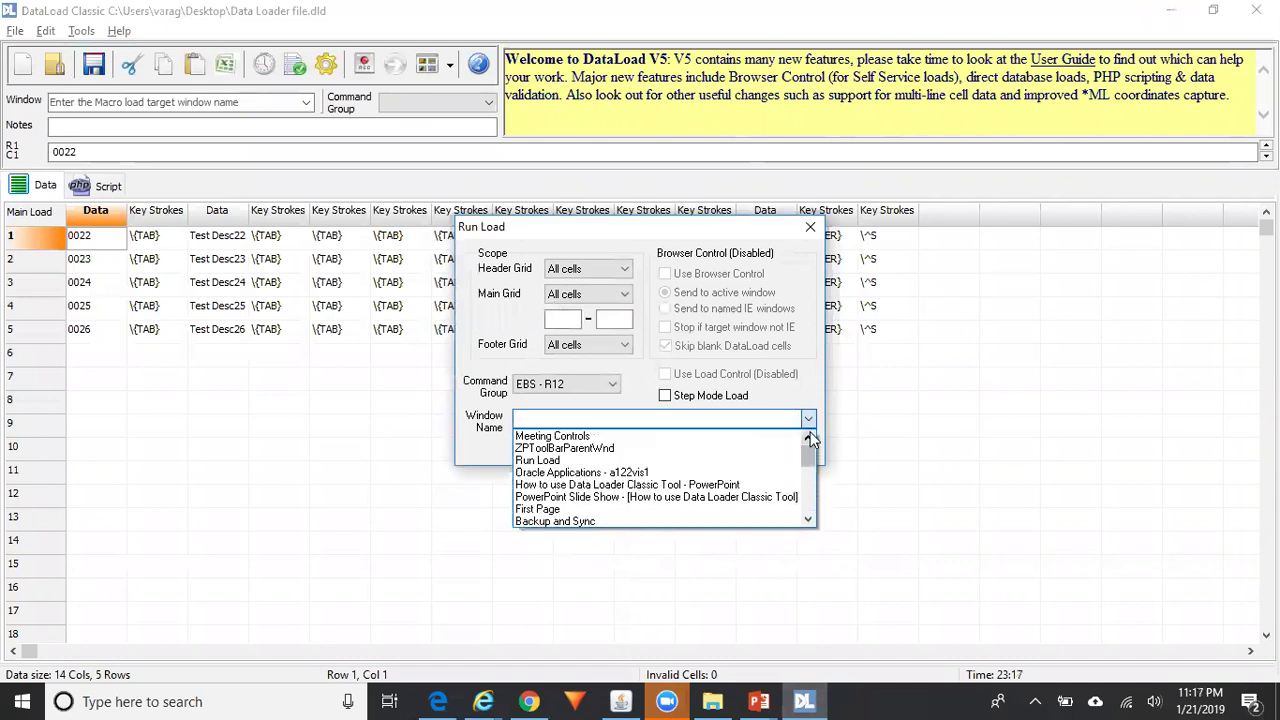
{"action": "left_click", "coordinate": [692, 474]}
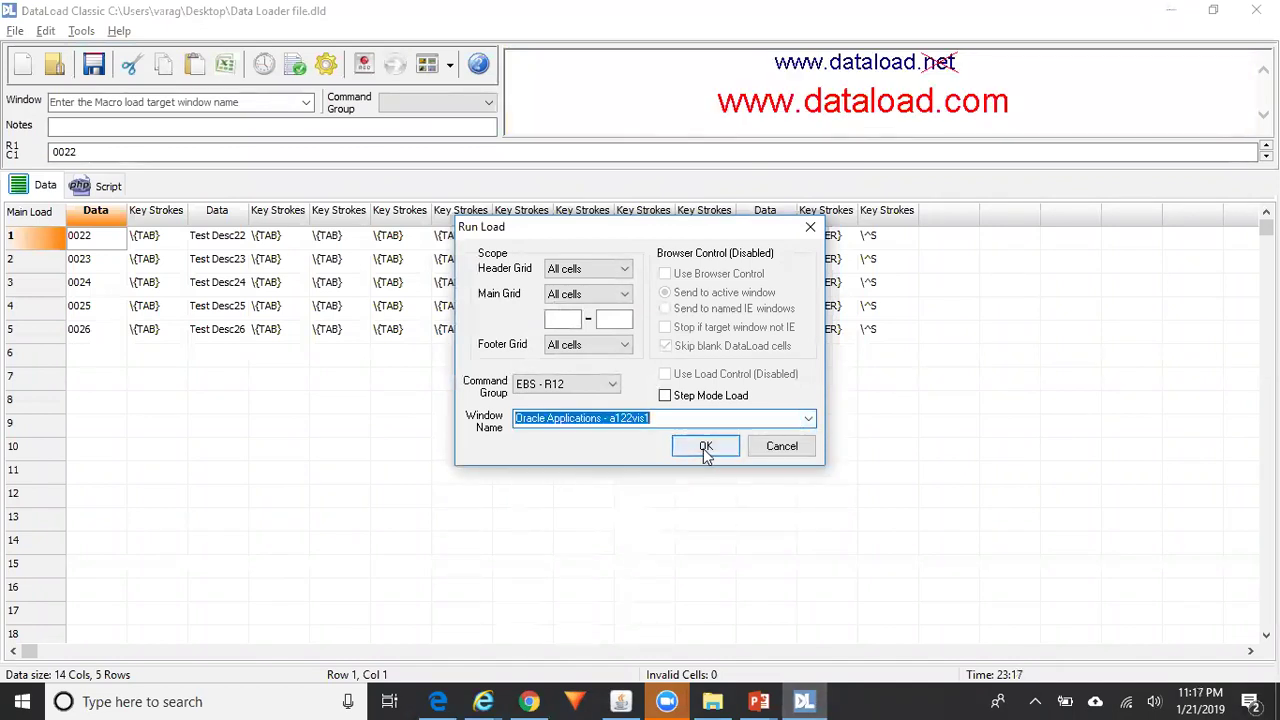
{"action": "left_click", "coordinate": [706, 446]}
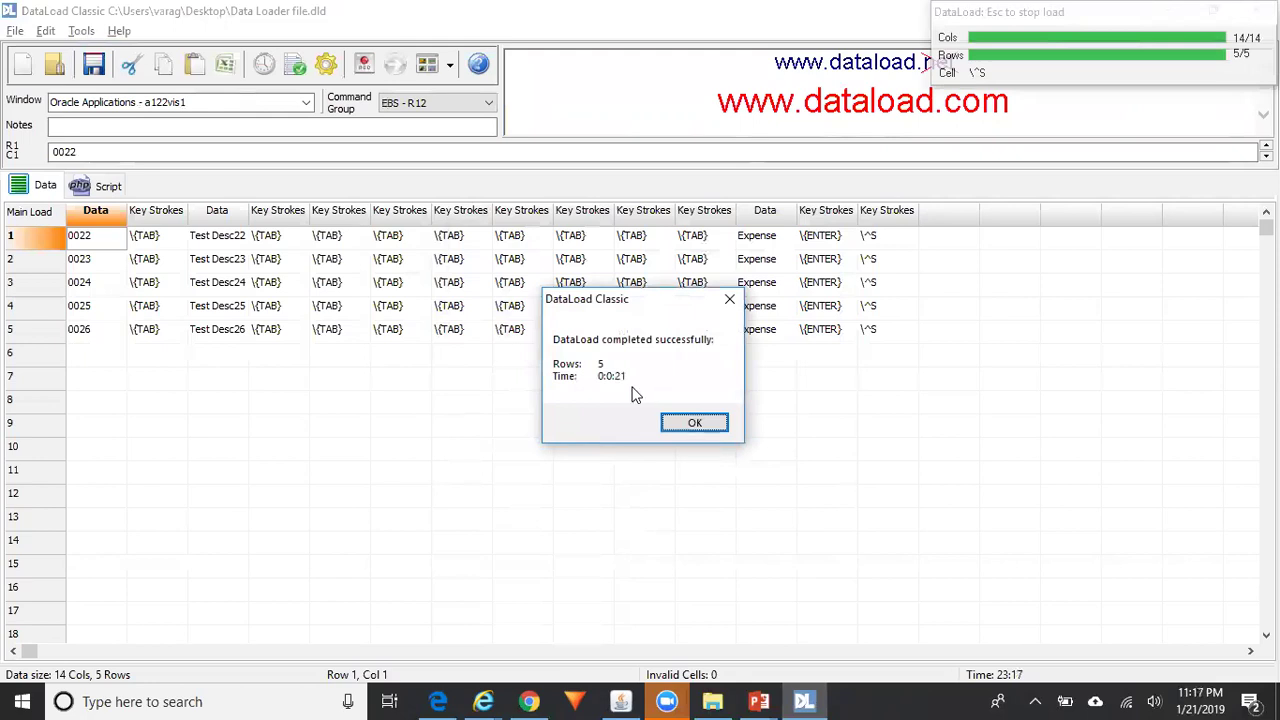
{"action": "left_click", "coordinate": [689, 423]}
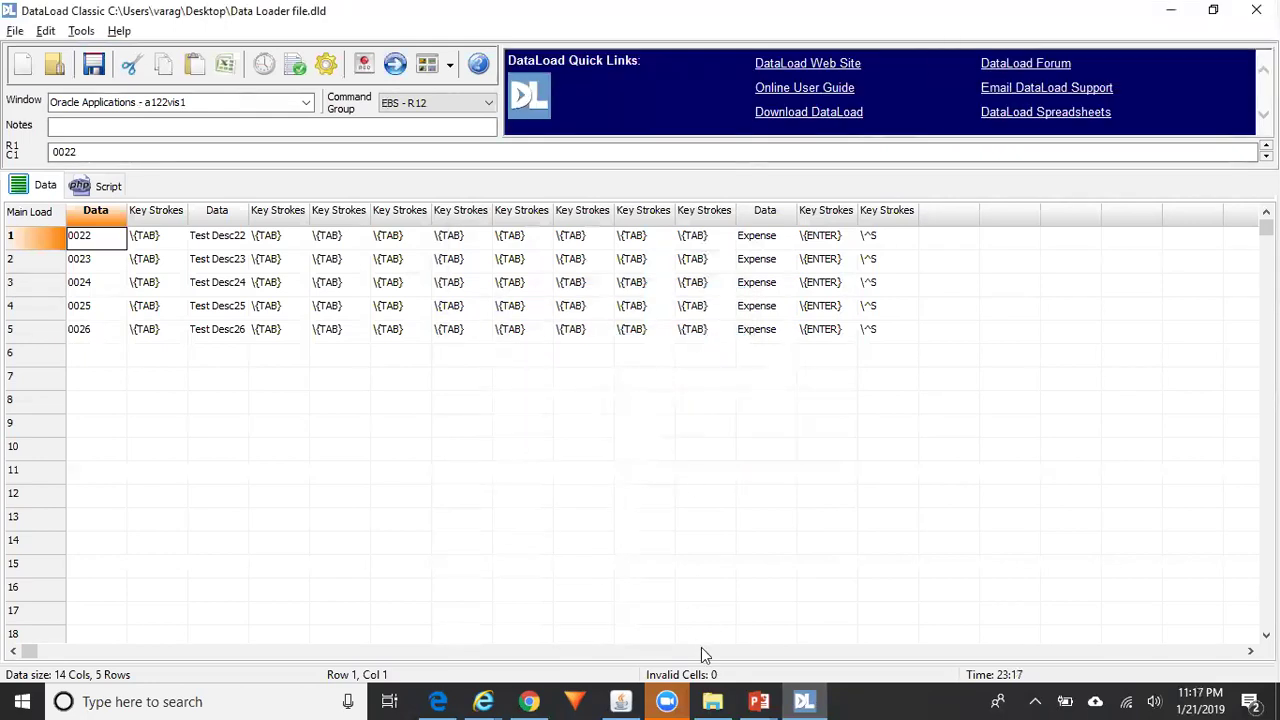
- Switch to the Oracle Applications window, maximize it, and check the loaded segment values by saving from record 0026
{"action": "left_click", "coordinate": [620, 701]}
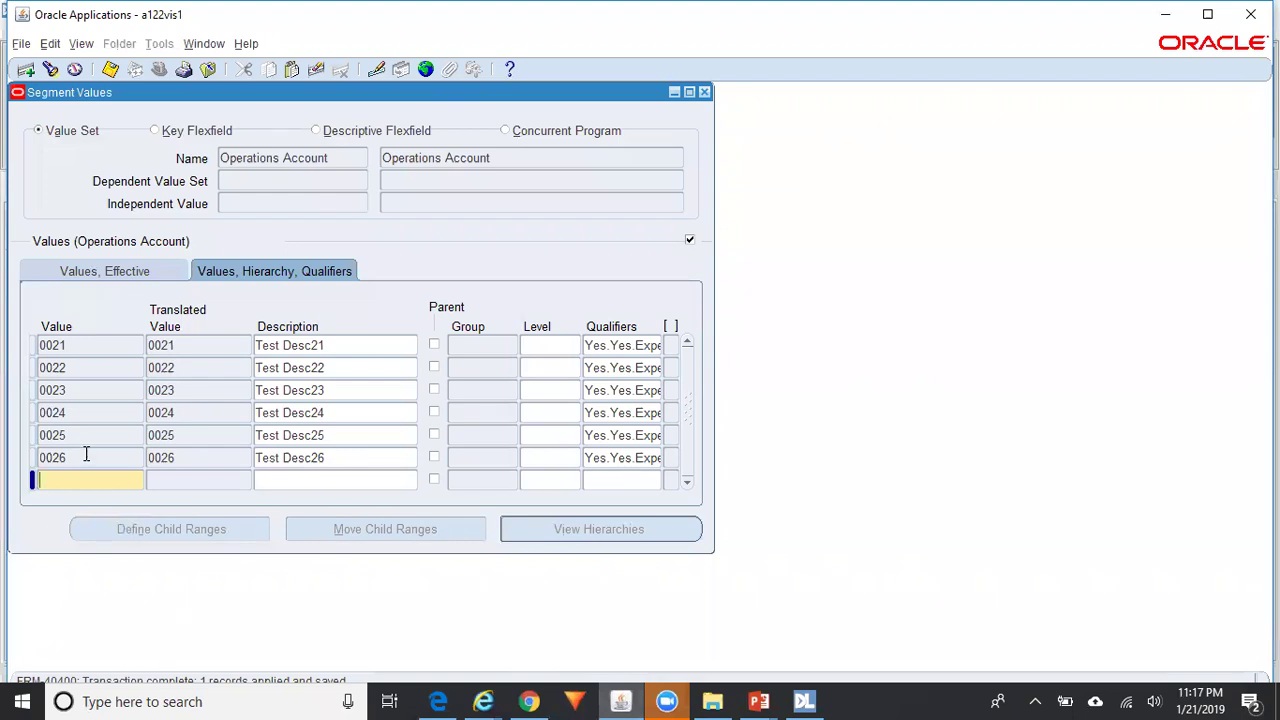
{"action": "left_click", "coordinate": [1218, 14]}
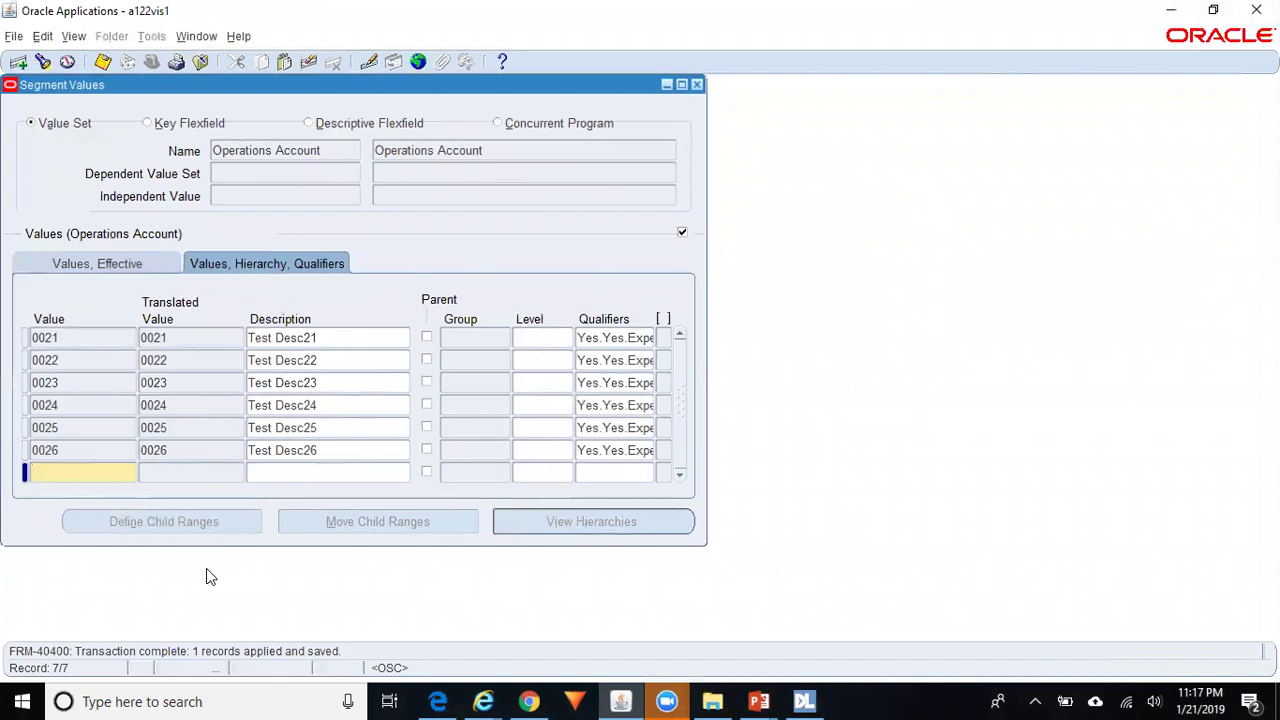
{"action": "left_click", "coordinate": [82, 455]}
{"action": "key", "text": "ctrl+s"}
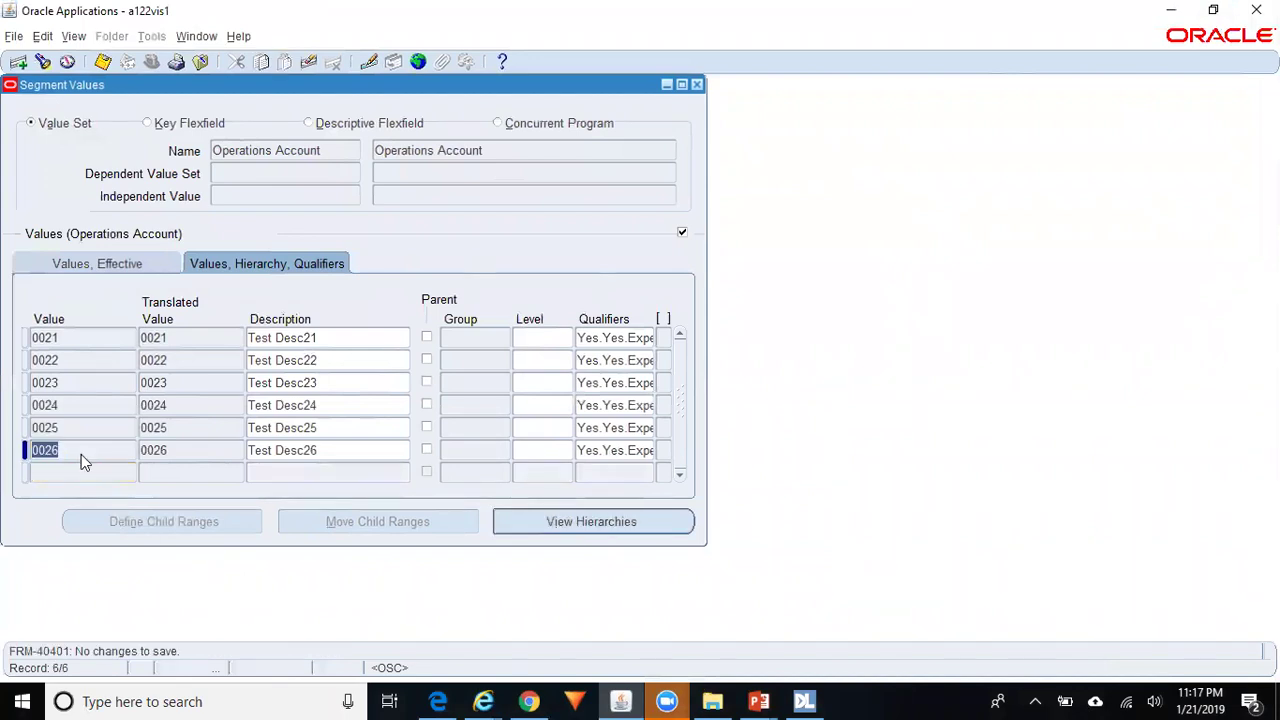